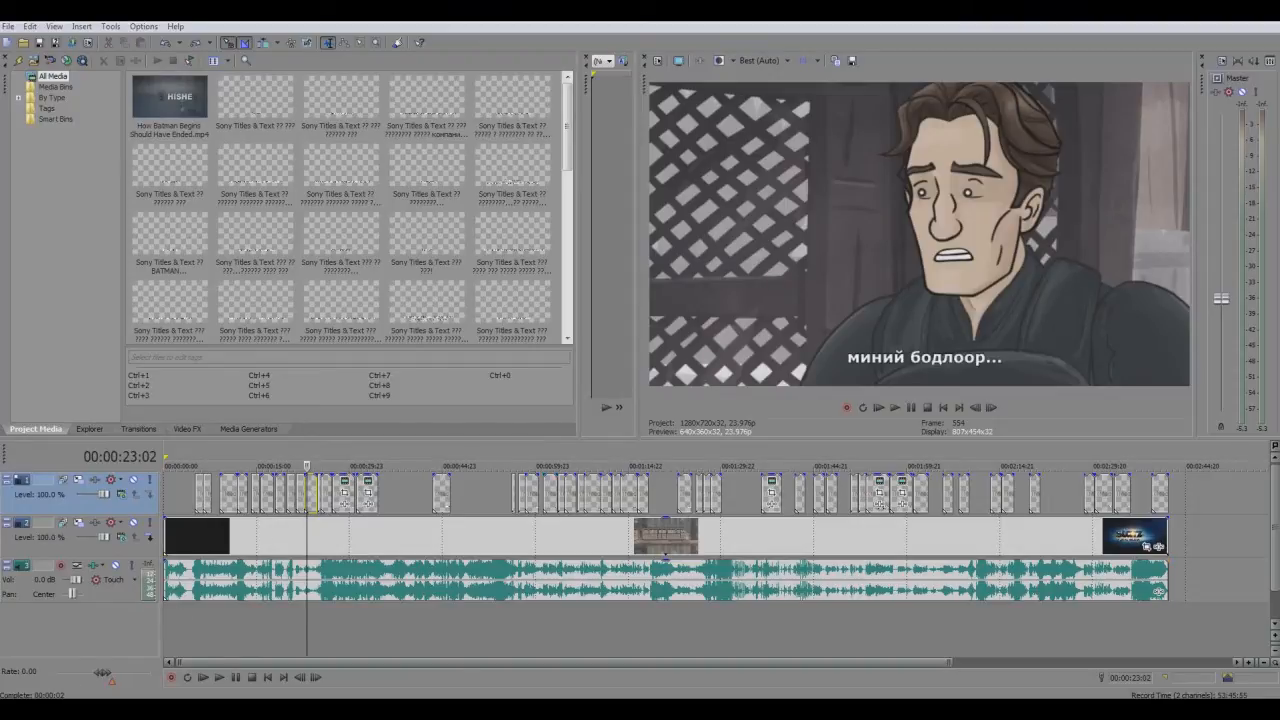
Open the Downloads\Programs folder to look at the Aegisub-3.1.3-64.exe installer, then minimize the window
{"action": "mouse_move", "coordinate": [60, 708]}
{"action": "left_click", "coordinate": [80, 655]}
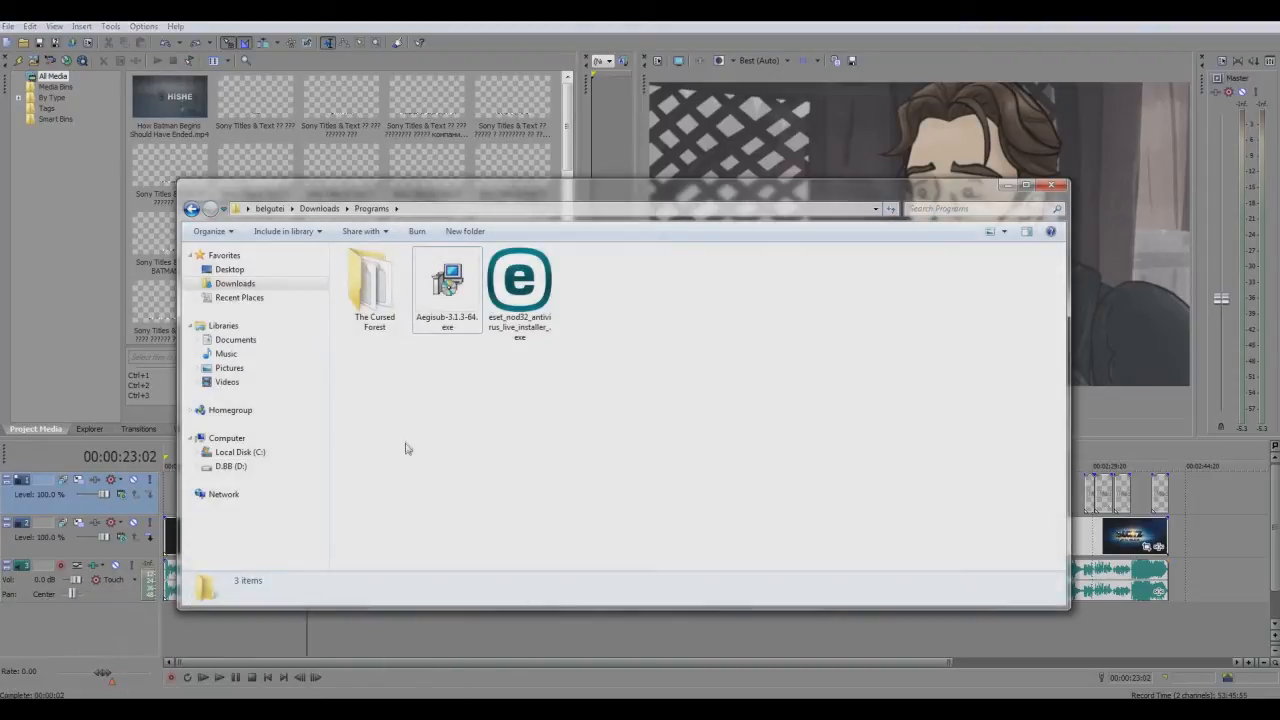
{"action": "left_click", "coordinate": [443, 322]}
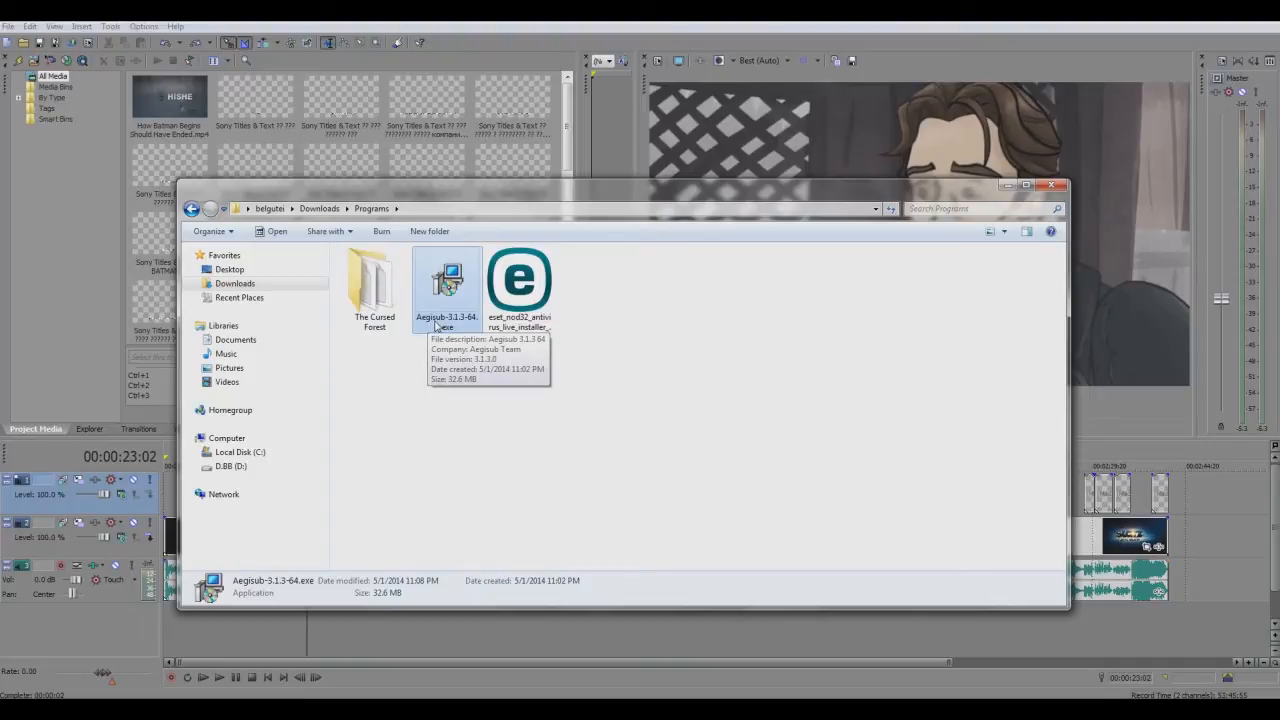
{"action": "left_click_drag", "start_coordinate": [475, 394], "coordinate": [420, 284]}
{"action": "left_click", "coordinate": [451, 396]}
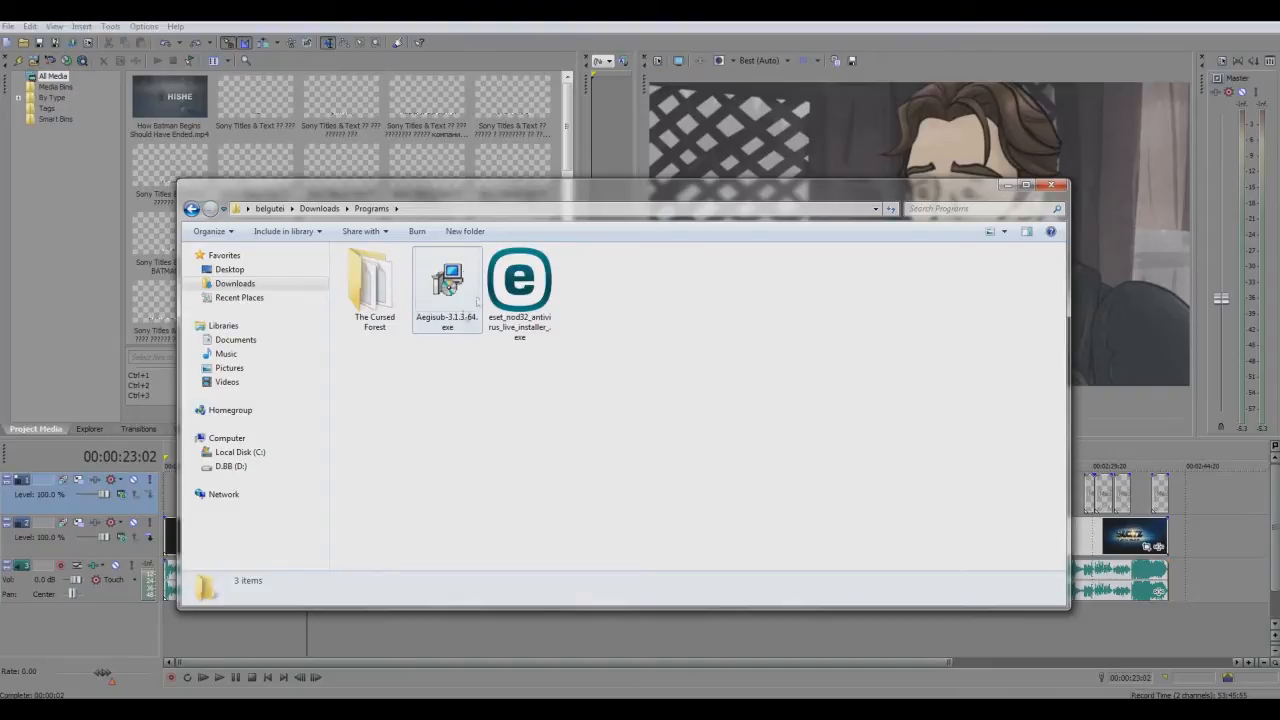
{"action": "left_click", "coordinate": [1006, 185]}
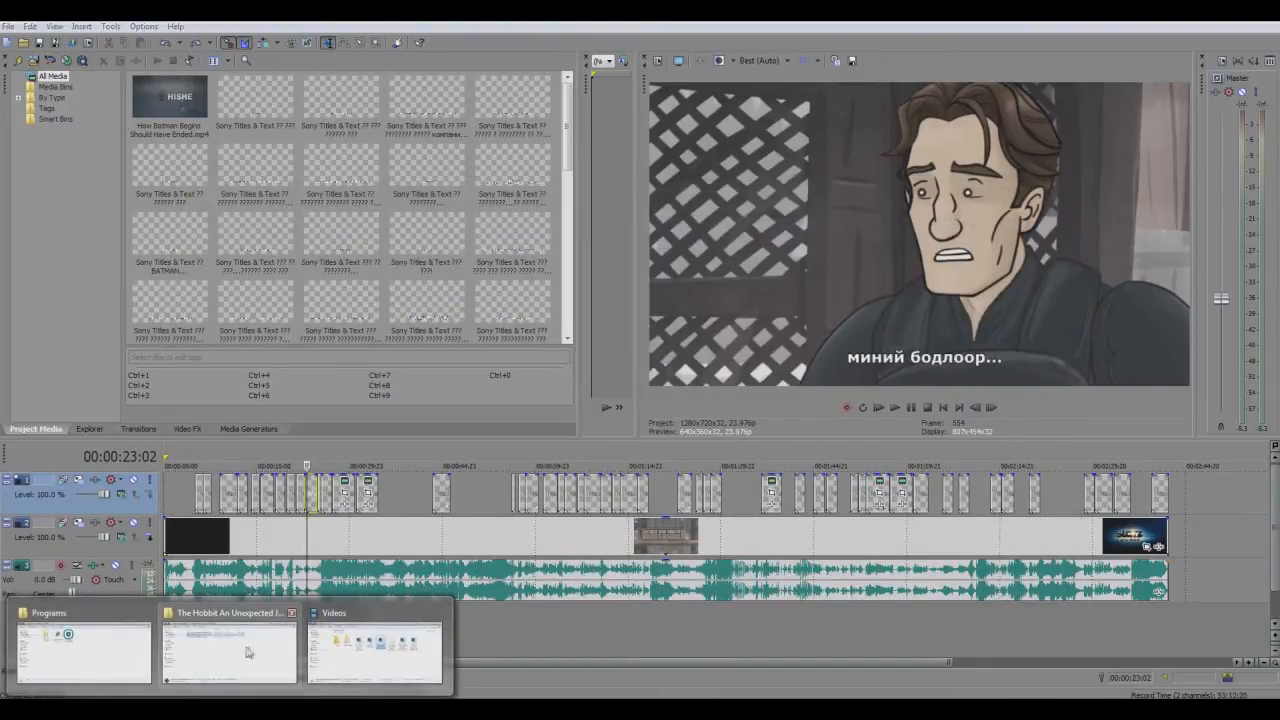
Bring up The Hobbit An Unexpected Journey (2012) folder, inspect its MP4 video and SRT subtitle file, and minimize the folder
{"action": "left_click", "coordinate": [263, 627]}
{"action": "left_click", "coordinate": [408, 371]}
{"action": "left_click", "coordinate": [388, 304]}
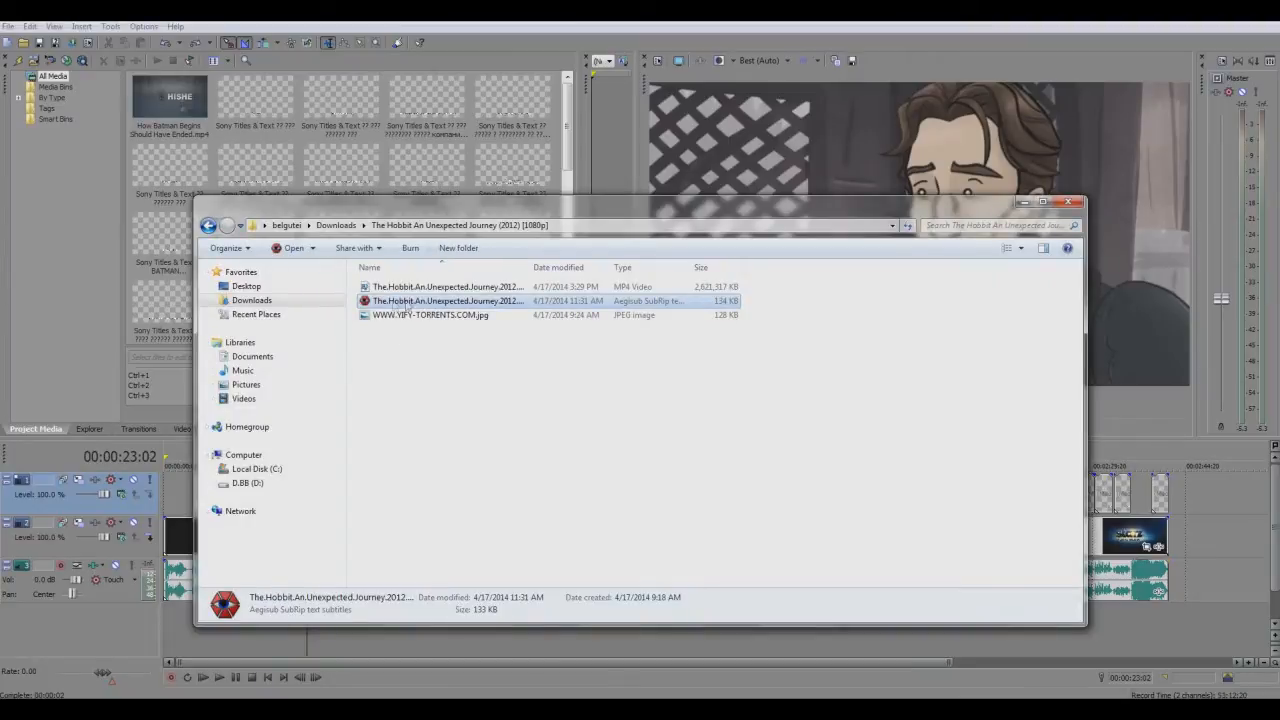
{"action": "left_click", "coordinate": [395, 288]}
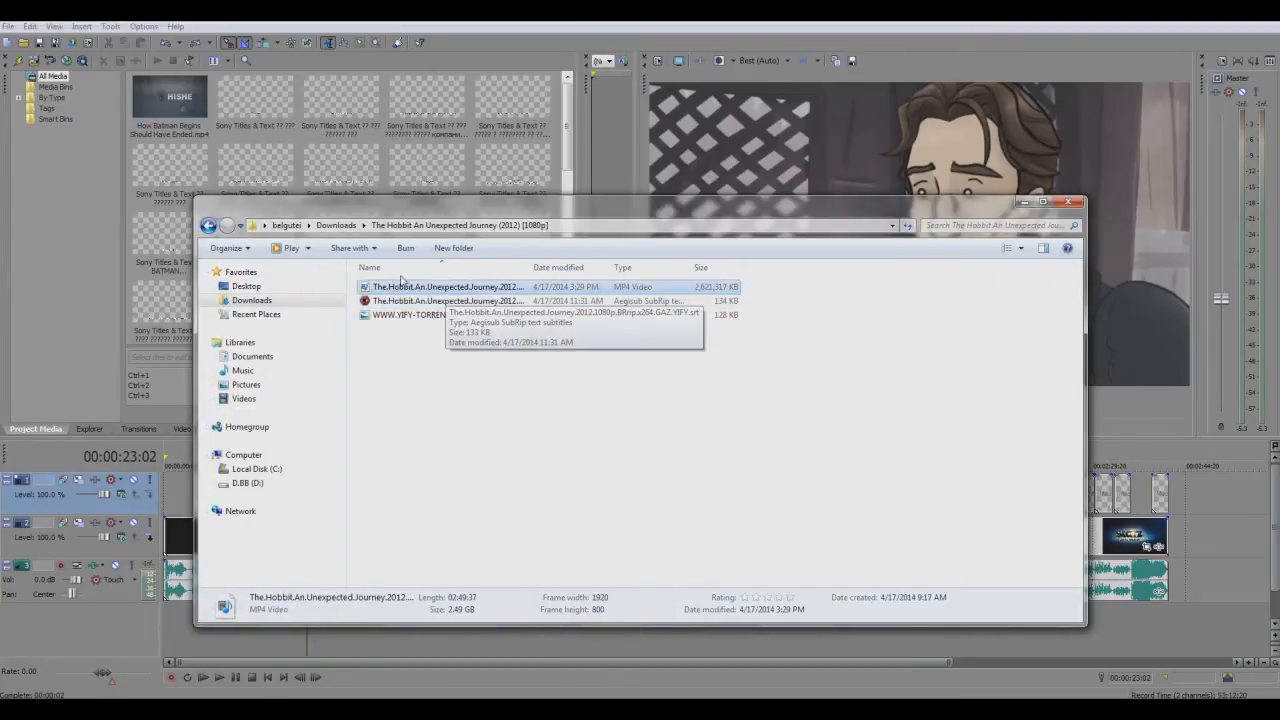
{"action": "left_click", "coordinate": [403, 301]}
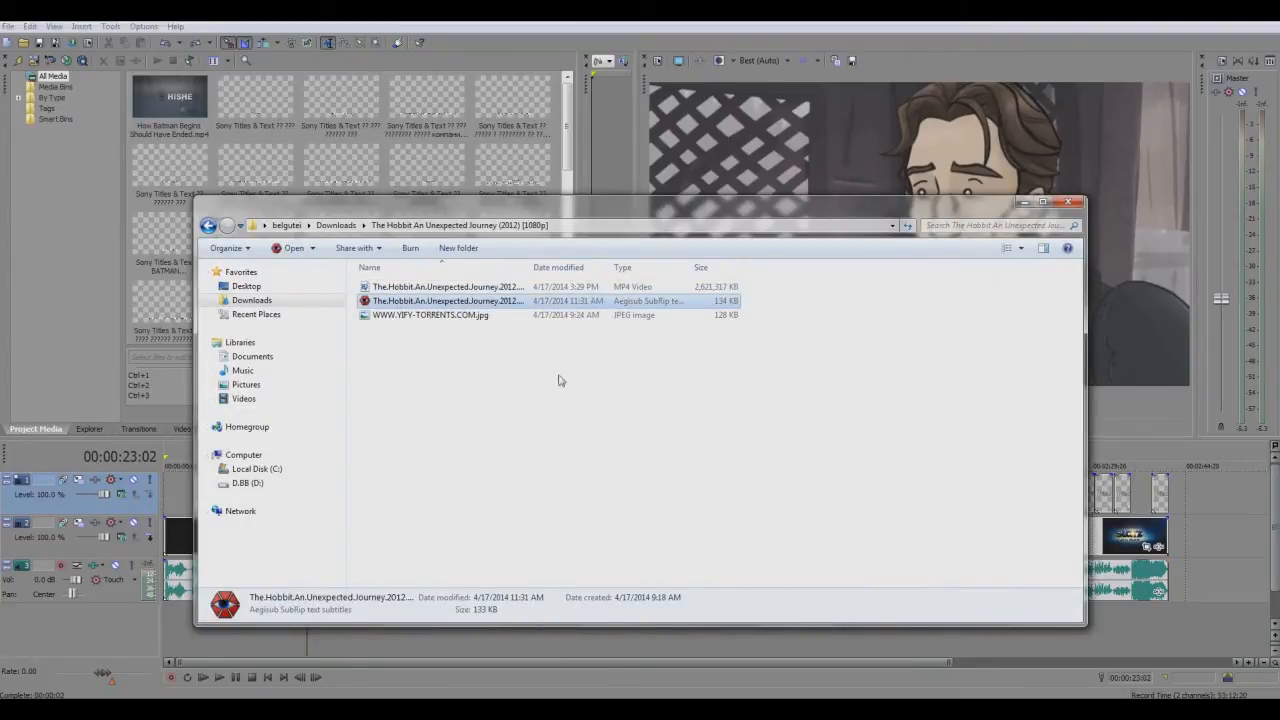
{"action": "left_click", "coordinate": [545, 404]}
{"action": "left_click", "coordinate": [443, 302]}
{"action": "left_click", "coordinate": [517, 417]}
{"action": "left_click", "coordinate": [1023, 203]}
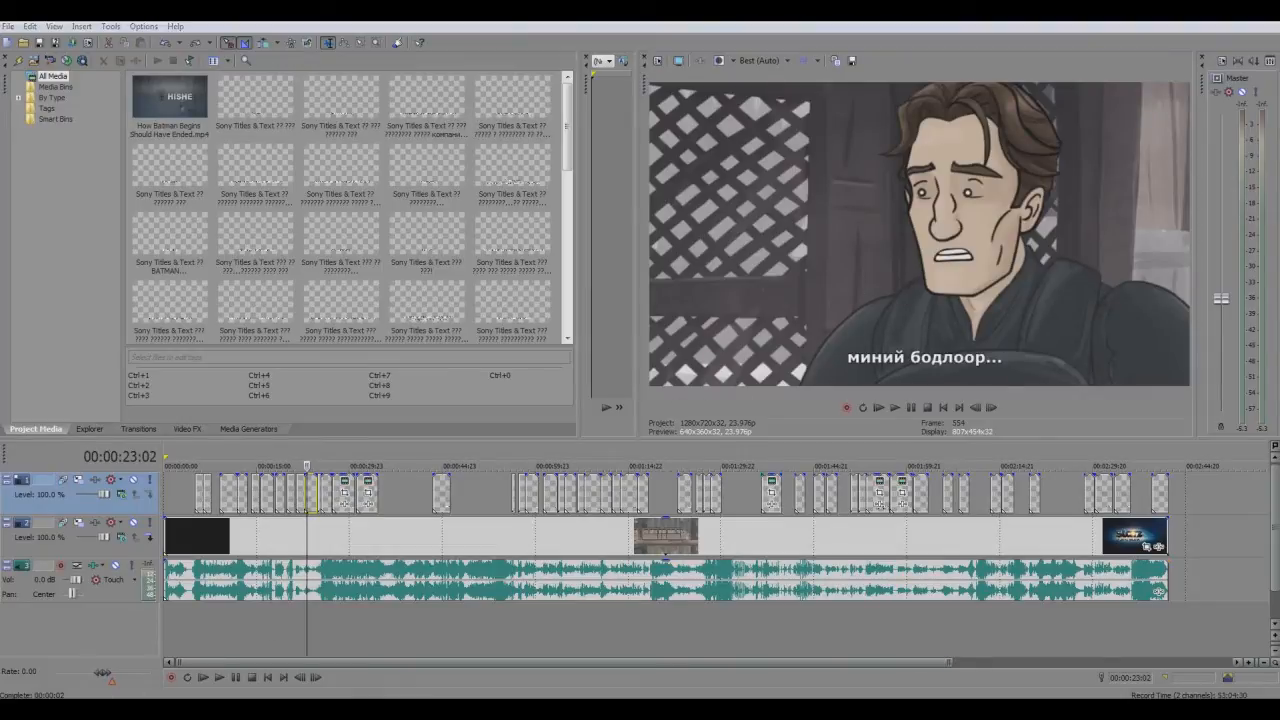
Revisit the Programs folder and the Hobbit folder's subtitle file, and minimize both windows
{"action": "left_click", "coordinate": [110, 708]}
{"action": "left_click", "coordinate": [87, 656]}
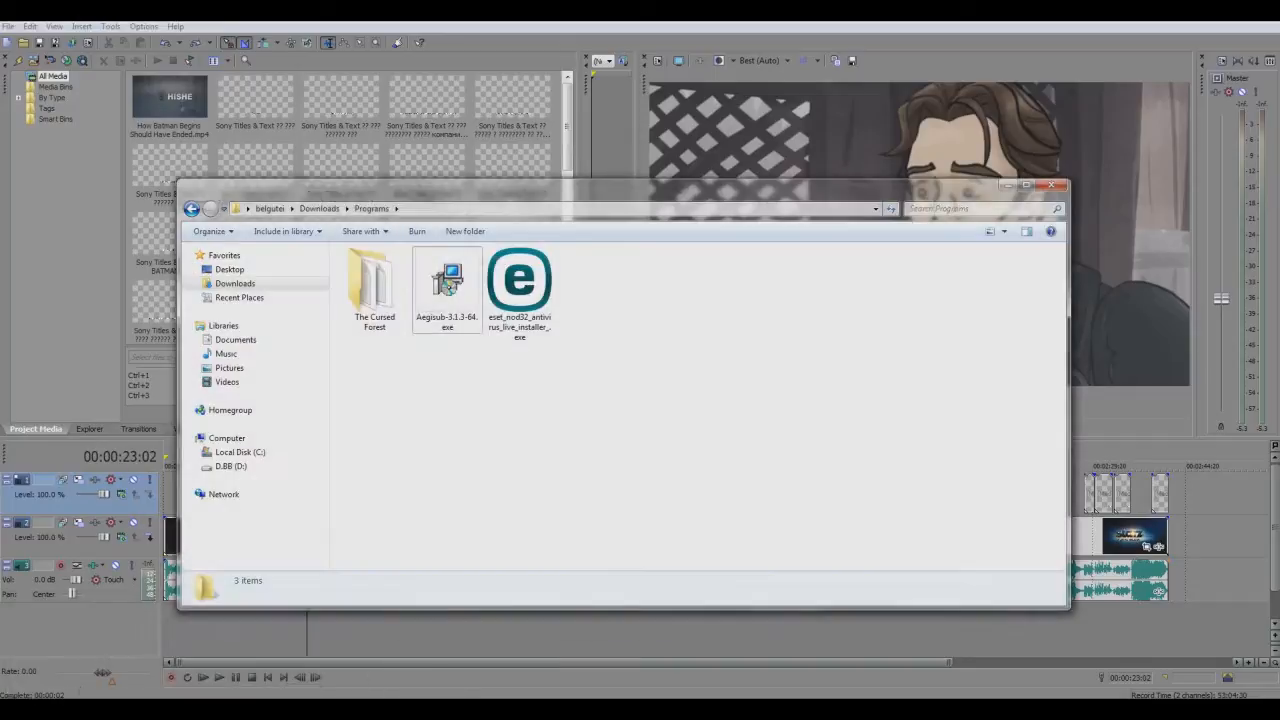
{"action": "left_click", "coordinate": [110, 708]}
{"action": "left_click", "coordinate": [230, 652]}
{"action": "left_click", "coordinate": [406, 299]}
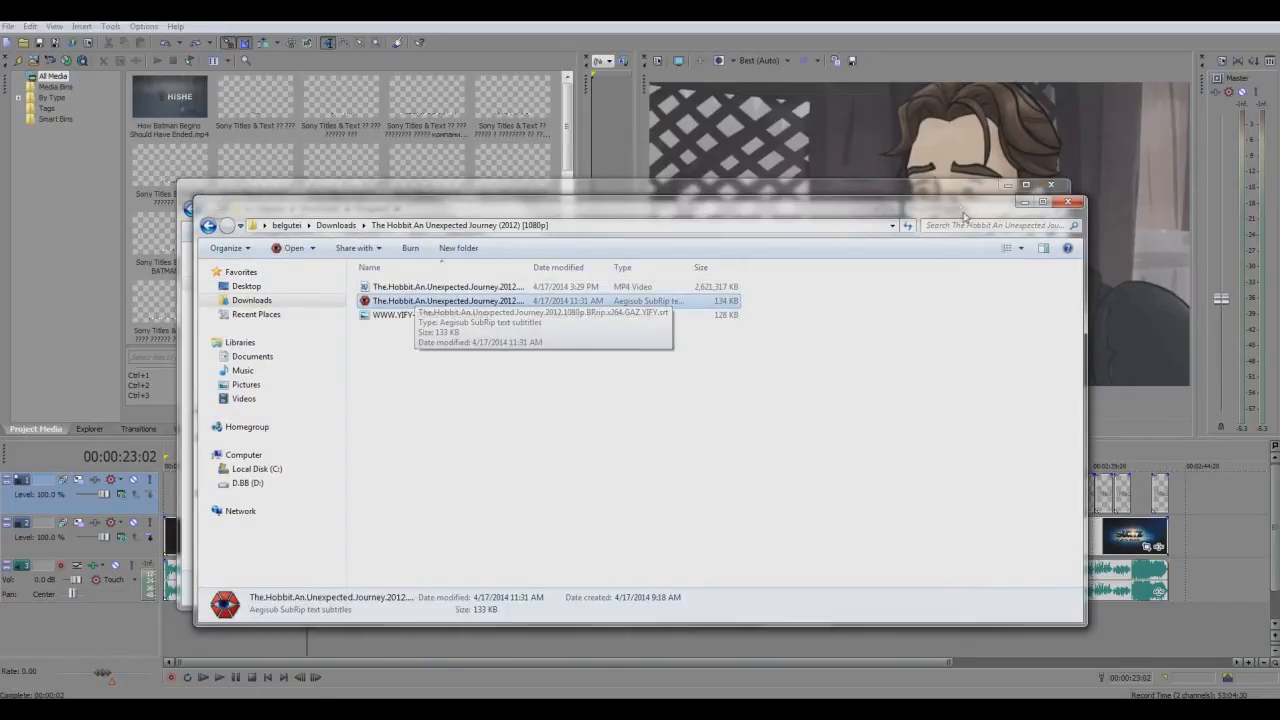
{"action": "left_click", "coordinate": [1024, 202]}
{"action": "left_click", "coordinate": [1006, 186]}
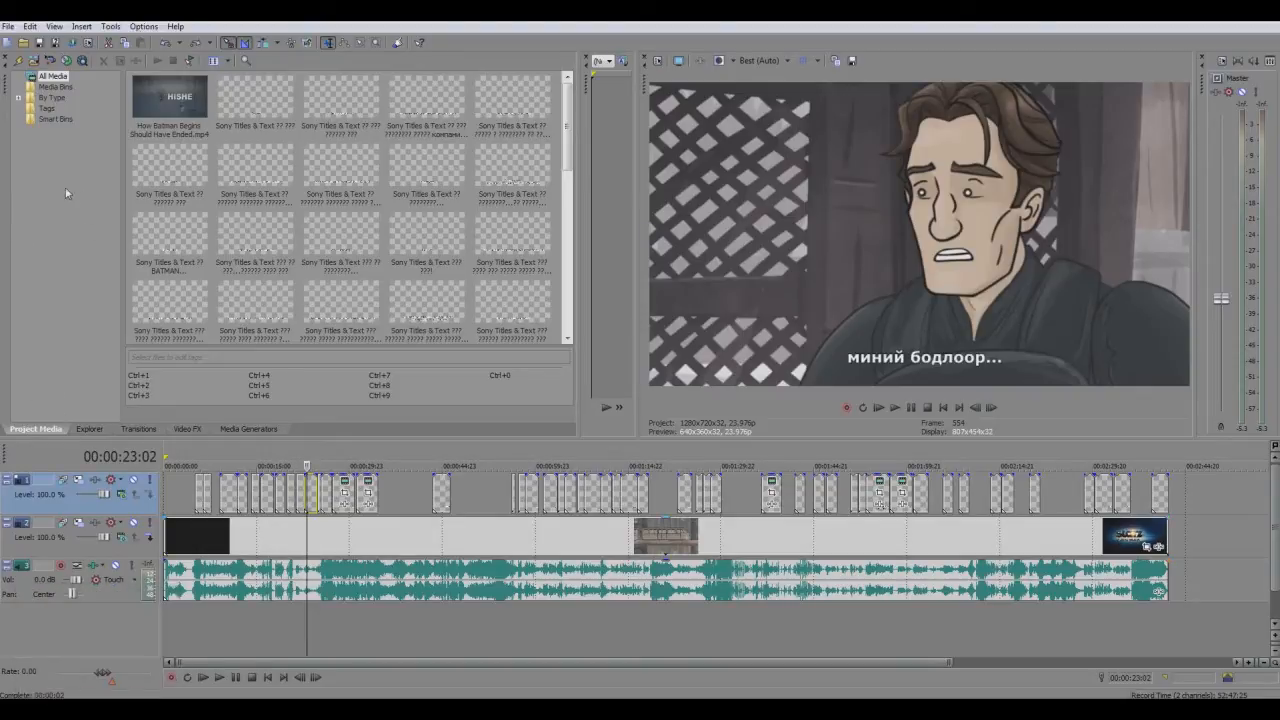
Switch to the browser and highlight the query "sony vegas 11" on the KickassTorrents results page
{"action": "left_click", "coordinate": [99, 708]}
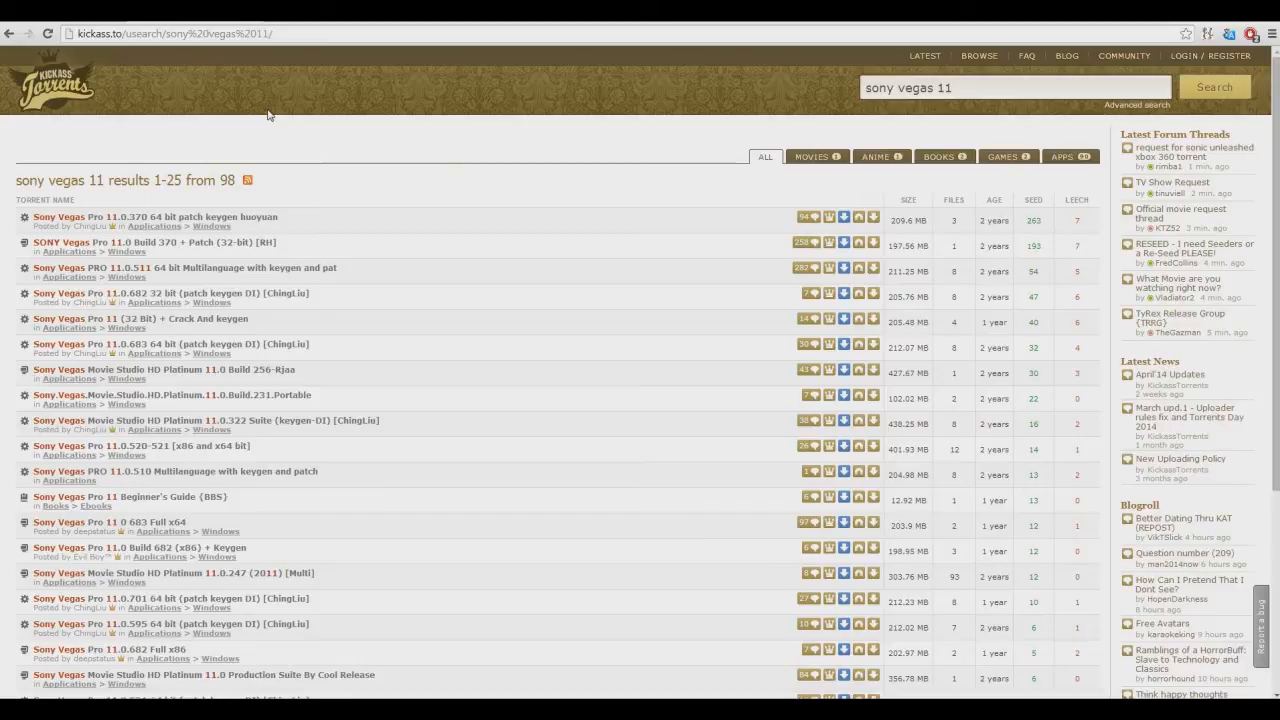
{"action": "left_click_drag", "start_coordinate": [955, 88], "coordinate": [848, 97]}
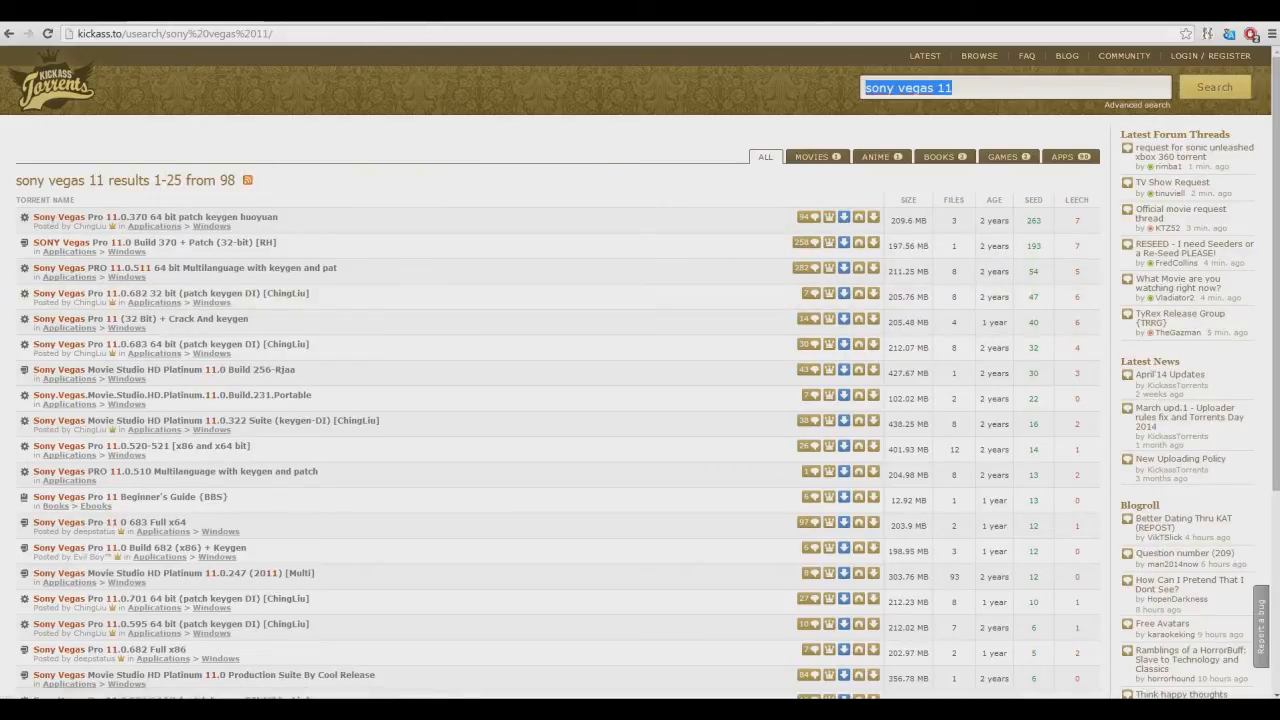
Open the Vegas Pro 13 Edit product page on the Sony site and look through its feature sections
{"action": "left_click", "coordinate": [311, 19]}
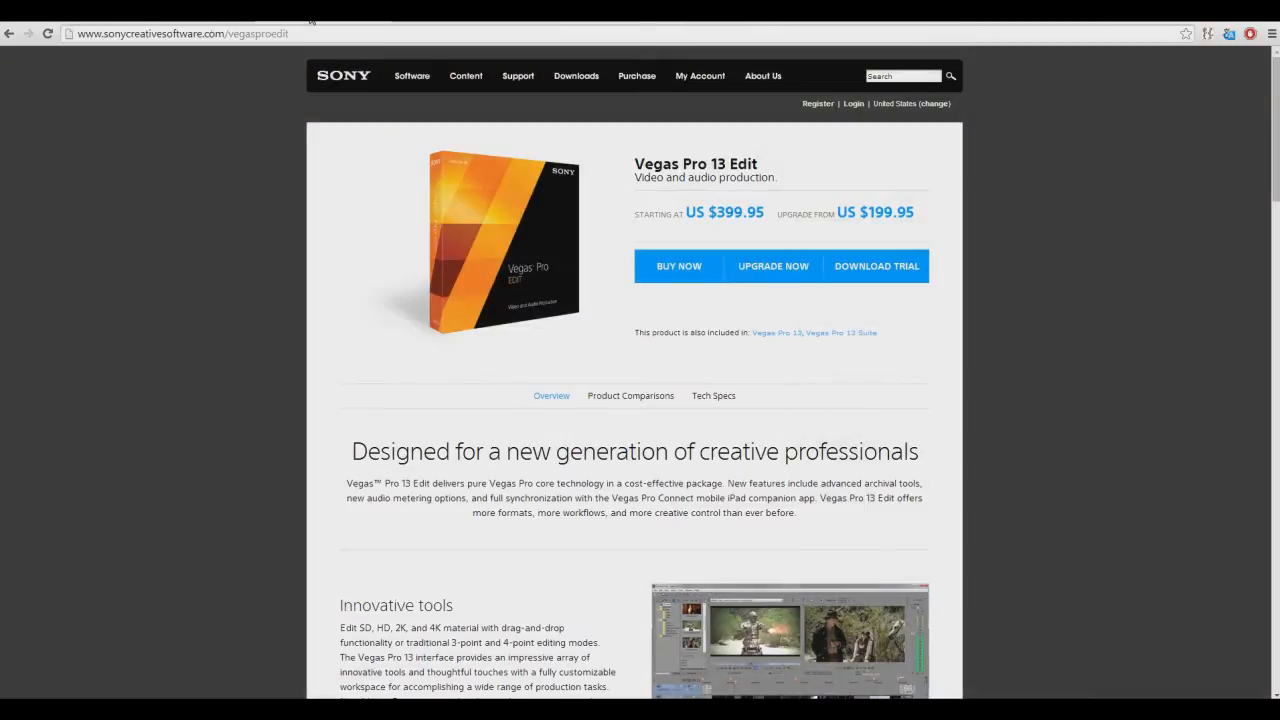
{"action": "scroll", "coordinate": [390, 292], "scroll_direction": "down", "scroll_amount": 1}
{"action": "scroll", "coordinate": [411, 320], "scroll_direction": "up", "scroll_amount": 1}
{"action": "scroll", "coordinate": [605, 203], "scroll_direction": "down", "scroll_amount": 5}
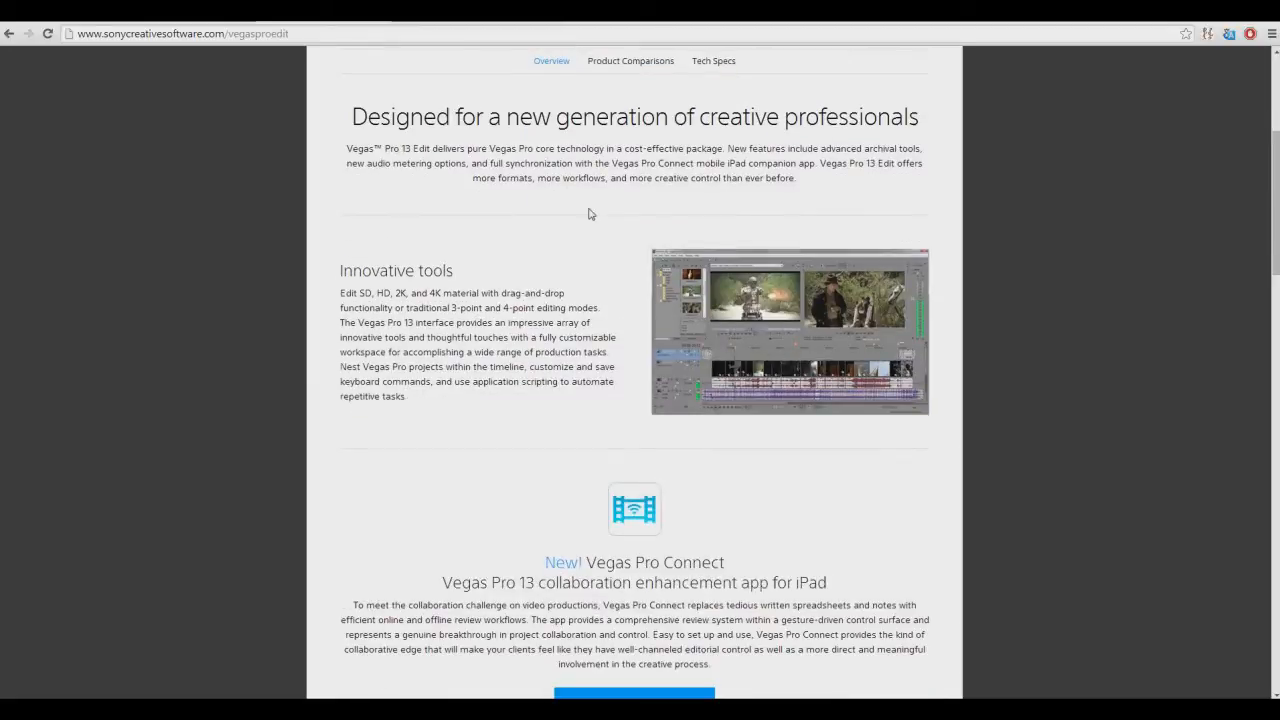
{"action": "scroll", "coordinate": [634, 370], "scroll_direction": "down", "scroll_amount": 4}
{"action": "scroll", "coordinate": [634, 370], "scroll_direction": "up", "scroll_amount": 4}
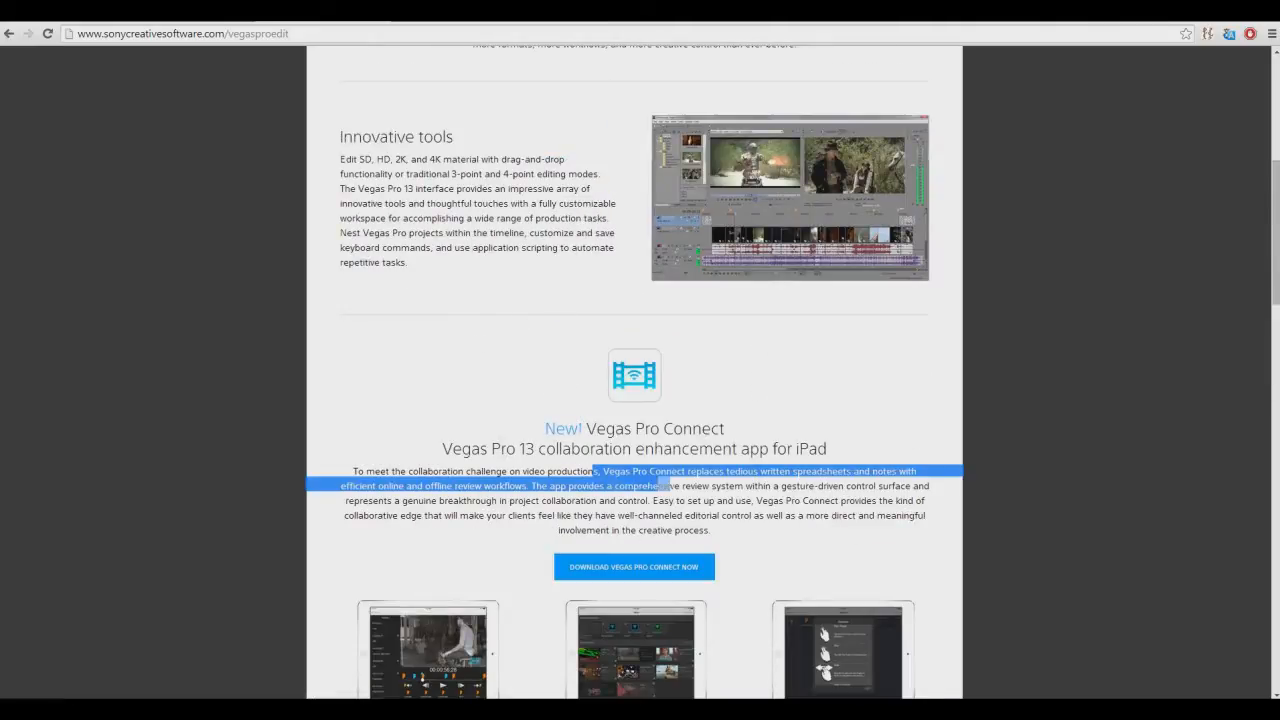
{"action": "scroll", "coordinate": [634, 400], "scroll_direction": "down", "scroll_amount": 3}
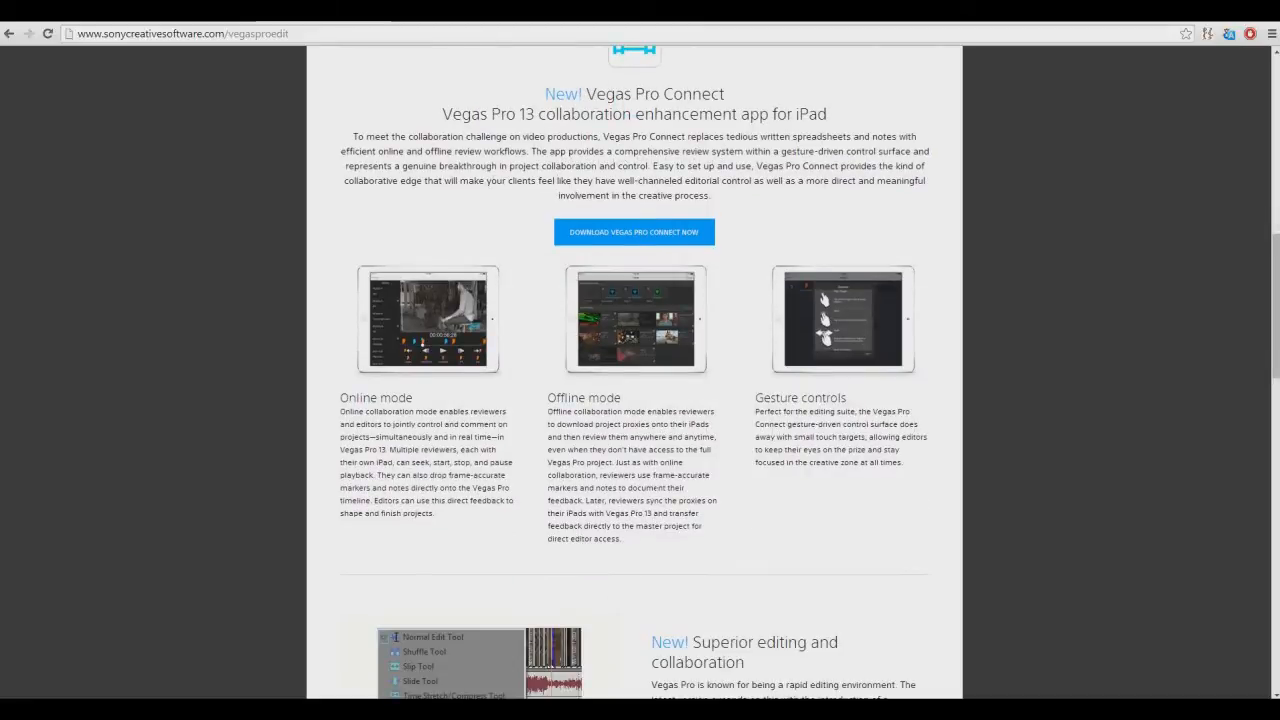
{"action": "scroll", "coordinate": [655, 490], "scroll_direction": "down", "scroll_amount": 3}
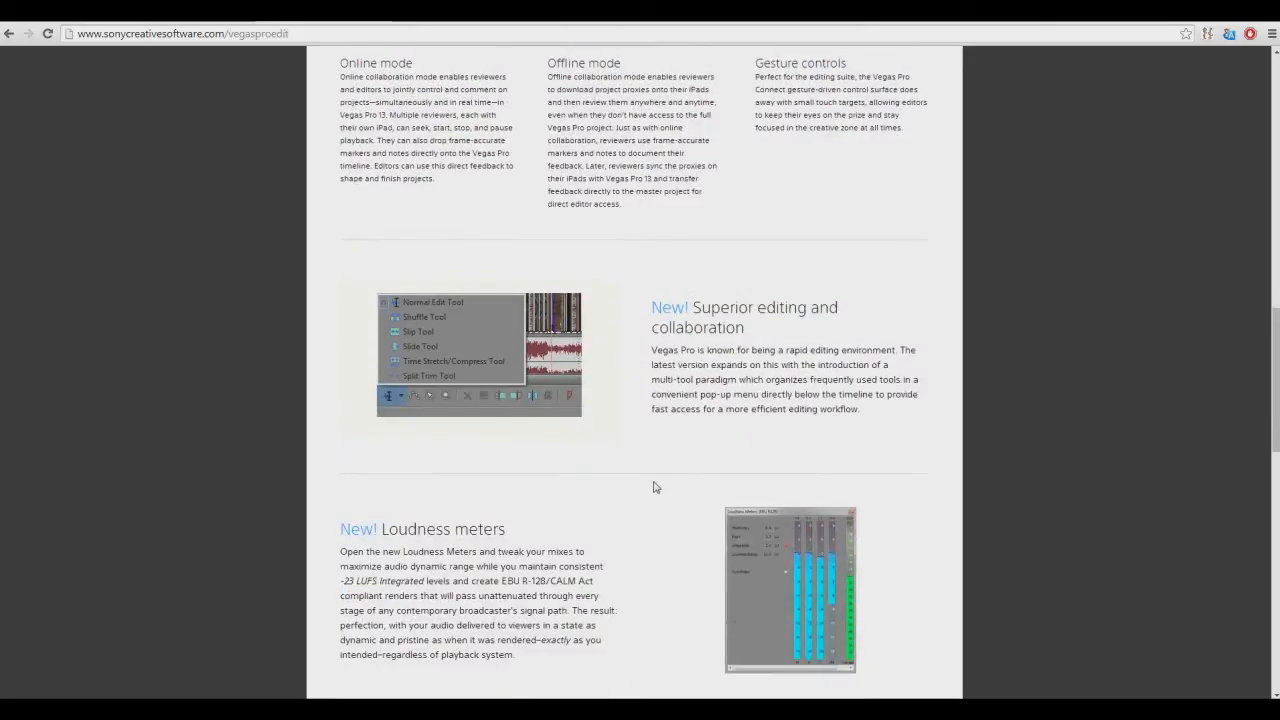
{"action": "scroll", "coordinate": [655, 487], "scroll_direction": "down", "scroll_amount": 3}
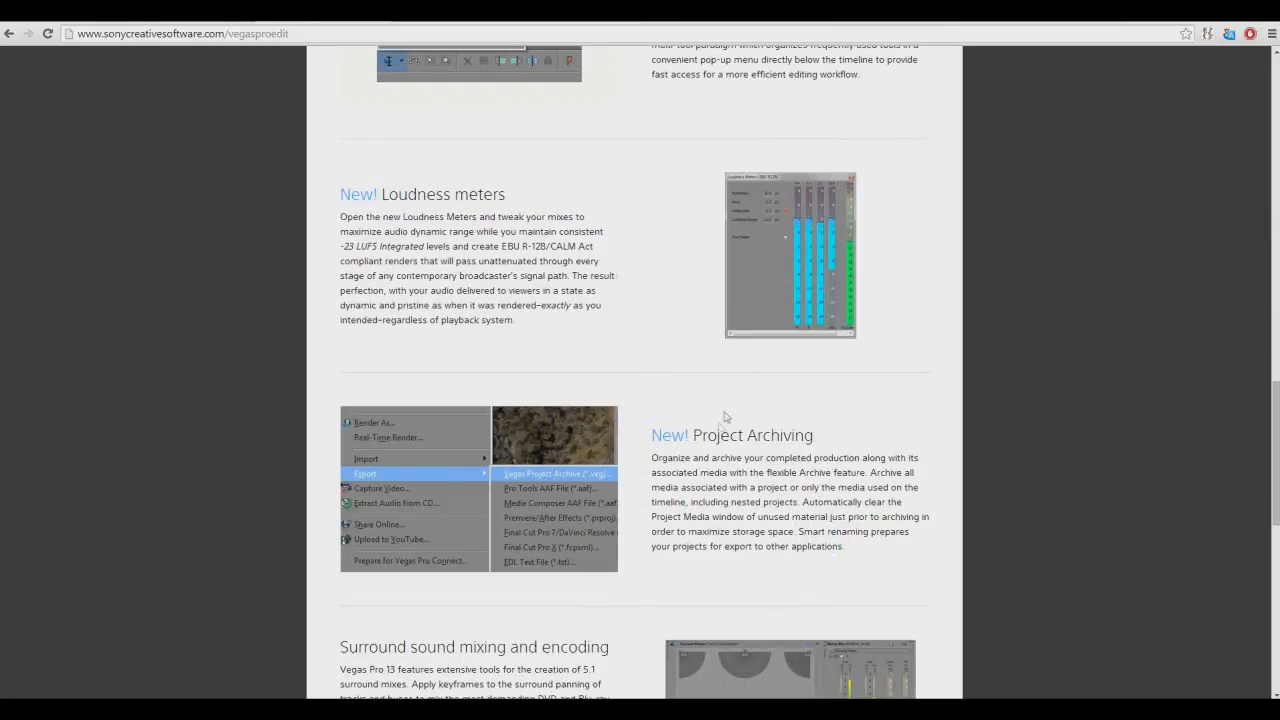
{"action": "scroll", "coordinate": [700, 285], "scroll_direction": "down", "scroll_amount": 3}
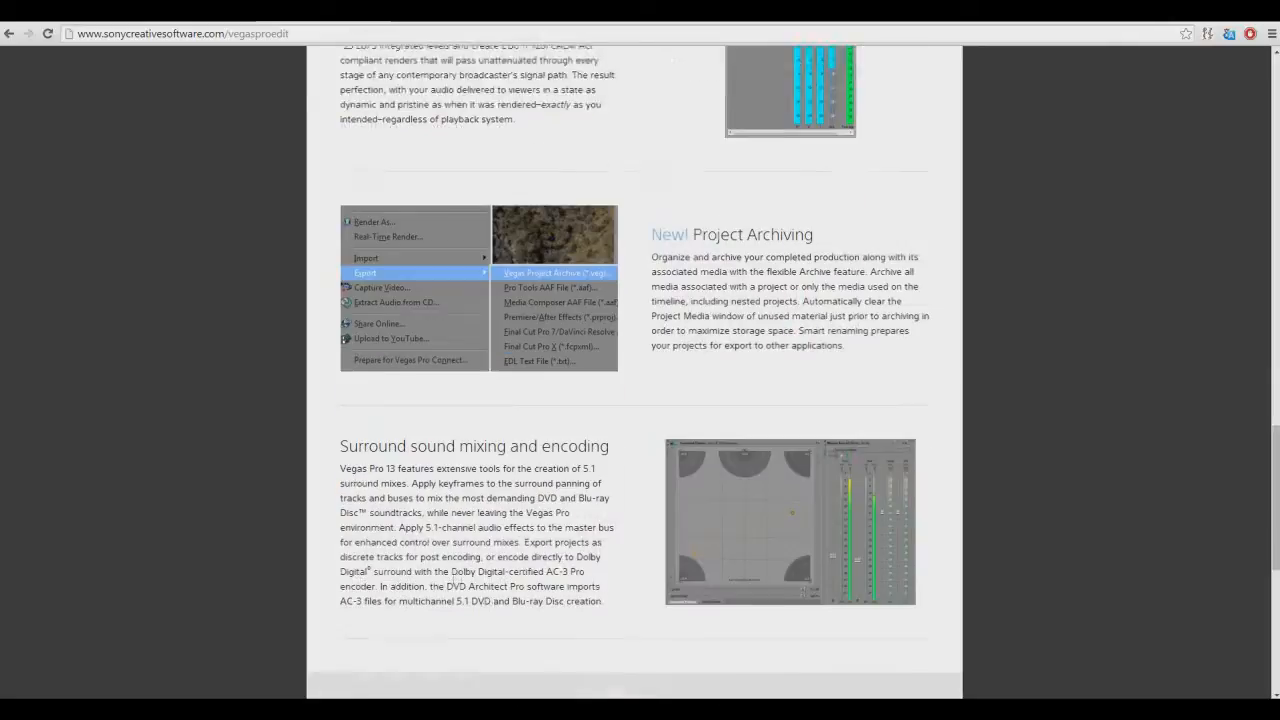
{"action": "scroll", "coordinate": [620, 215], "scroll_direction": "down", "scroll_amount": 2}
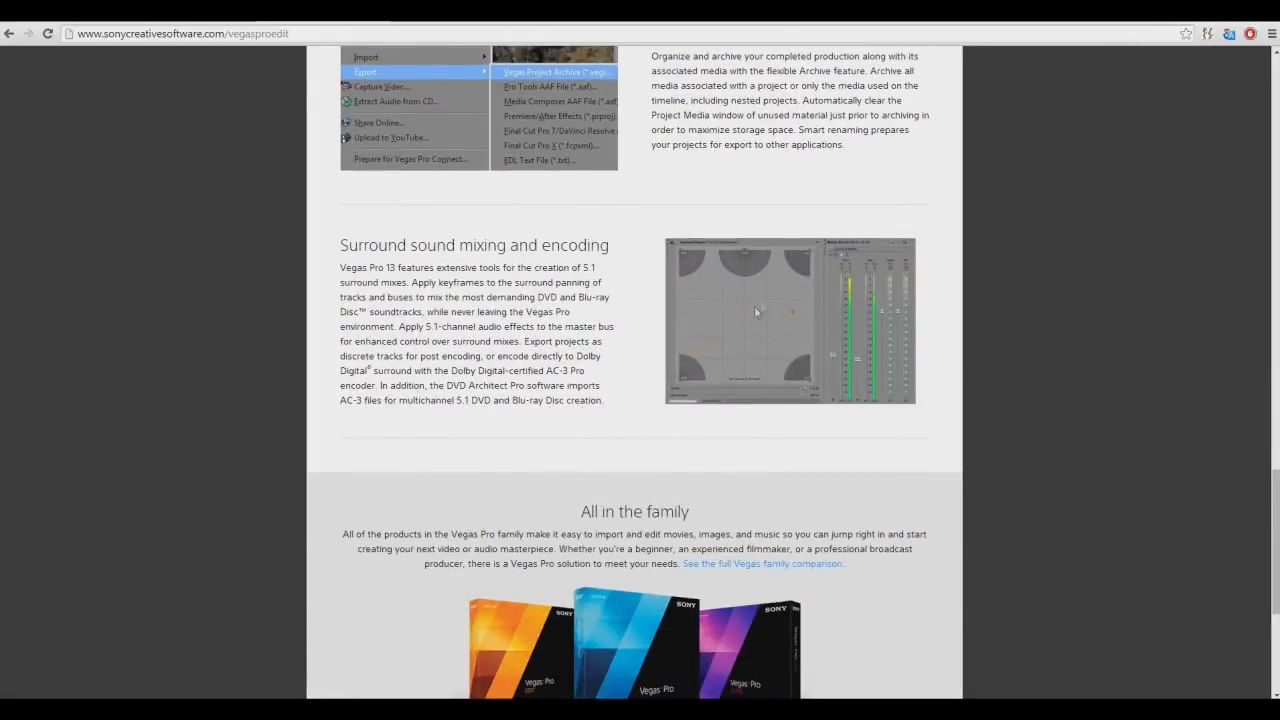
{"action": "scroll", "coordinate": [760, 299], "scroll_direction": "down", "scroll_amount": 5}
{"action": "scroll", "coordinate": [680, 290], "scroll_direction": "up", "scroll_amount": 20}
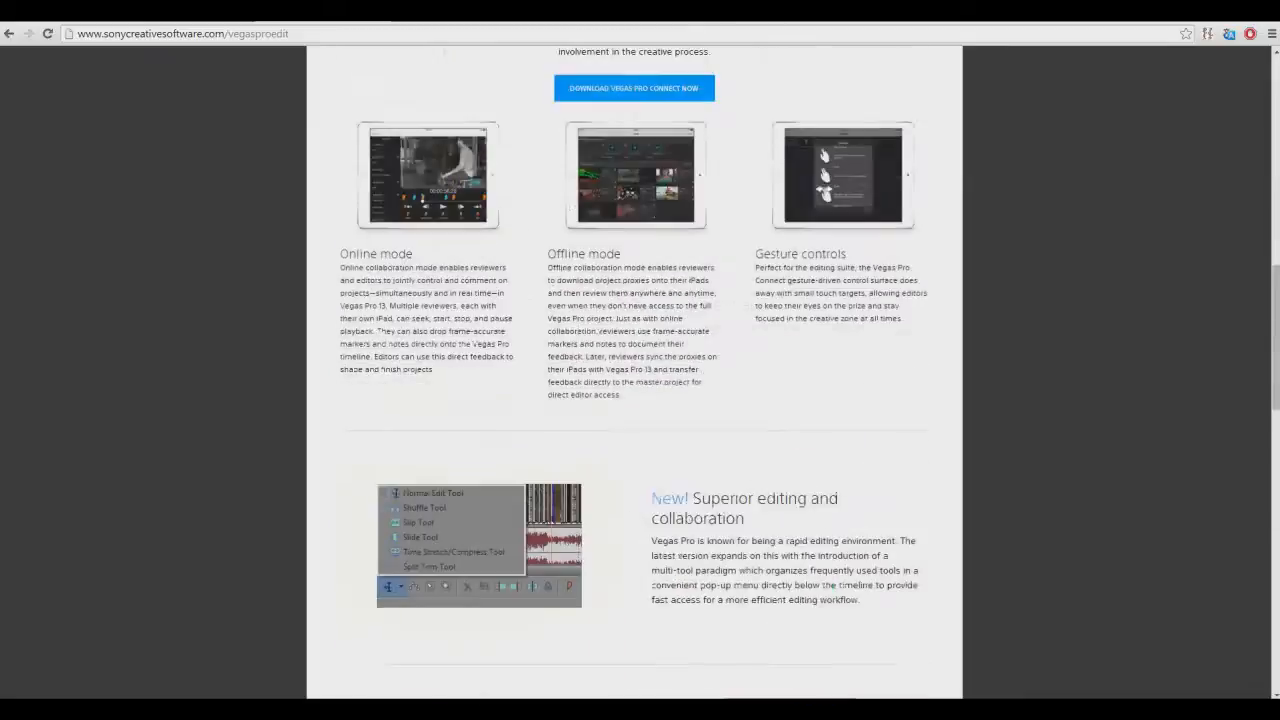
{"action": "scroll", "coordinate": [545, 337], "scroll_direction": "down", "scroll_amount": 1}
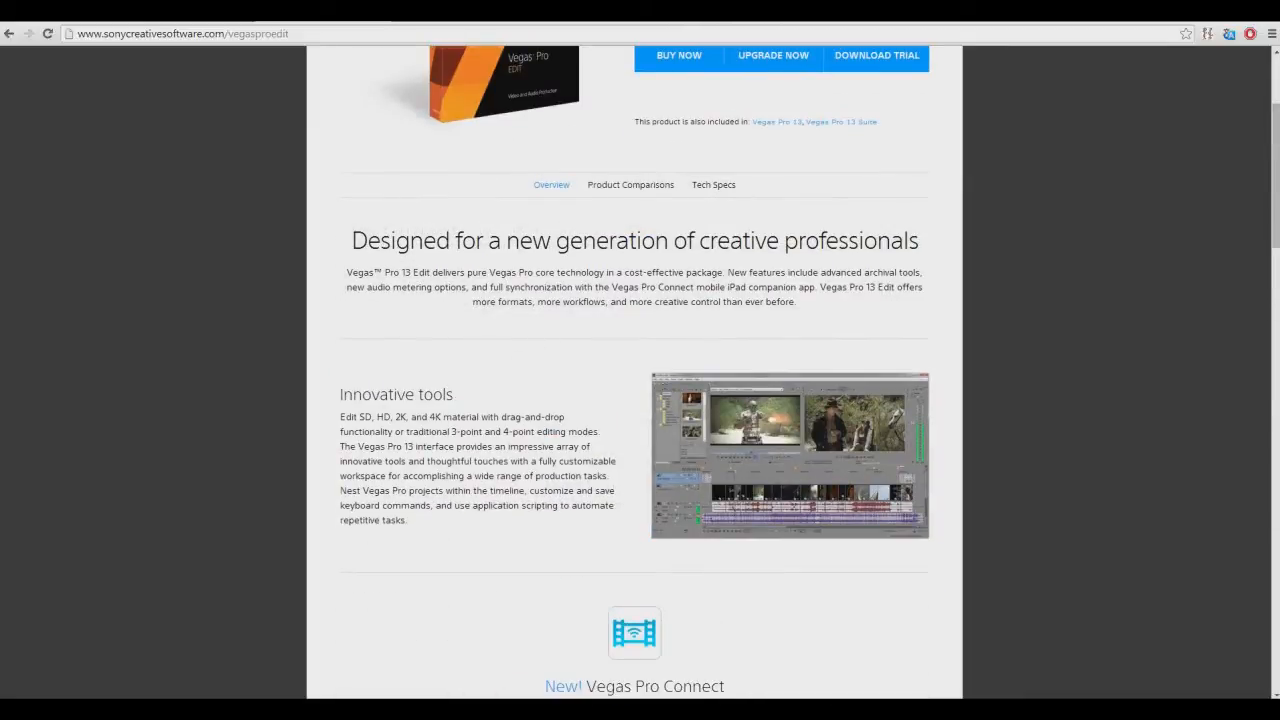
Highlight the Innovative tools paragraph and review the Vegas Pro Connect section of the product page
{"action": "left_click_drag", "start_coordinate": [430, 417], "coordinate": [397, 417]}
{"action": "left_click_drag", "start_coordinate": [397, 417], "coordinate": [538, 506]}
{"action": "left_click", "coordinate": [538, 505]}
{"action": "scroll", "coordinate": [659, 483], "scroll_direction": "up", "scroll_amount": 3}
{"action": "scroll", "coordinate": [674, 466], "scroll_direction": "down", "scroll_amount": 5}
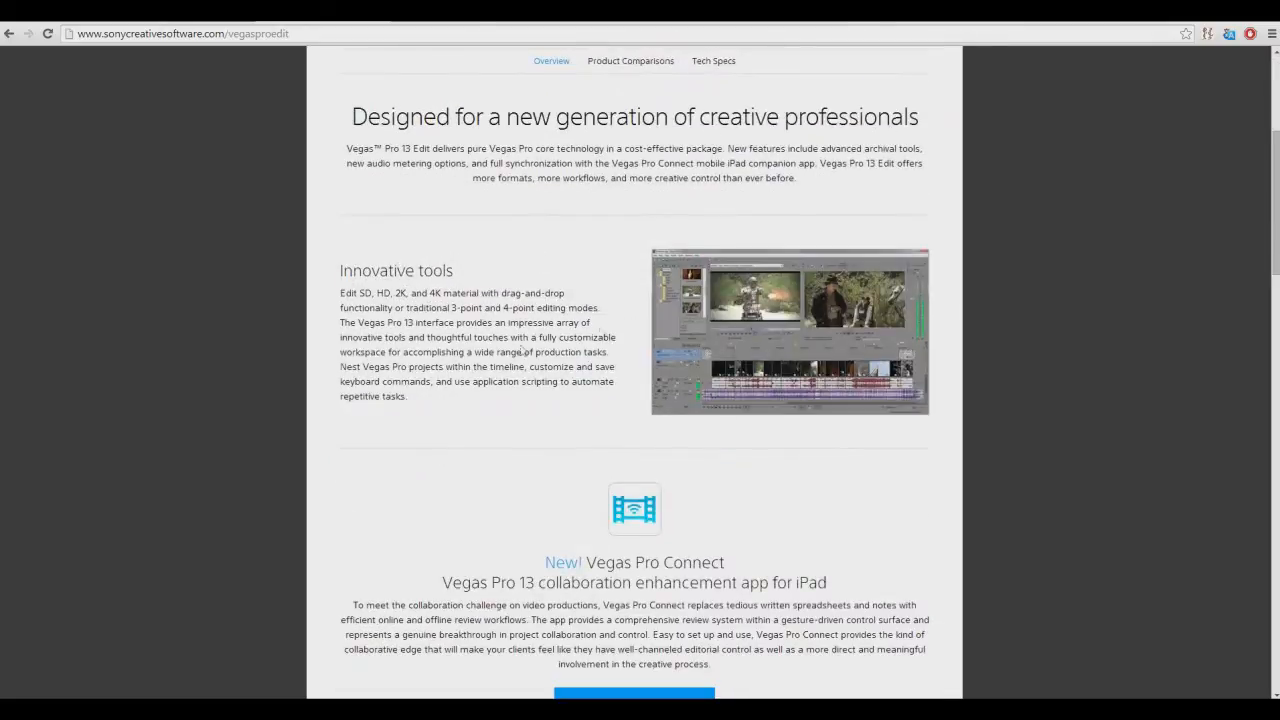
{"action": "scroll", "coordinate": [684, 467], "scroll_direction": "down", "scroll_amount": 3}
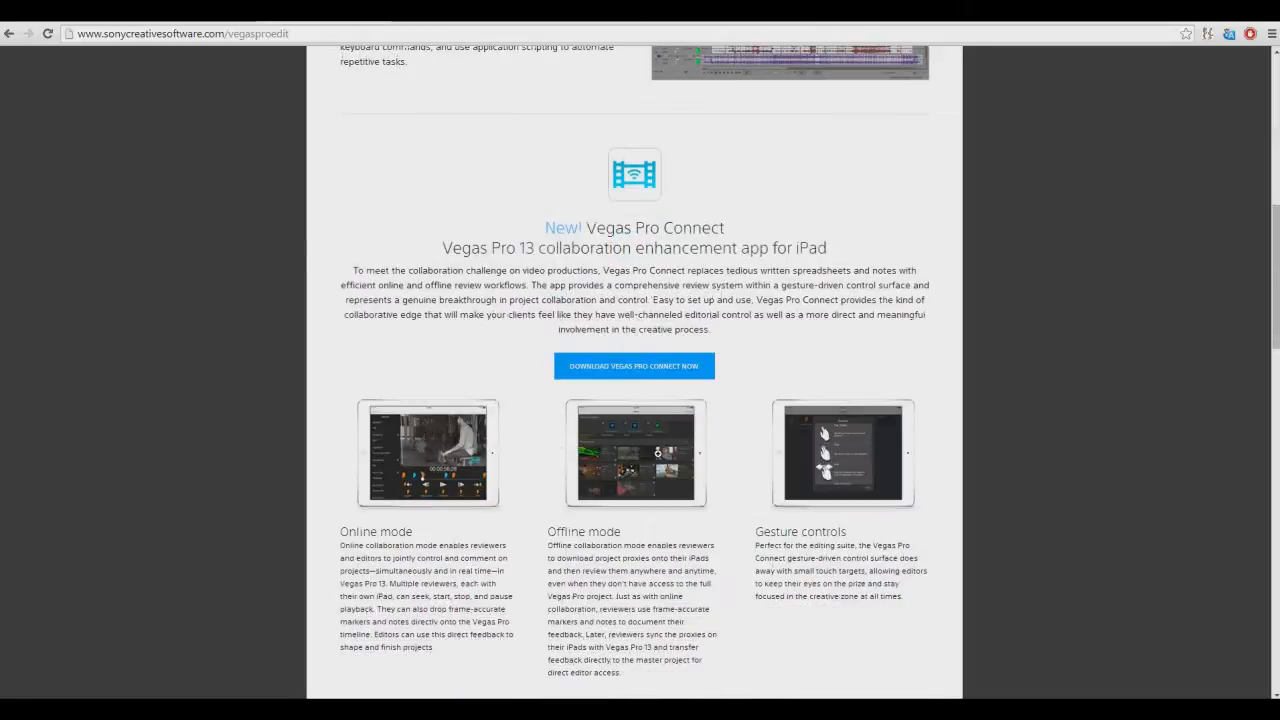
{"action": "scroll", "coordinate": [391, 434], "scroll_direction": "up", "scroll_amount": 7}
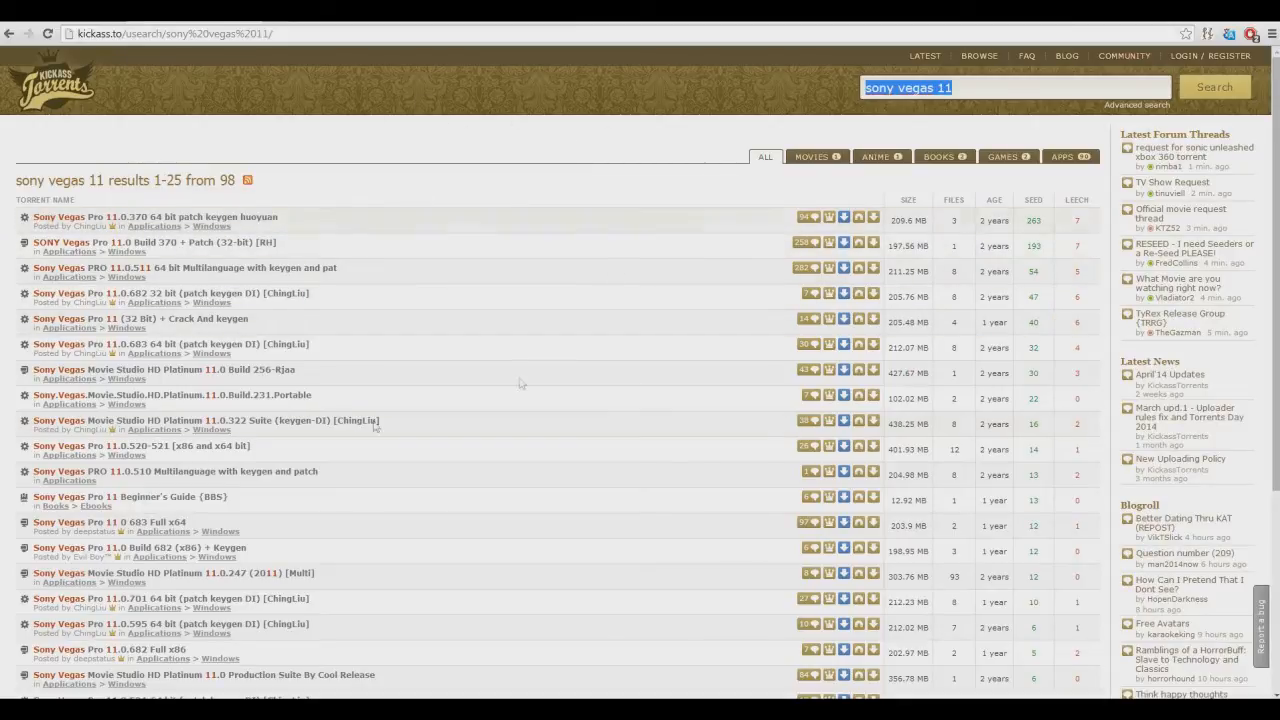
Switch back to Vegas Pro and delete all the subtitle text events from the uppermost video track
{"action": "mouse_move", "coordinate": [222, 710]}
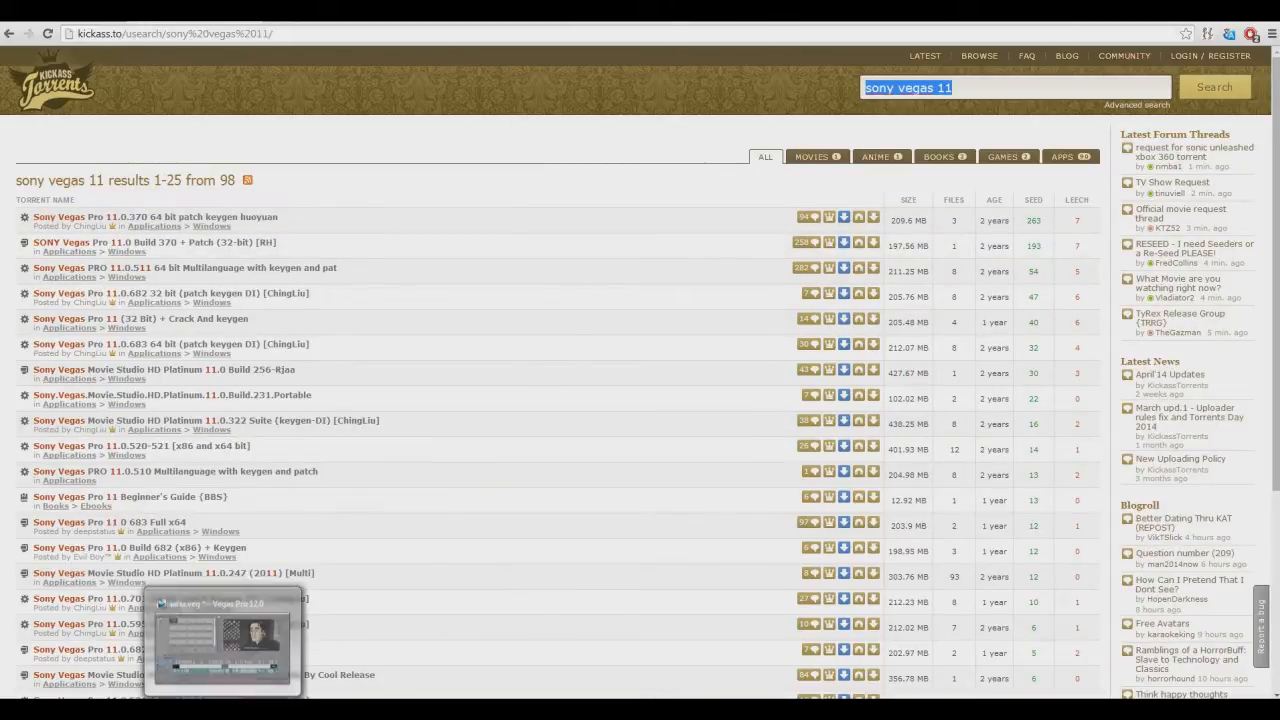
{"action": "left_click", "coordinate": [222, 640]}
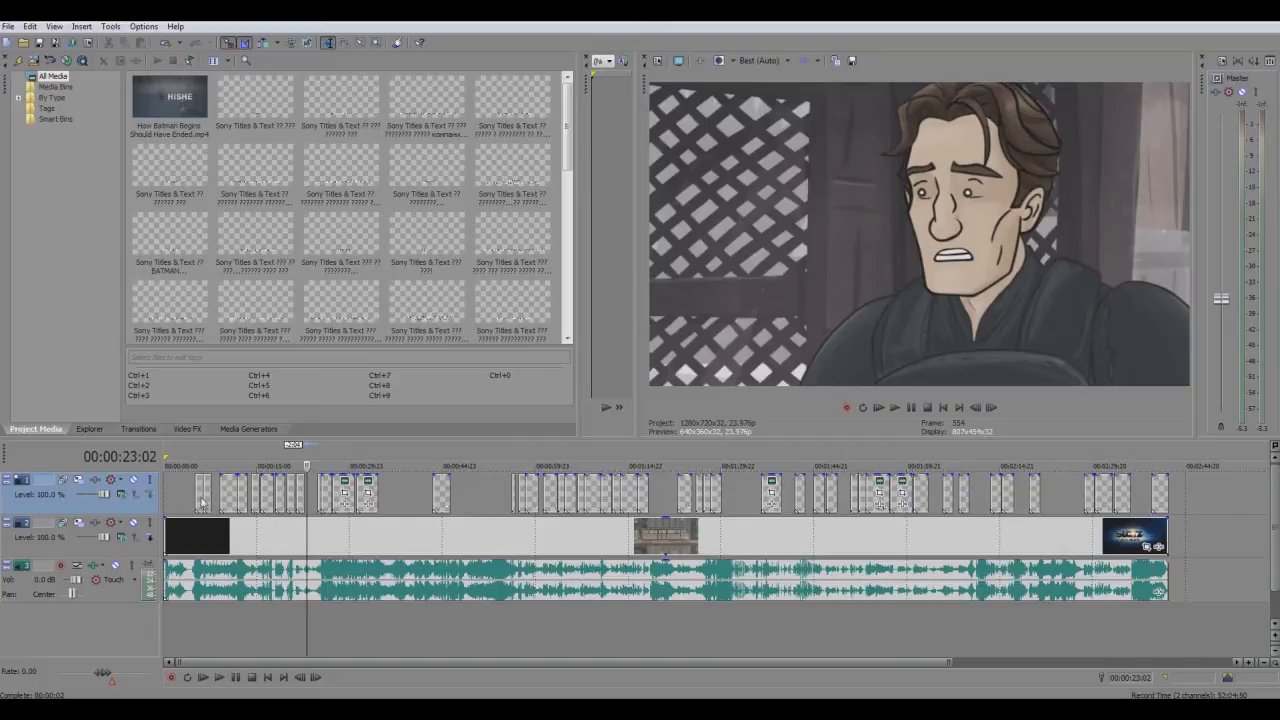
{"action": "left_click", "coordinate": [203, 497]}
{"action": "left_click", "coordinate": [1128, 494], "text": "shift"}
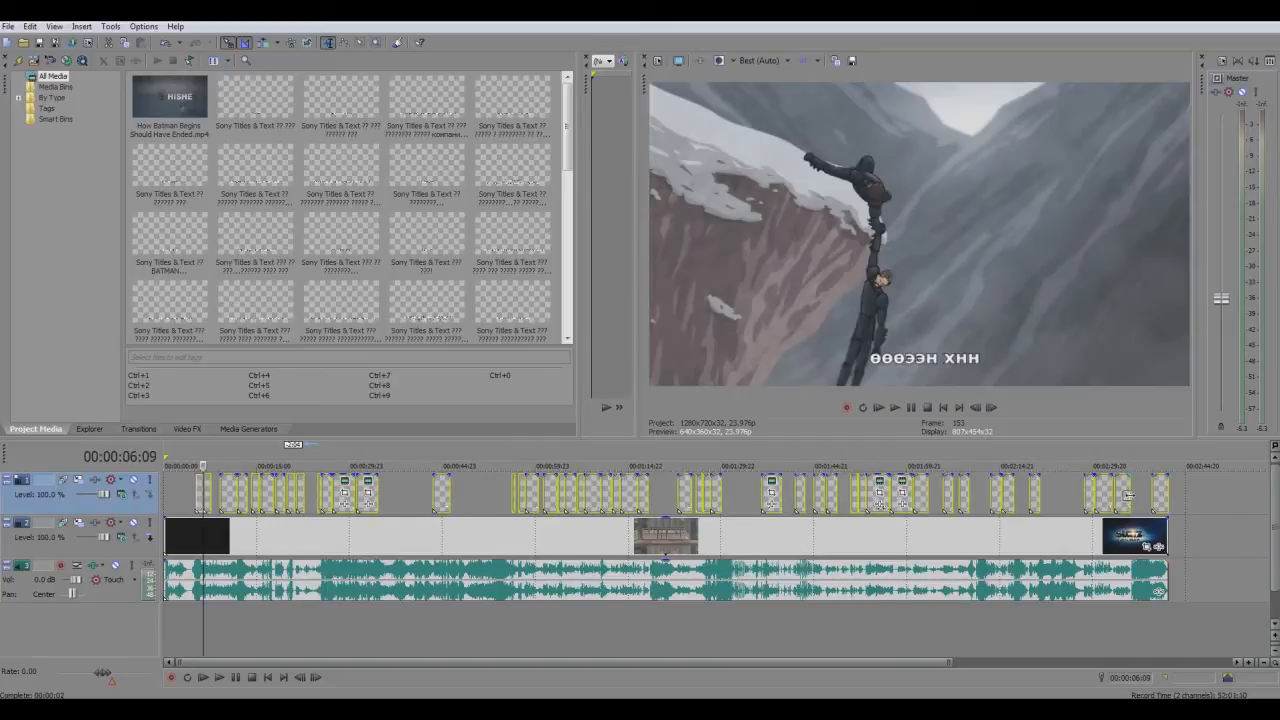
{"action": "key", "text": "Delete"}
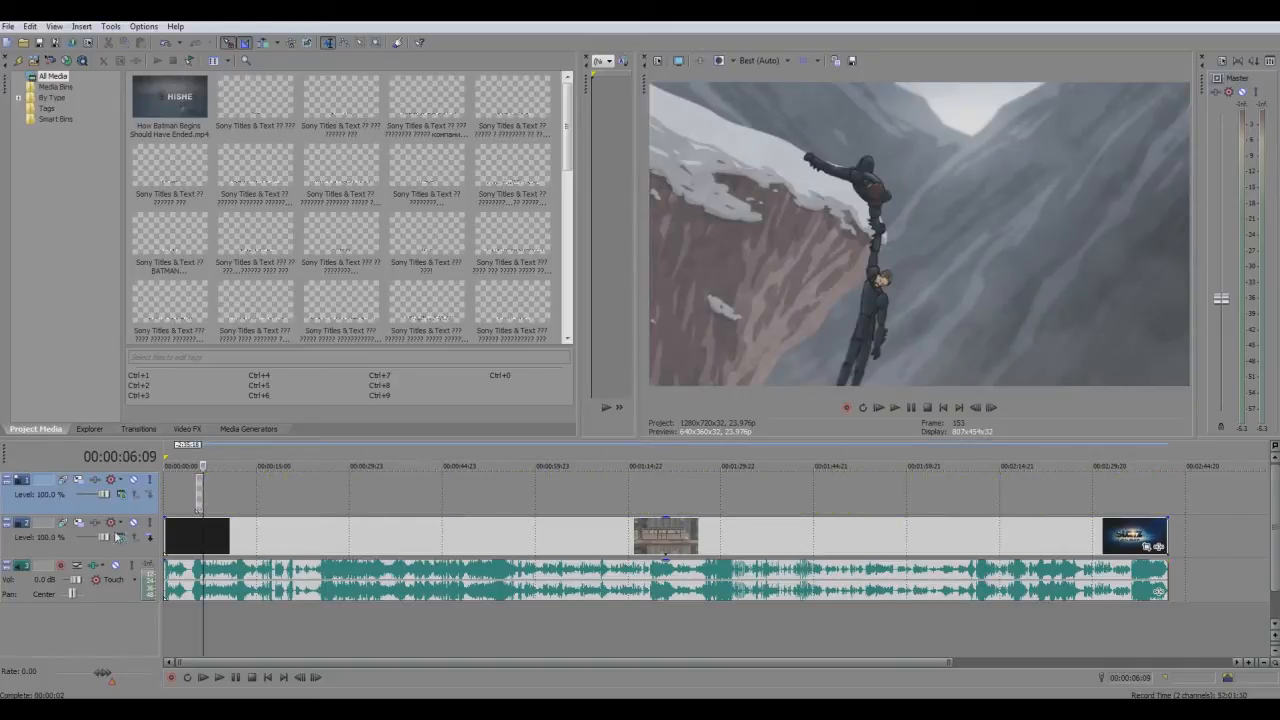
{"action": "left_click", "coordinate": [199, 503]}
{"action": "left_click", "coordinate": [195, 503]}
{"action": "key", "text": "Delete"}
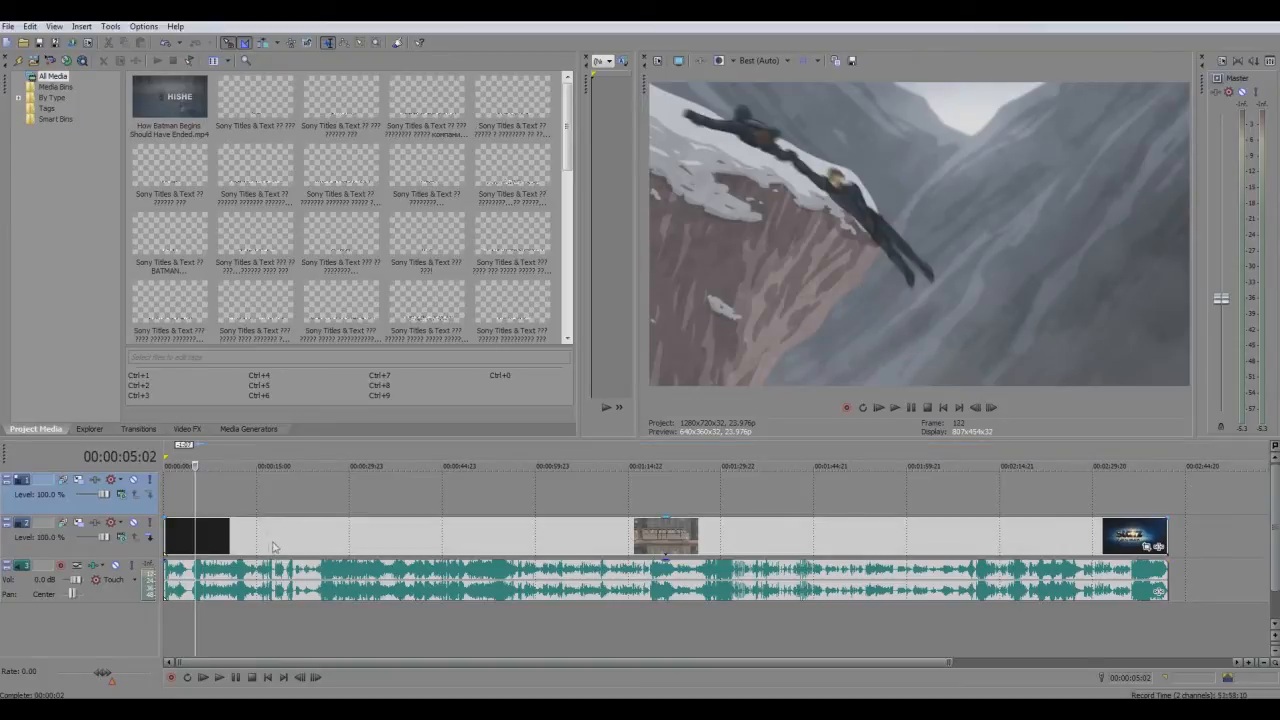
Position the playhead at 00:00:43:11 on the movie clip, where the elderly man's shot appears
{"action": "left_click", "coordinate": [366, 545]}
{"action": "left_click", "coordinate": [437, 542]}
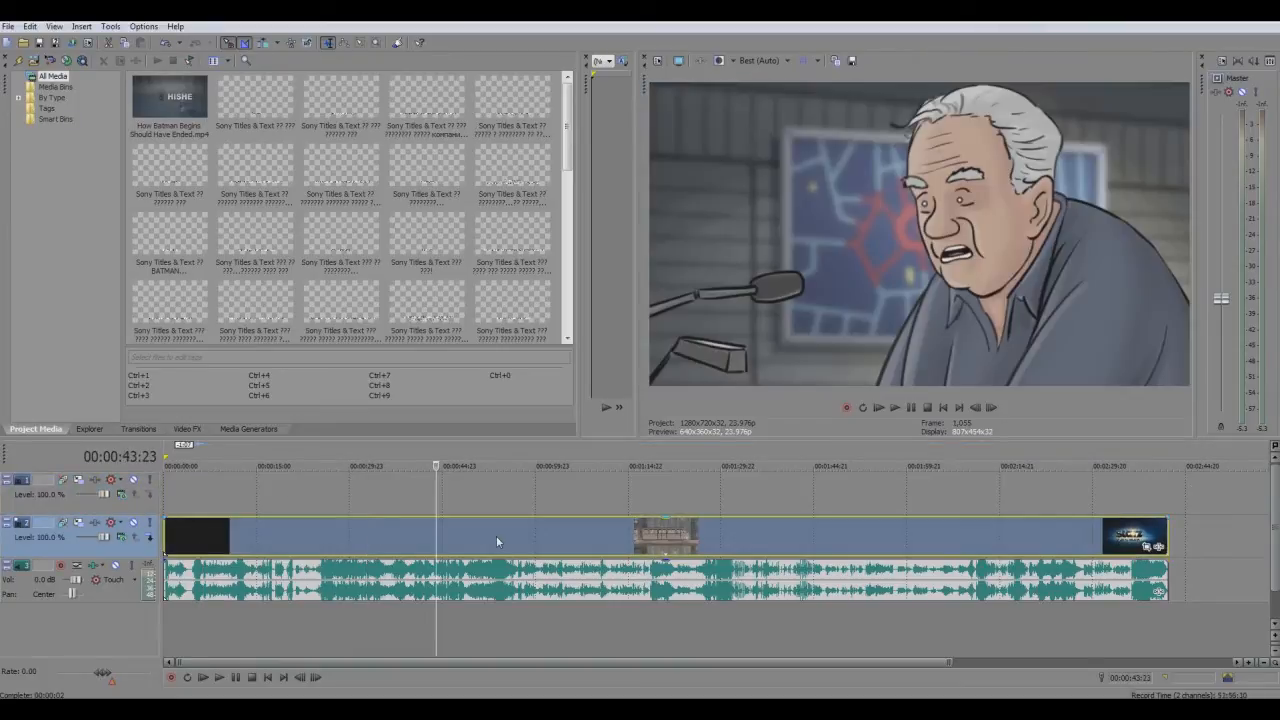
{"action": "scroll", "coordinate": [460, 535], "scroll_direction": "up", "scroll_amount": 5}
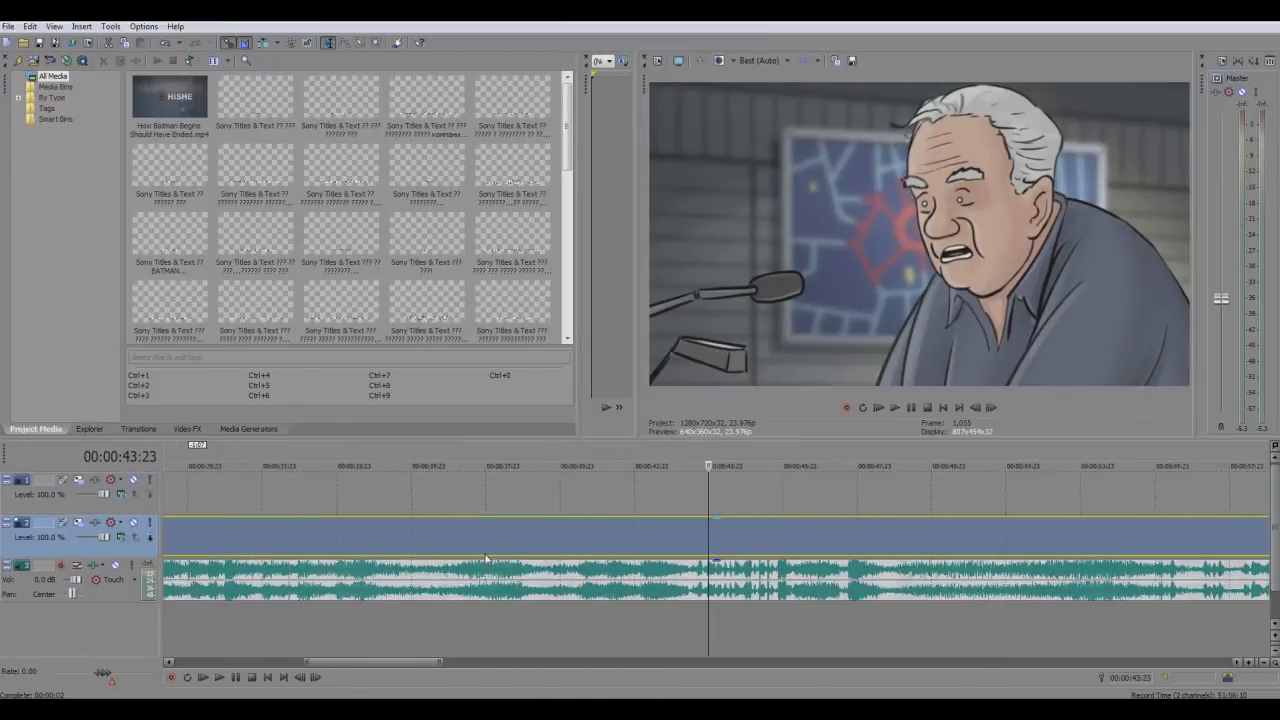
{"action": "left_click", "coordinate": [677, 540]}
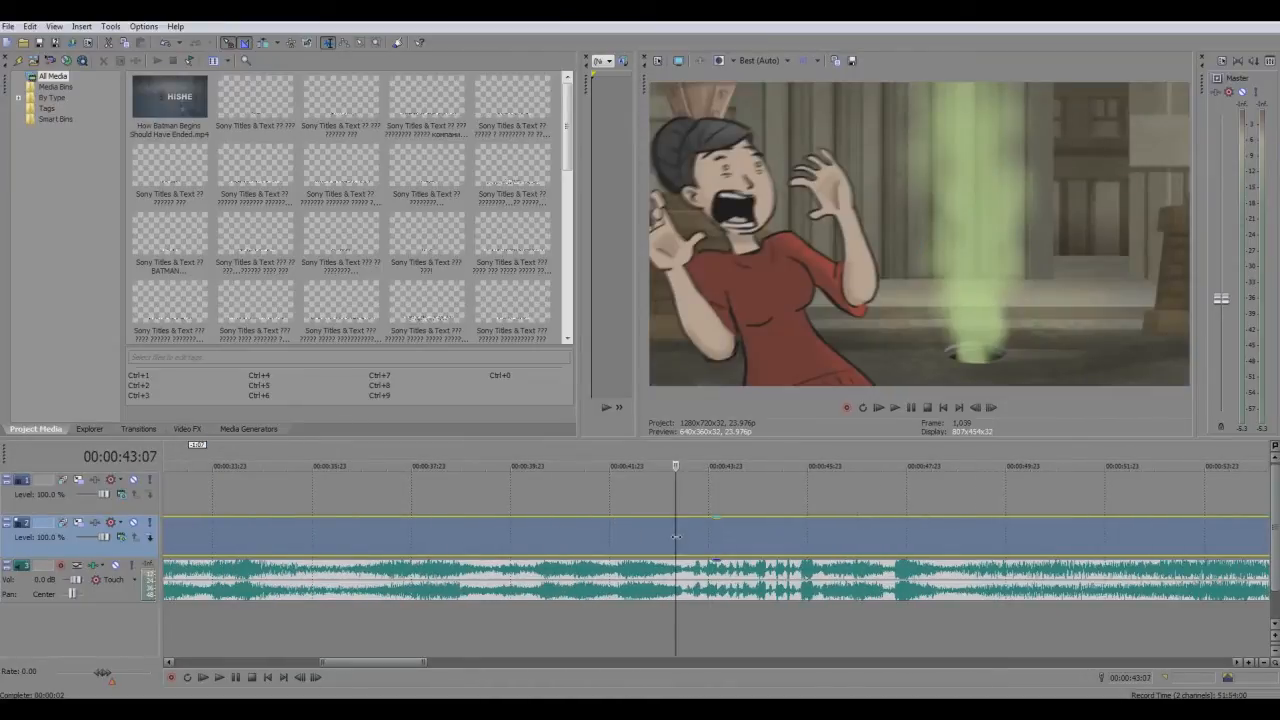
{"action": "key", "text": "Right"}
{"action": "key", "text": "Right"}
{"action": "key", "text": "Right"}
{"action": "key", "text": "Right"}
{"action": "key", "text": "Right"}
{"action": "key", "text": "Right"}
{"action": "key", "text": "Right"}
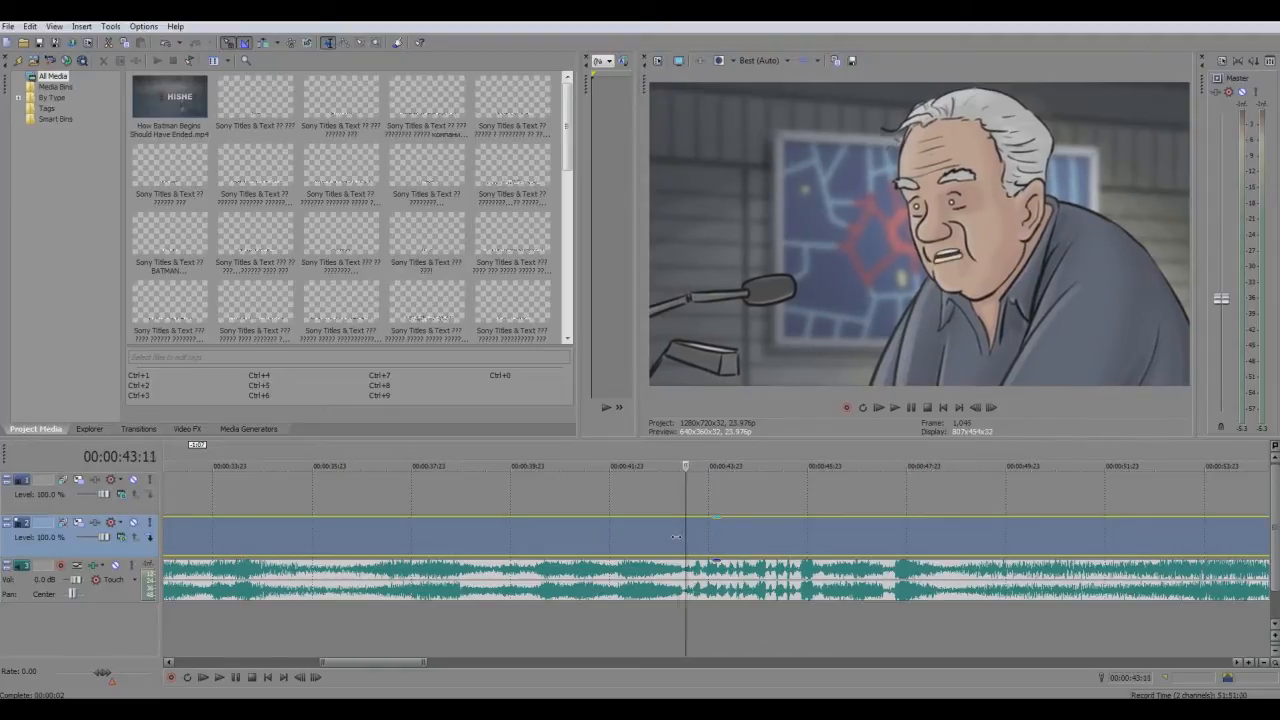
Play the movie clip from 00:00:43:08 through the elderly man's line and stop playback shortly after it
{"action": "left_click", "coordinate": [676, 537]}
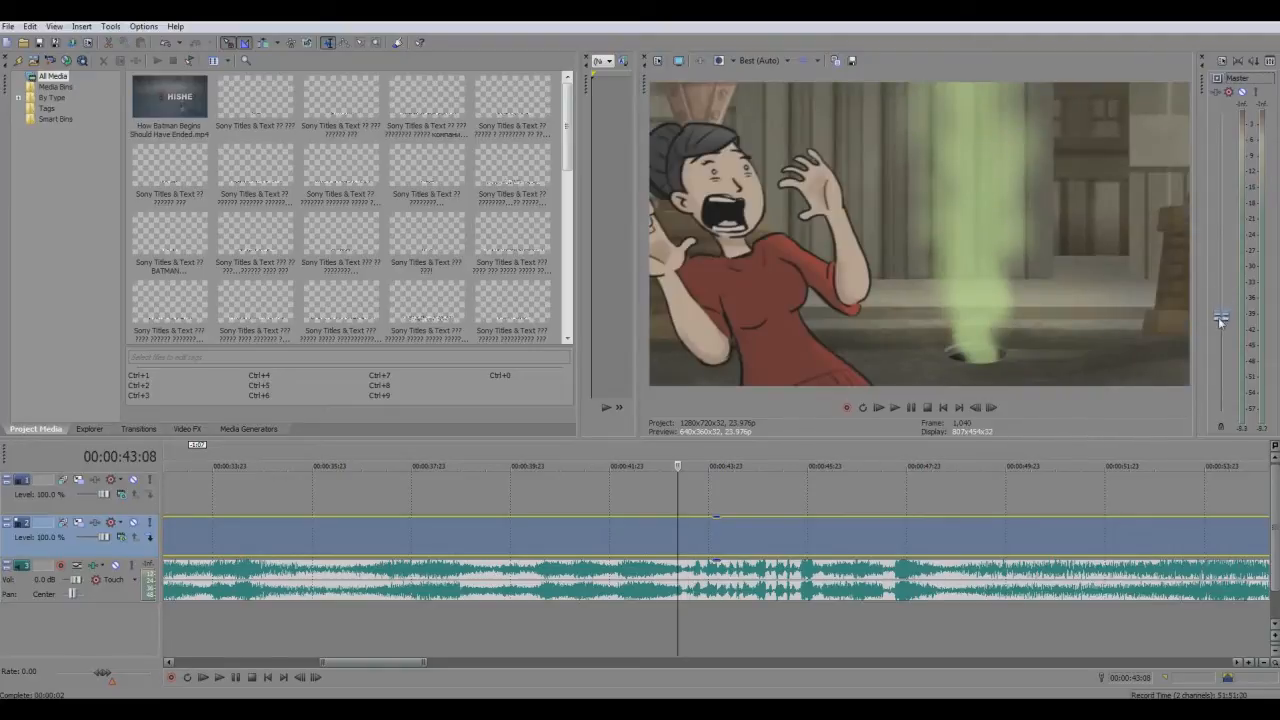
{"action": "key", "text": "space"}
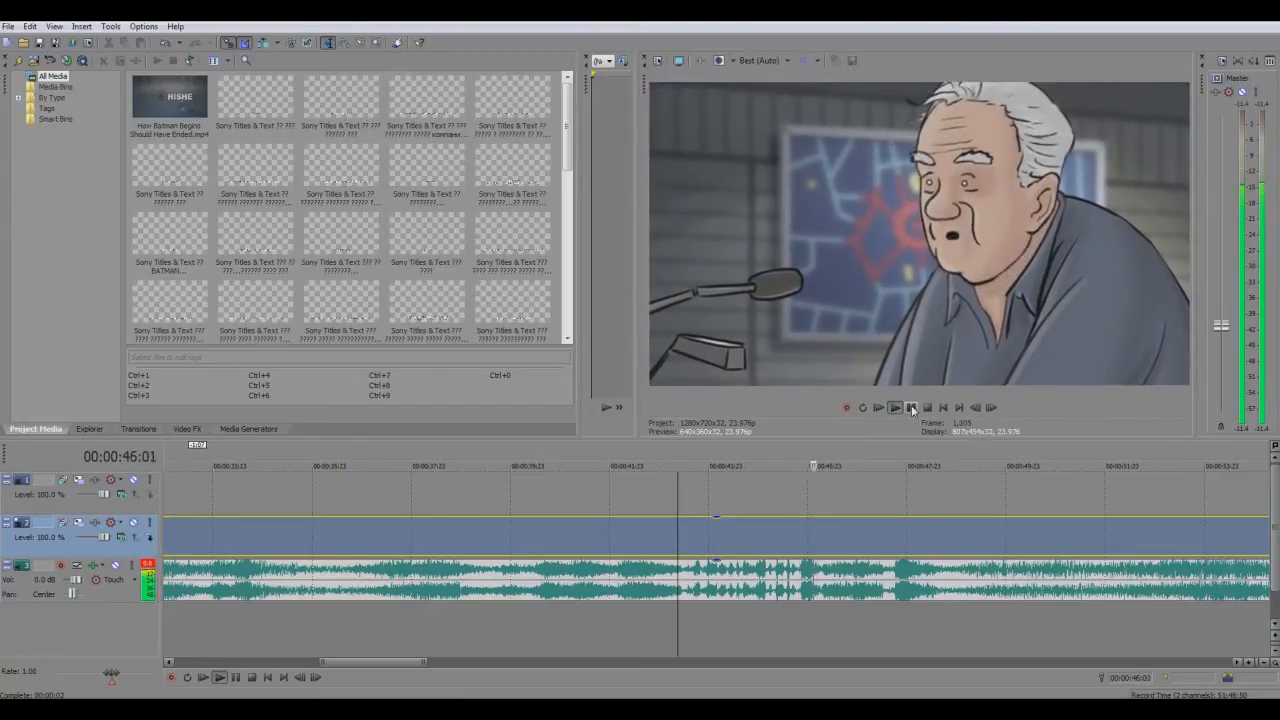
{"action": "left_click", "coordinate": [912, 408]}
Locate the end of the elderly man's shot on the timeline at 00:00:46:05
{"action": "scroll", "coordinate": [816, 590], "scroll_direction": "up", "scroll_amount": 3}
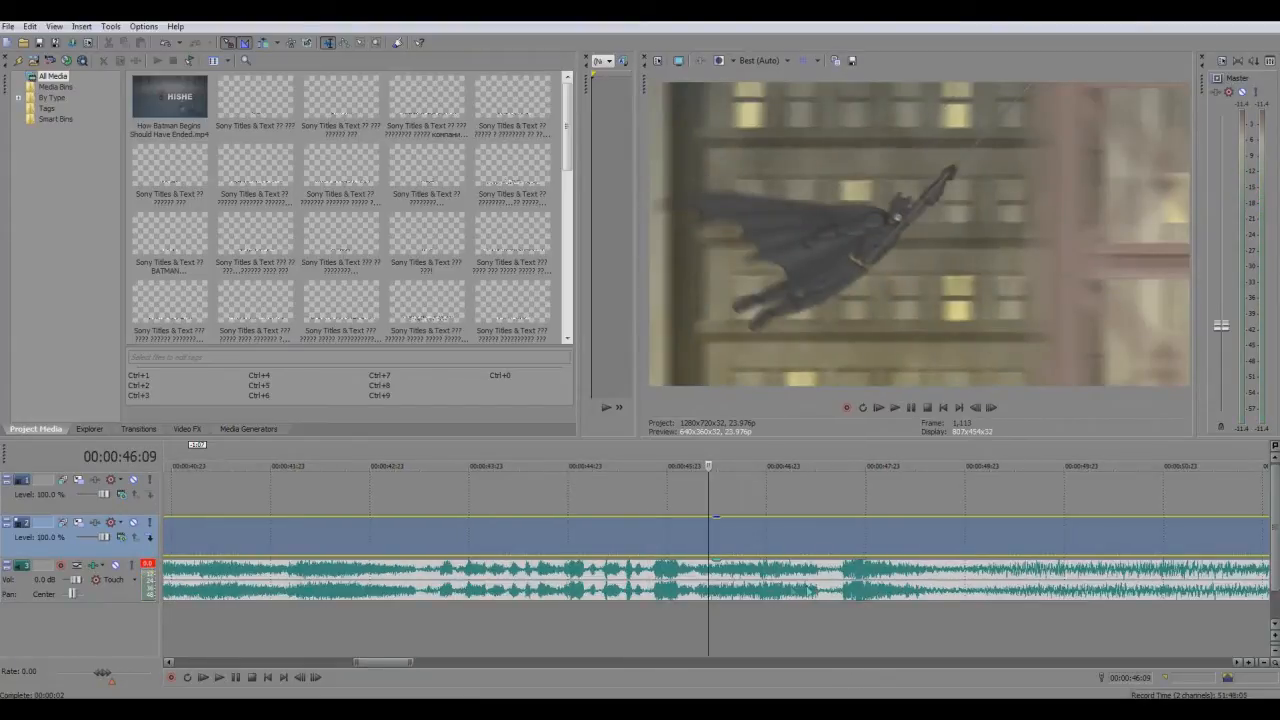
{"action": "scroll", "coordinate": [688, 582], "scroll_direction": "up", "scroll_amount": 4}
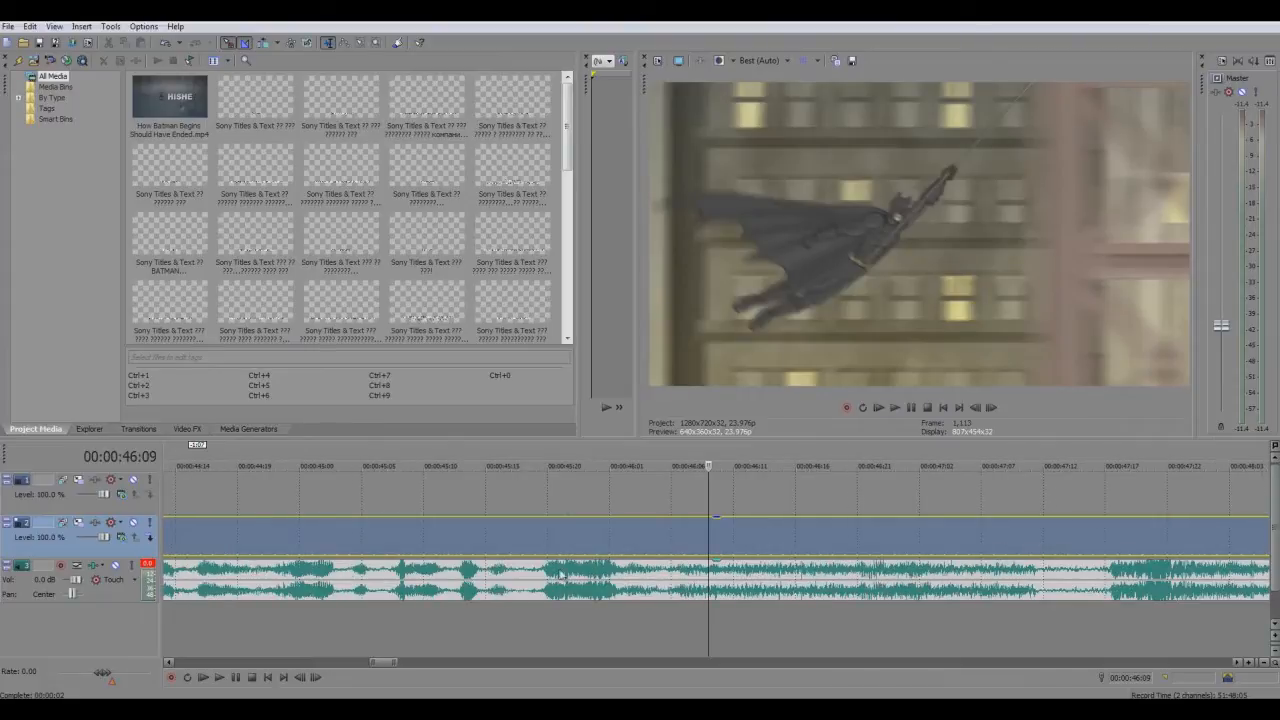
{"action": "left_click", "coordinate": [668, 573]}
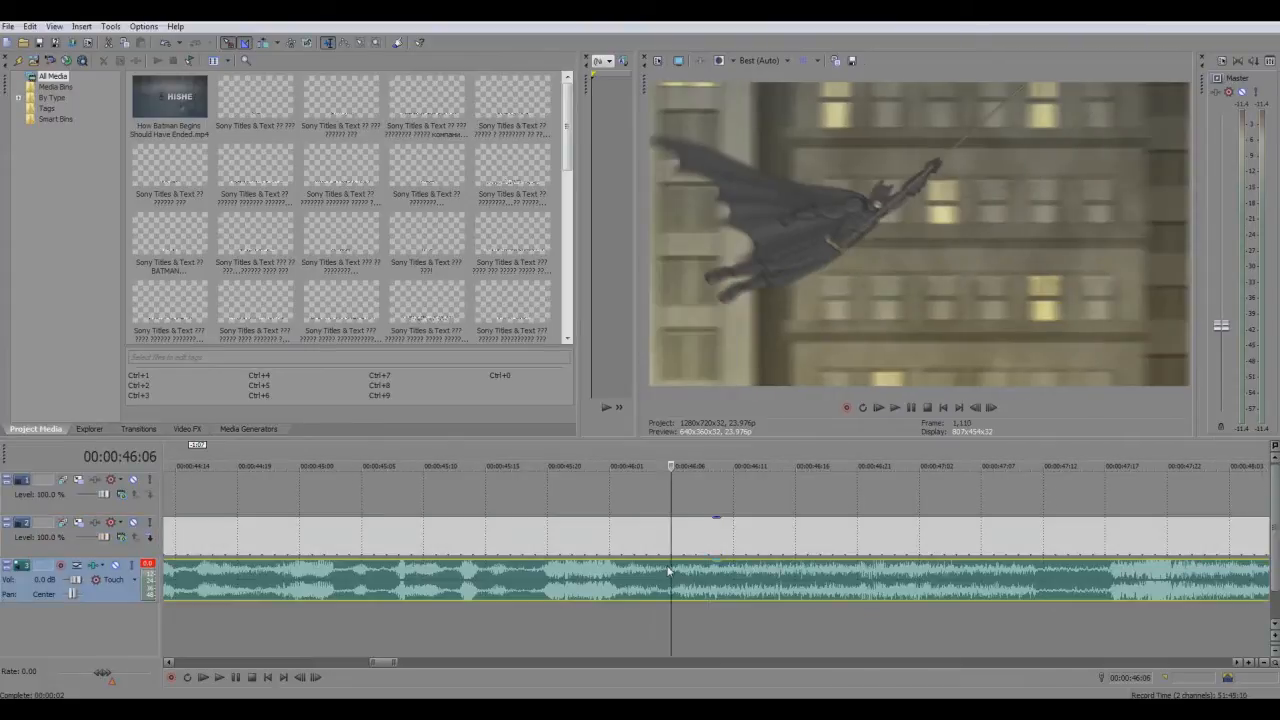
{"action": "key", "text": "Left"}
{"action": "scroll", "coordinate": [641, 575], "scroll_direction": "down", "scroll_amount": 7}
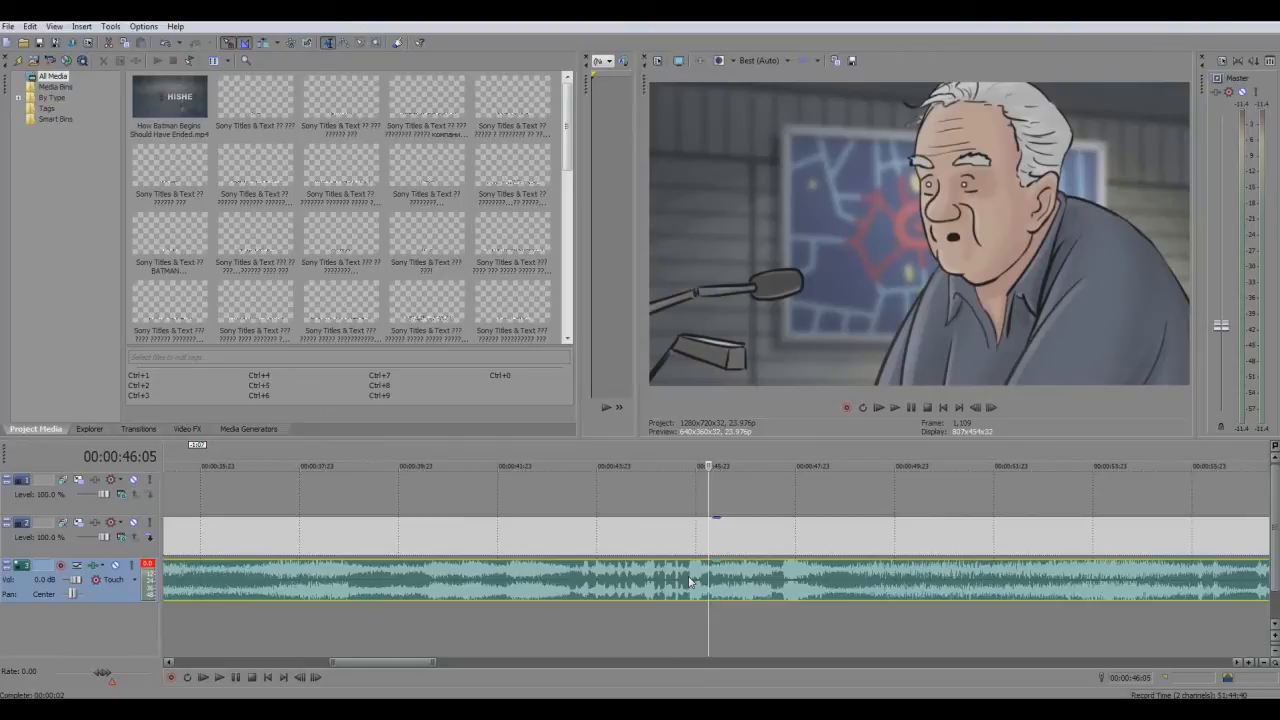
Step the playhead back through the elderly man's shot to its opening frames at 00:00:43:12
{"action": "left_click", "coordinate": [641, 569]}
{"action": "left_click", "coordinate": [628, 565]}
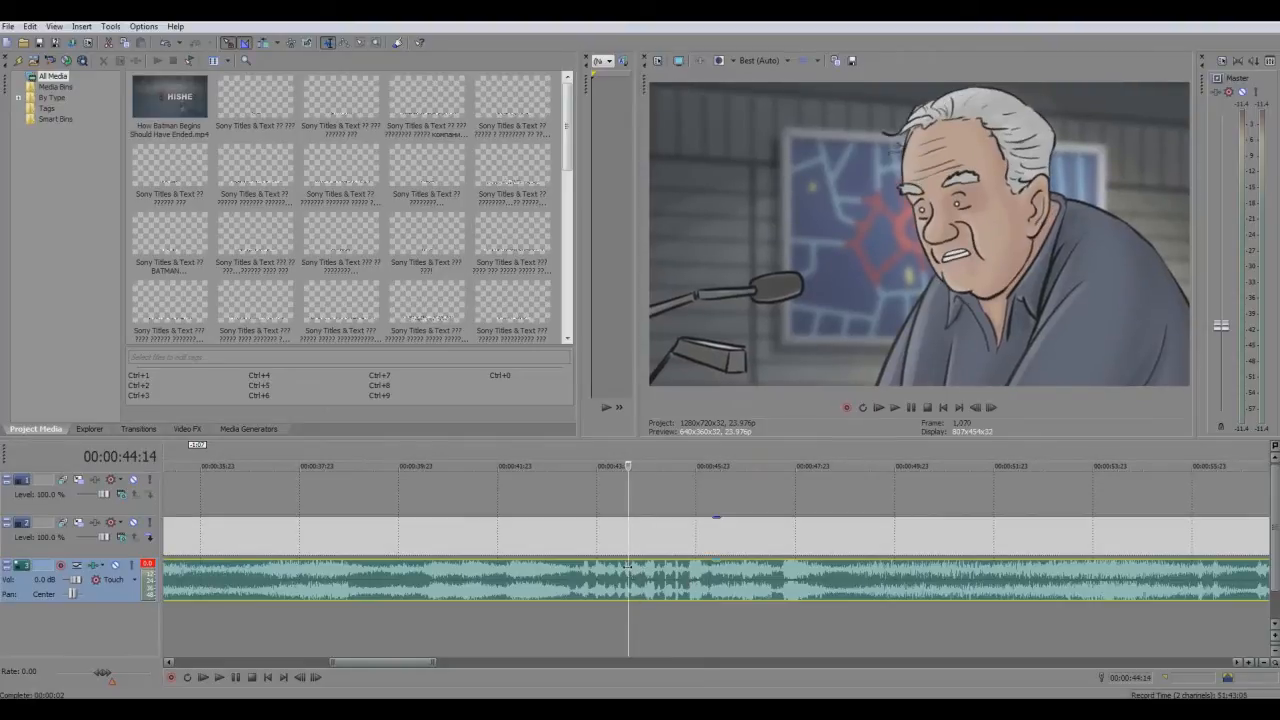
{"action": "key", "text": "Left"}
{"action": "key", "text": "Left"}
{"action": "key", "text": "Left"}
{"action": "key", "text": "Left"}
{"action": "key", "text": "Left"}
{"action": "key", "text": "Left"}
{"action": "key", "text": "Left"}
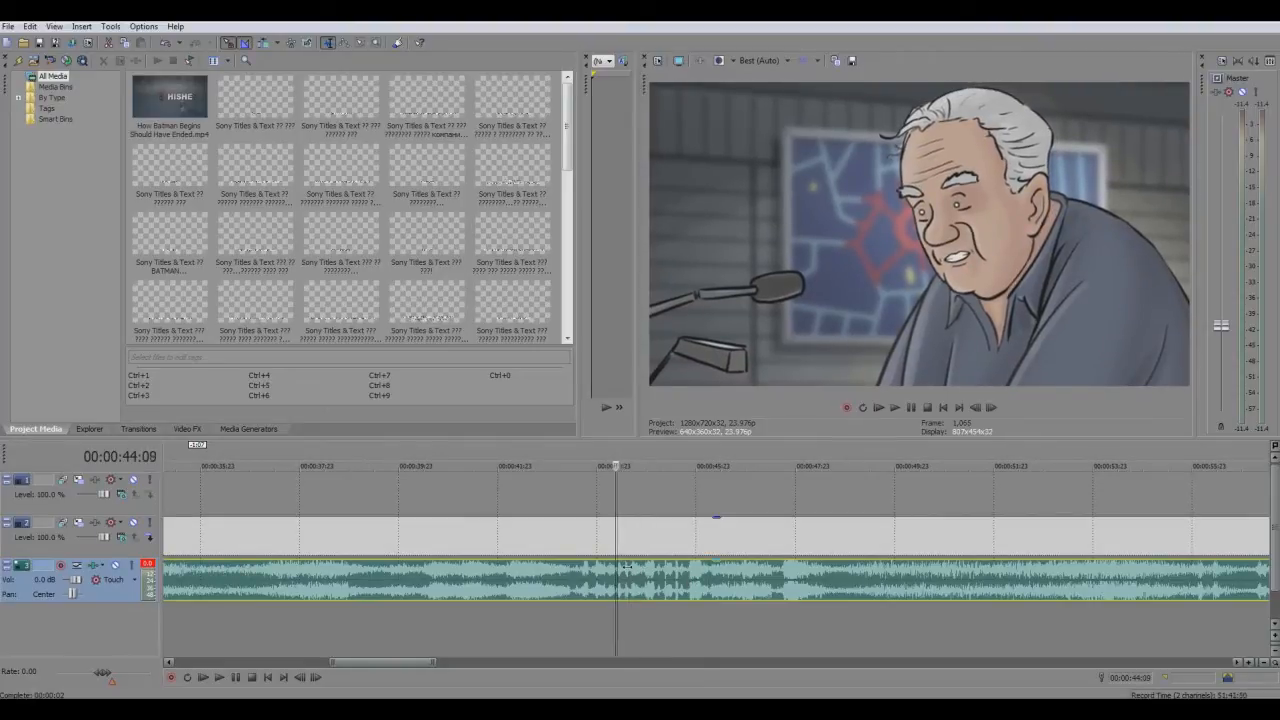
{"action": "key", "text": "Left"}
{"action": "key", "text": "Left"}
{"action": "key", "text": "Left"}
{"action": "key", "text": "Left"}
{"action": "key", "text": "Left"}
{"action": "key", "text": "Left"}
{"action": "key", "text": "Left"}
{"action": "key", "text": "Left"}
{"action": "key", "text": "Left"}
{"action": "key", "text": "Left"}
{"action": "key", "text": "Left"}
{"action": "key", "text": "Left"}
{"action": "key", "text": "Left"}
{"action": "key", "text": "Left"}
{"action": "key", "text": "Left"}
{"action": "key", "text": "Left"}
{"action": "key", "text": "Left"}
{"action": "key", "text": "Left"}
{"action": "key", "text": "Left"}
{"action": "key", "text": "Left"}
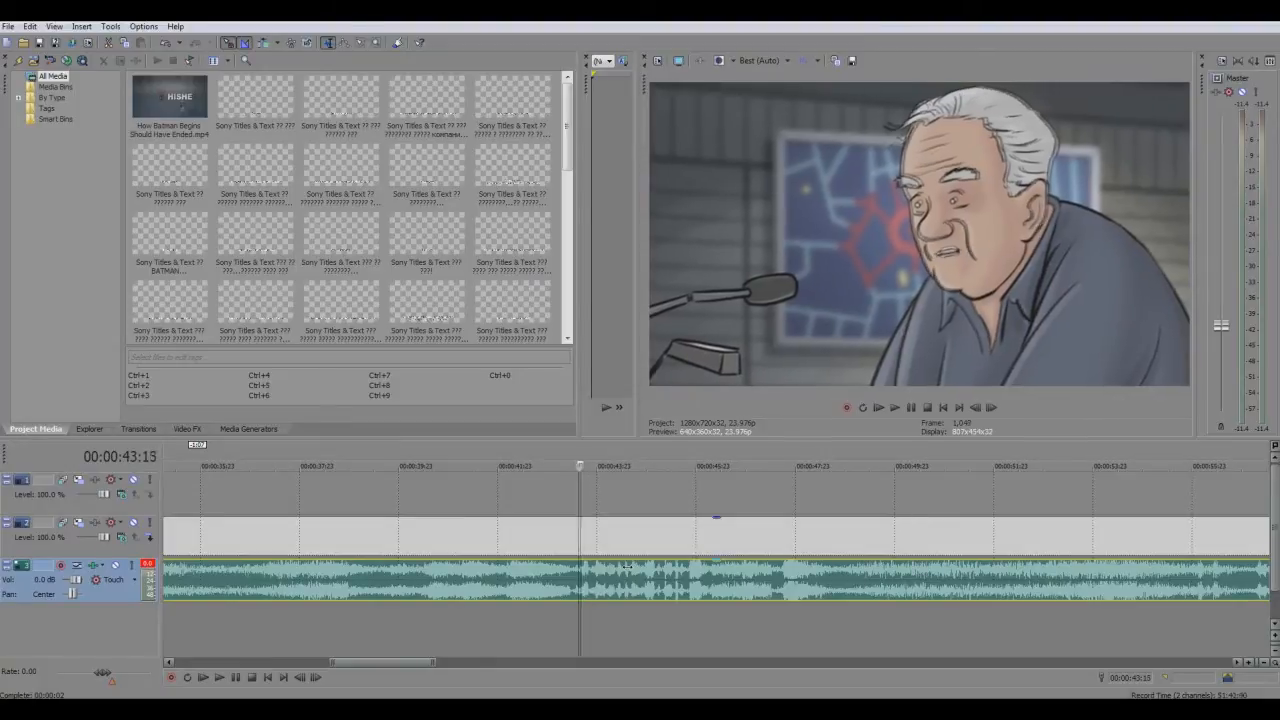
{"action": "key", "text": "Right"}
{"action": "key", "text": "Right"}
{"action": "key", "text": "Right"}
{"action": "key", "text": "Right"}
{"action": "key", "text": "Right"}
{"action": "key", "text": "Right"}
{"action": "key", "text": "Right"}
{"action": "key", "text": "Right"}
{"action": "key", "text": "Right"}
{"action": "key", "text": "Right"}
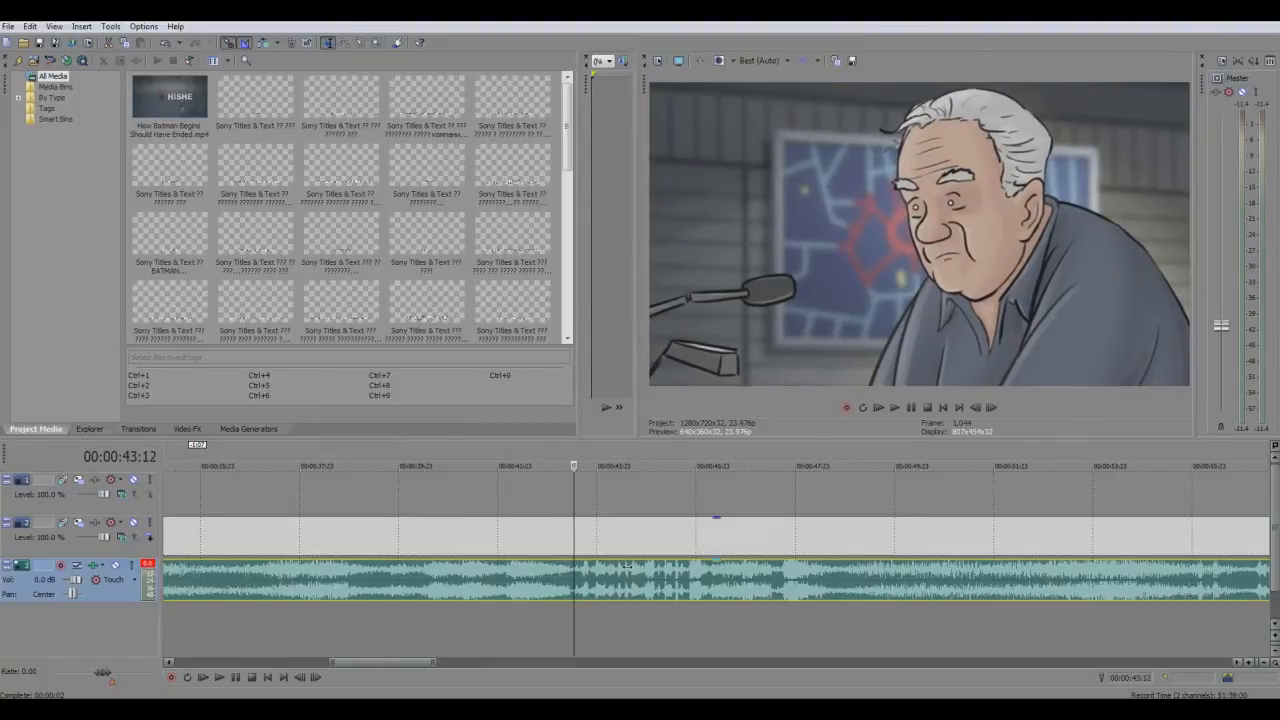
Delete the empty upper video track and add a new empty video track above the movie track
{"action": "left_click", "coordinate": [95, 505]}
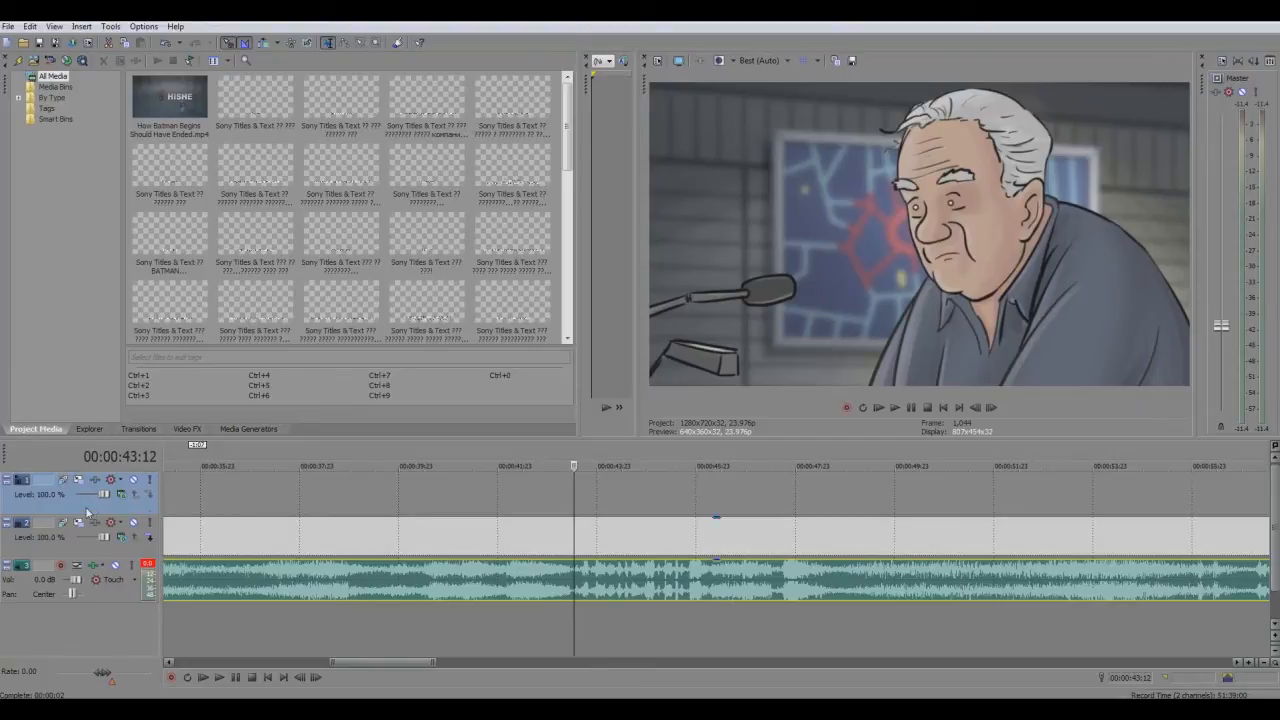
{"action": "key", "text": "Delete"}
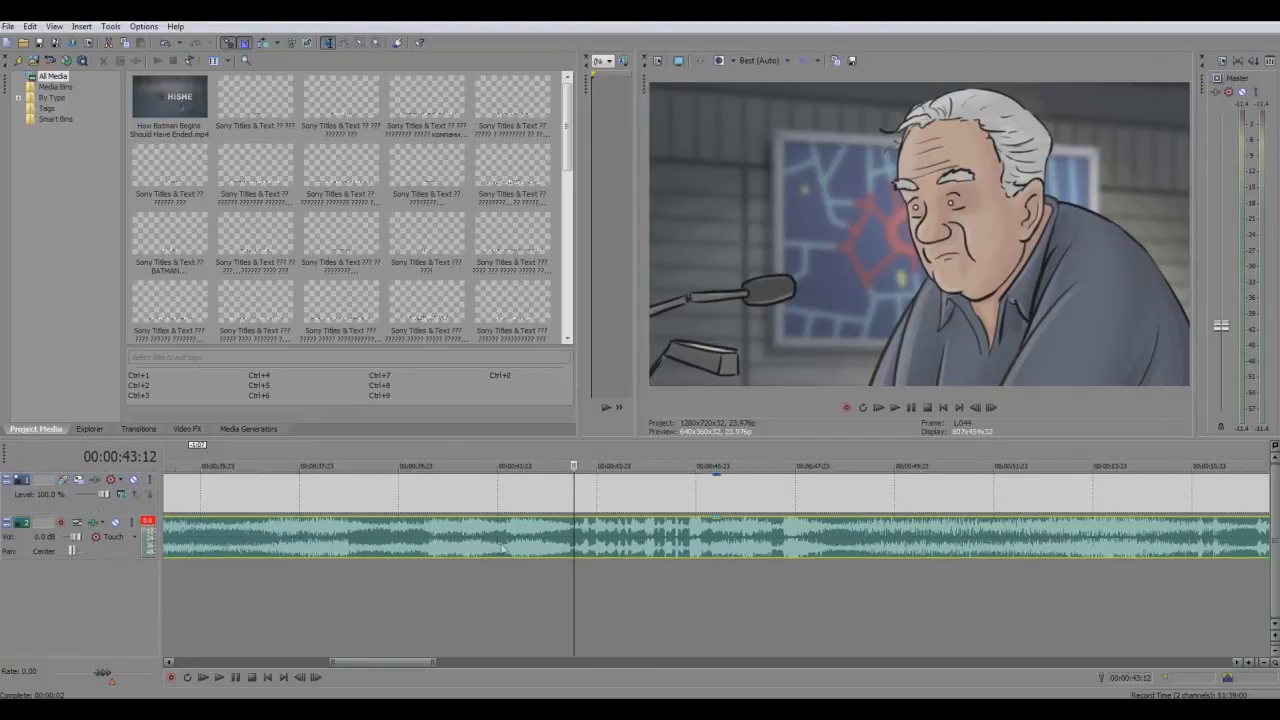
{"action": "left_click", "coordinate": [92, 509]}
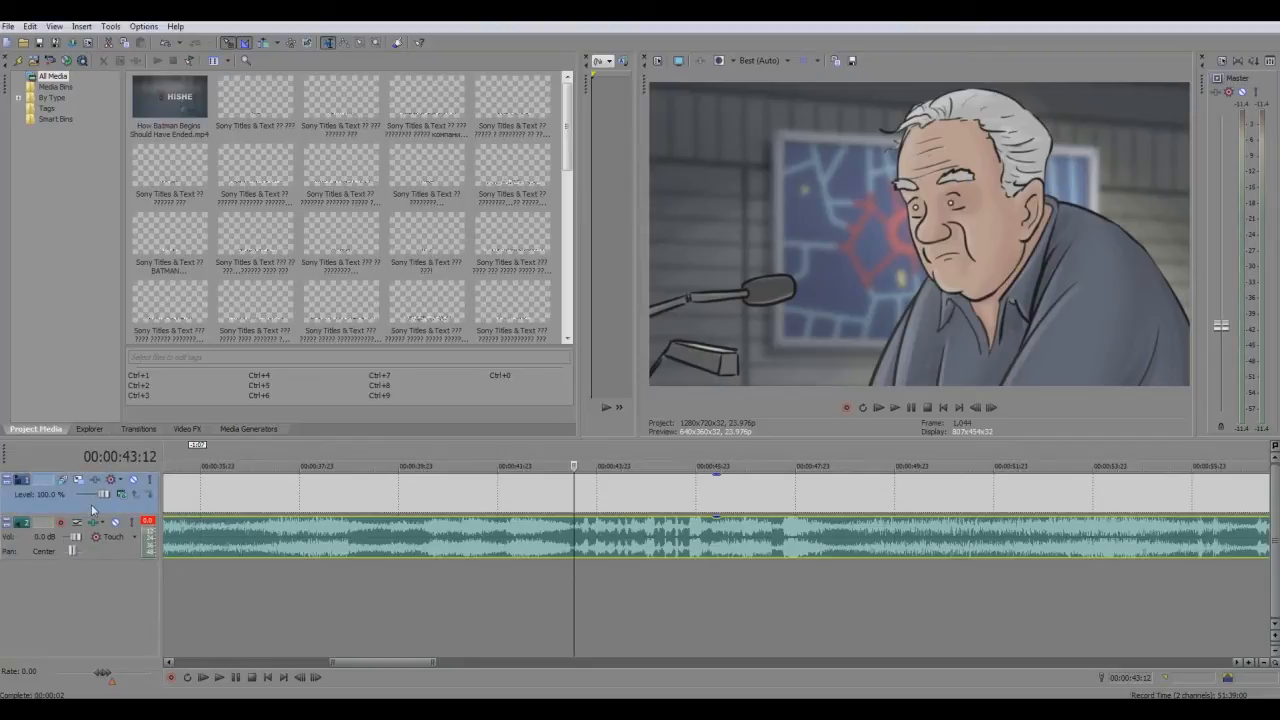
{"action": "right_click", "coordinate": [90, 505]}
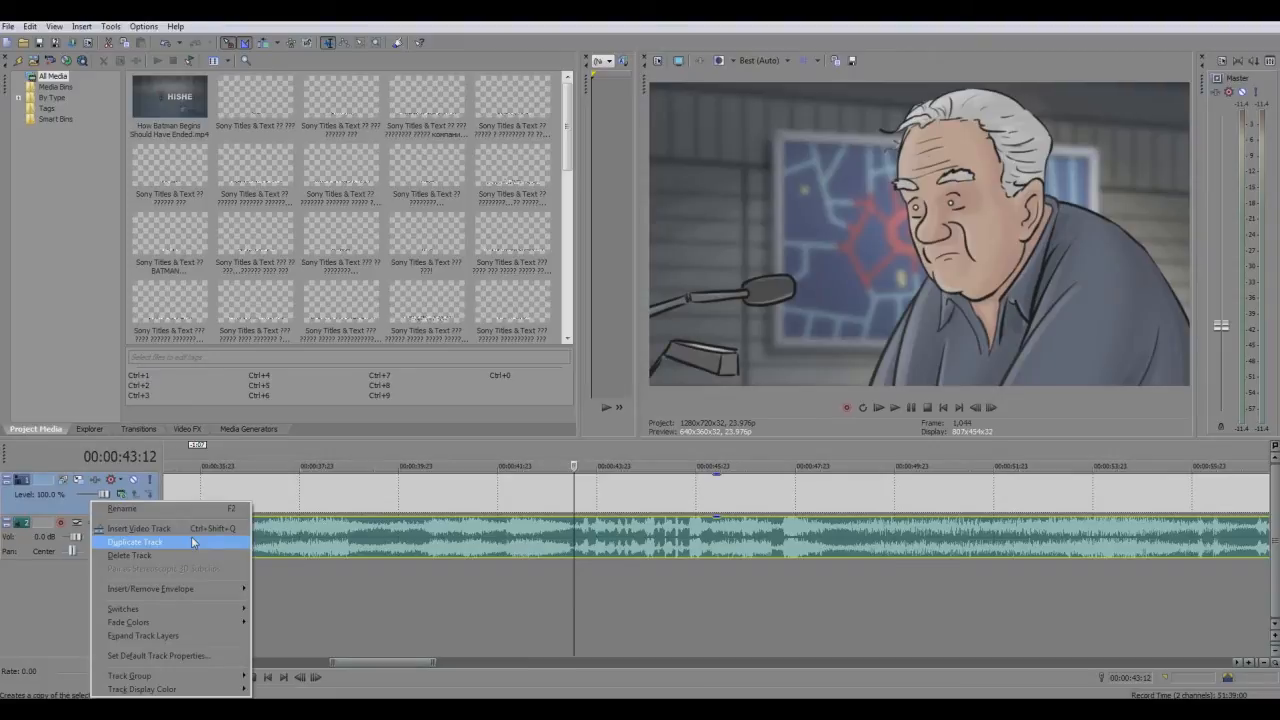
{"action": "left_click", "coordinate": [193, 542]}
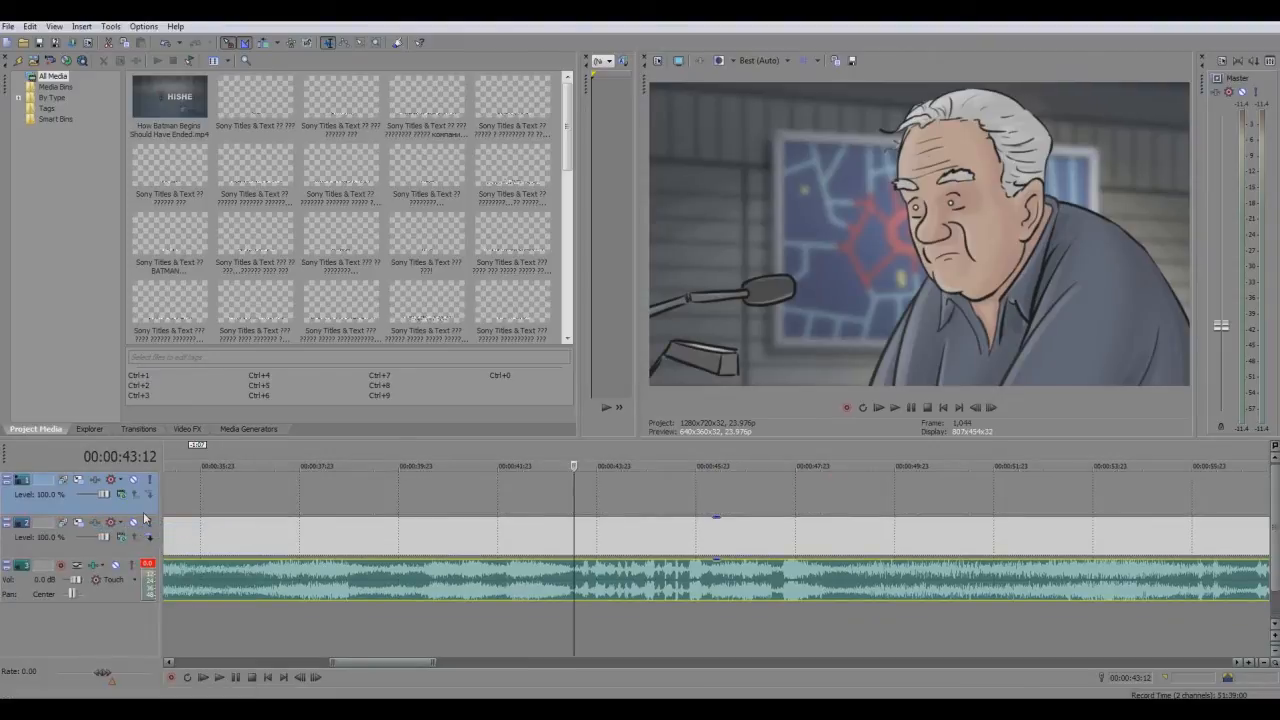
Delete the empty upper track, then duplicate the movie track and clear the movie event from the upper copy
{"action": "key", "text": "Delete"}
{"action": "right_click", "coordinate": [84, 511]}
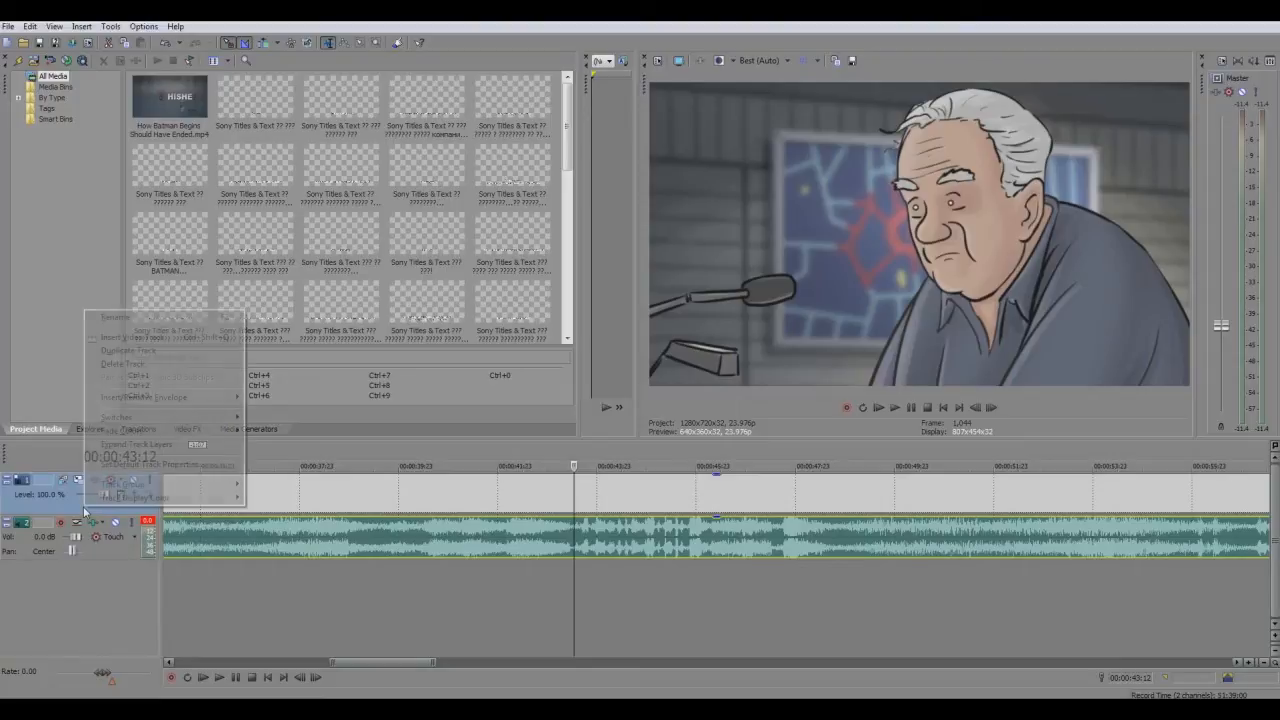
{"action": "left_click", "coordinate": [140, 352]}
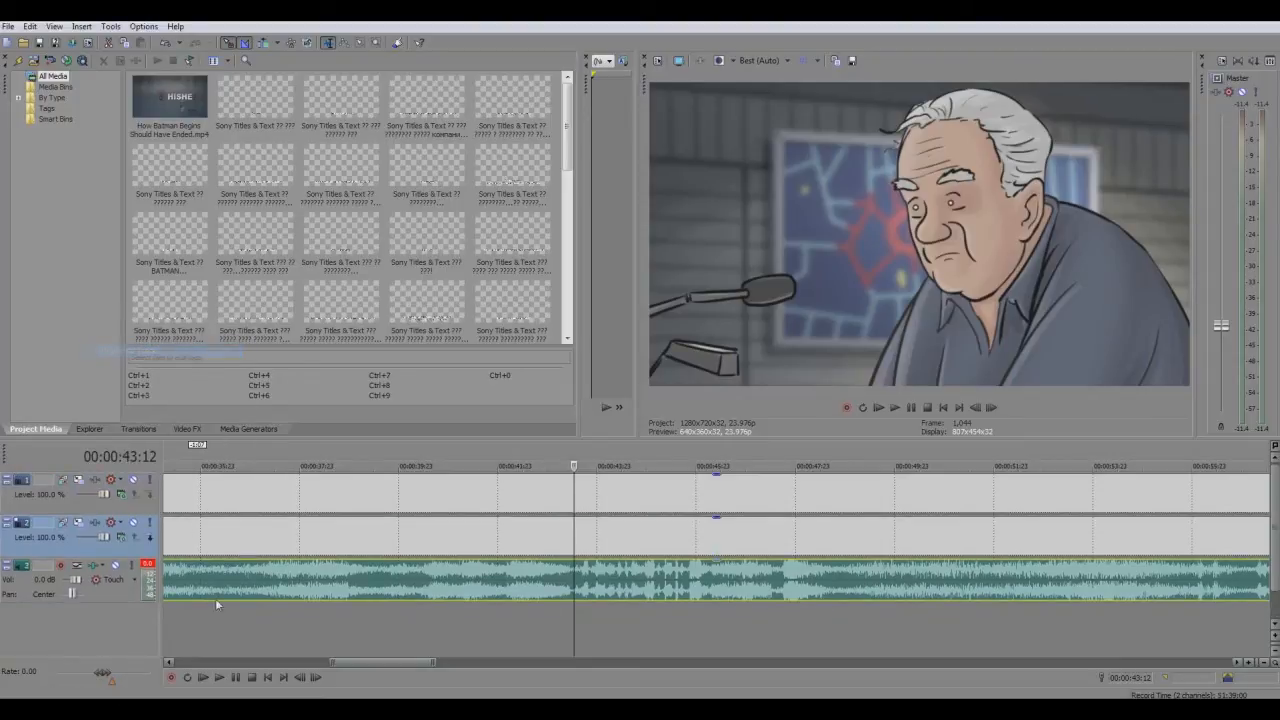
{"action": "left_click", "coordinate": [309, 505]}
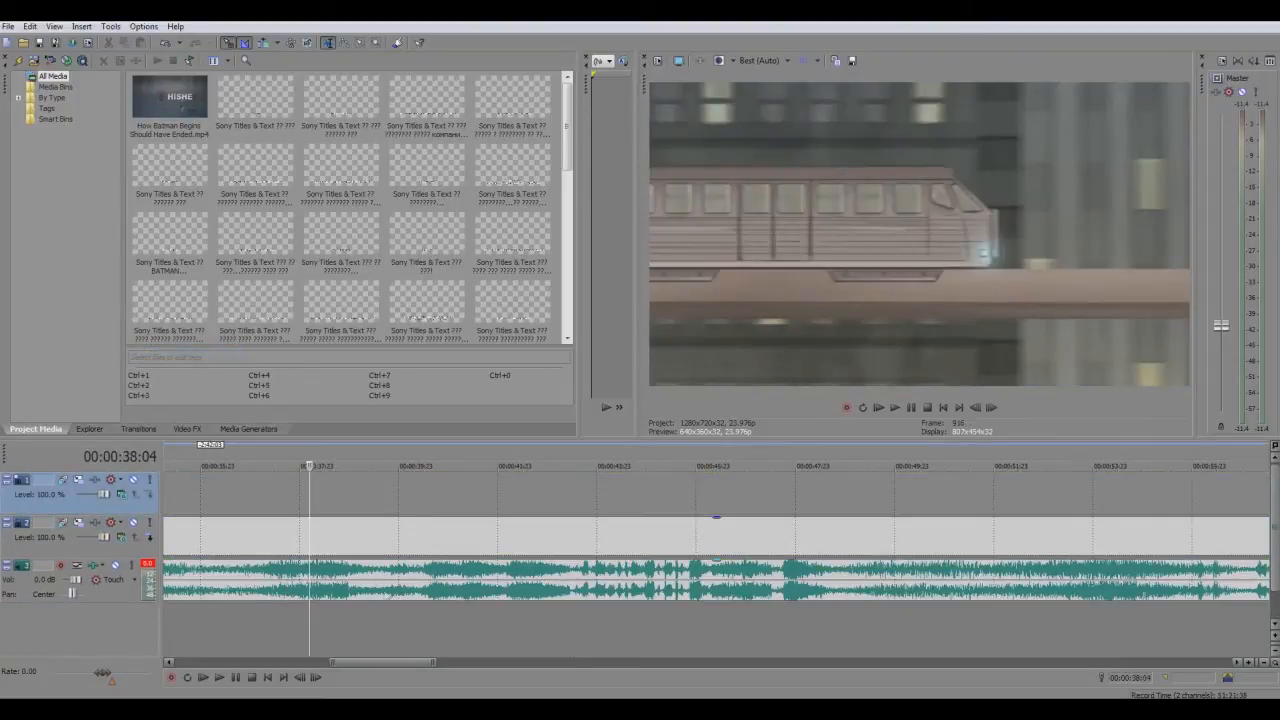
Position the playhead at 00:00:43:10, where the cut to the elderly man begins
{"action": "left_click", "coordinate": [581, 540]}
{"action": "key", "text": "Left"}
{"action": "key", "text": "Left"}
{"action": "key", "text": "Left"}
{"action": "key", "text": "Left"}
{"action": "key", "text": "Left"}
{"action": "key", "text": "Left"}
{"action": "key", "text": "Left"}
{"action": "key", "text": "Left"}
{"action": "key", "text": "Left"}
{"action": "key", "text": "Left"}
{"action": "key", "text": "Left"}
{"action": "key", "text": "Left"}
{"action": "key", "text": "Left"}
{"action": "key", "text": "Right"}
{"action": "key", "text": "Right"}
{"action": "key", "text": "Right"}
{"action": "key", "text": "Right"}
{"action": "key", "text": "Right"}
{"action": "key", "text": "Right"}
{"action": "key", "text": "Right"}
{"action": "key", "text": "Right"}
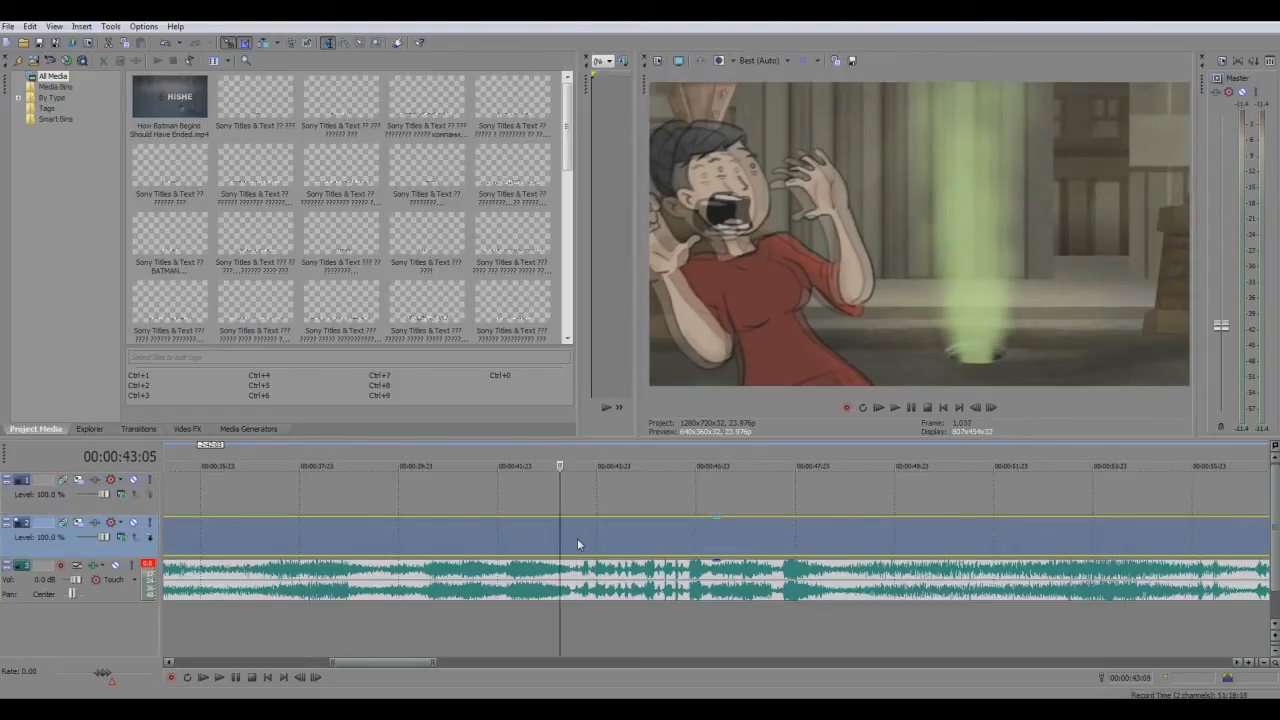
{"action": "key", "text": "Left"}
{"action": "key", "text": "Right"}
Insert a text media event on the empty upper video track at the playhead
{"action": "left_click", "coordinate": [560, 506]}
{"action": "right_click", "coordinate": [559, 505]}
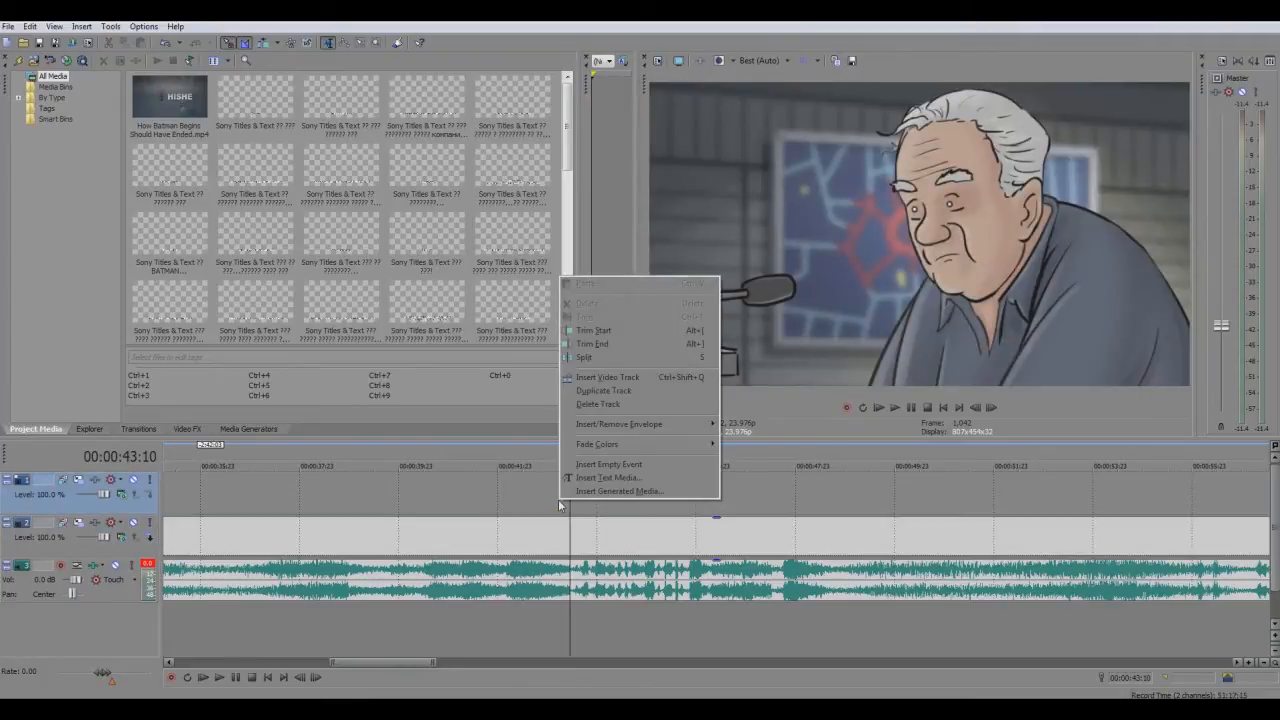
{"action": "left_click", "coordinate": [617, 479]}
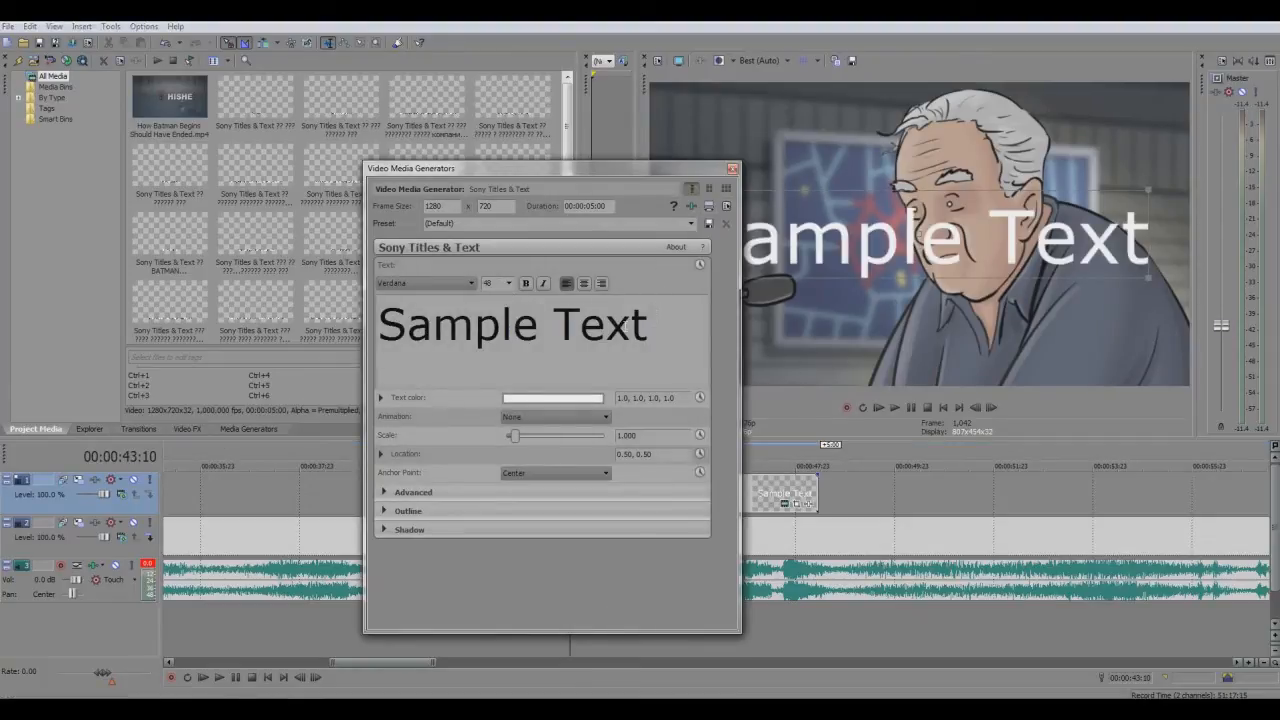
Set the sample text's font size to 12 and move it to the lower middle of the frame, at about 0.53, 0.09
{"action": "left_click_drag", "start_coordinate": [652, 325], "coordinate": [192, 319]}
{"action": "left_click", "coordinate": [509, 284]}
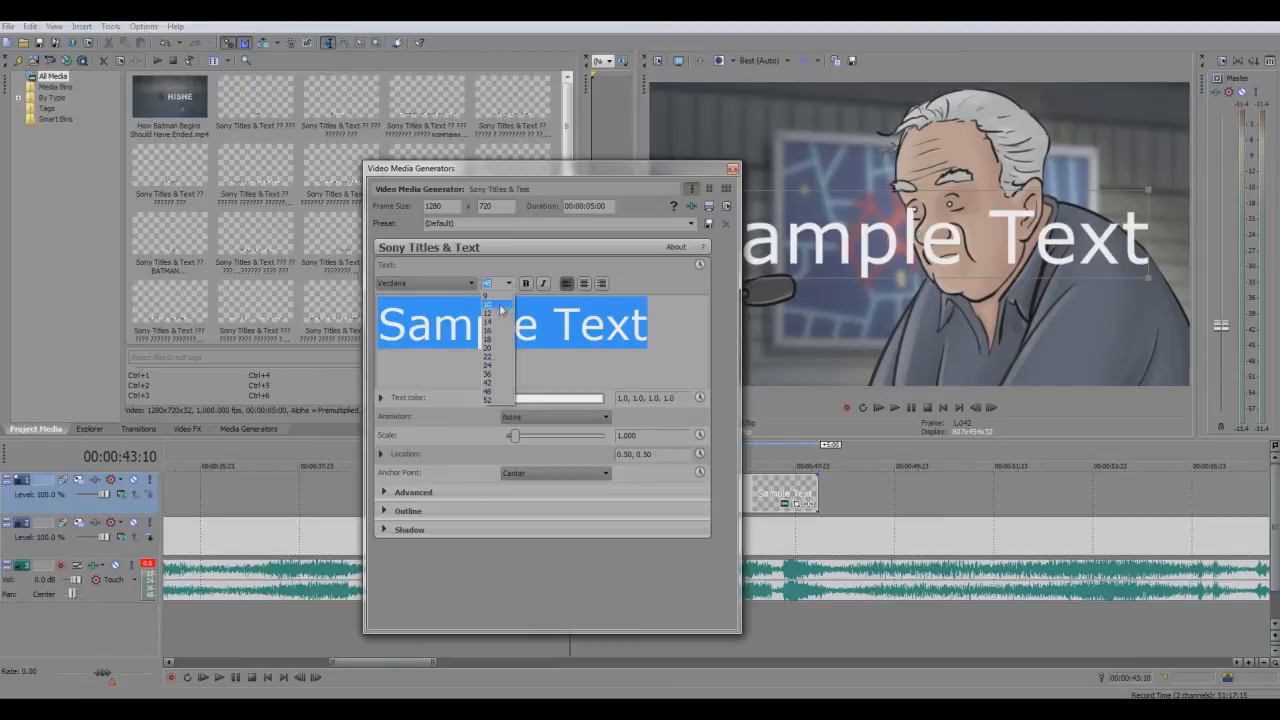
{"action": "left_click", "coordinate": [501, 311]}
{"action": "left_click_drag", "start_coordinate": [903, 237], "coordinate": [918, 365]}
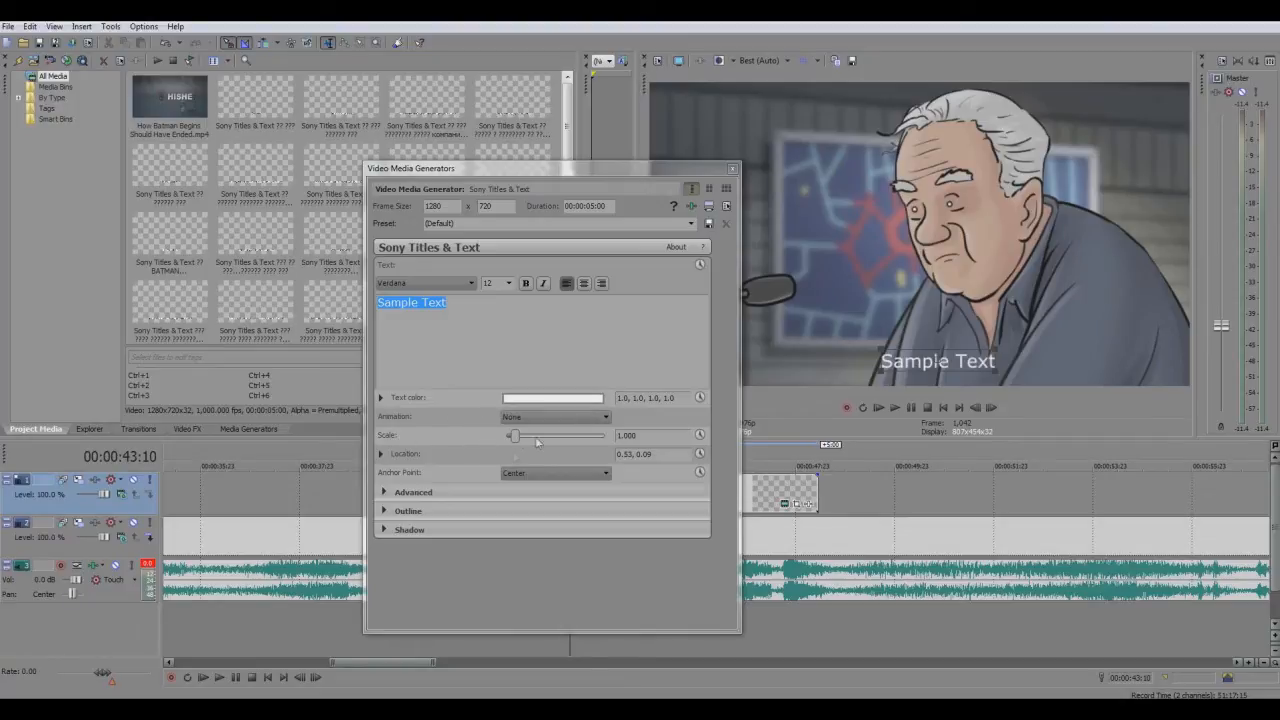
Set the title's outline color to fully opaque black (0.0, 0.0, 0.0, 1.0)
{"action": "left_click", "coordinate": [385, 511]}
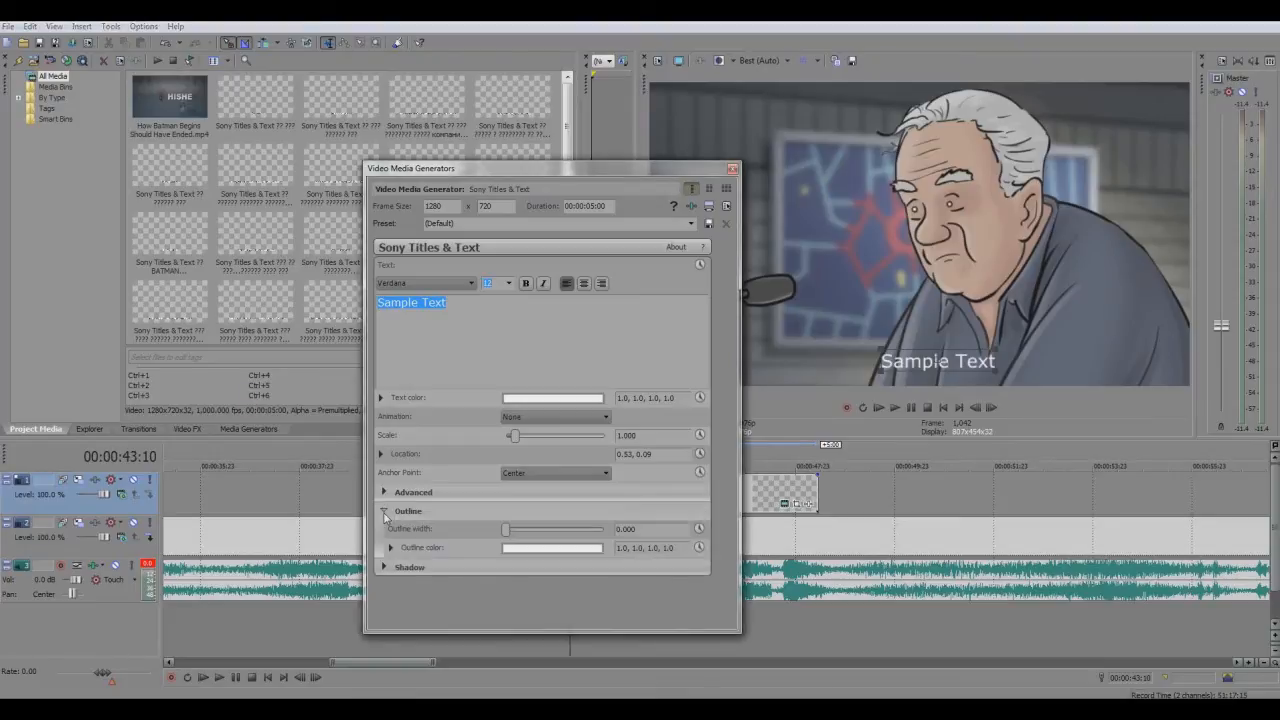
{"action": "left_click", "coordinate": [522, 549]}
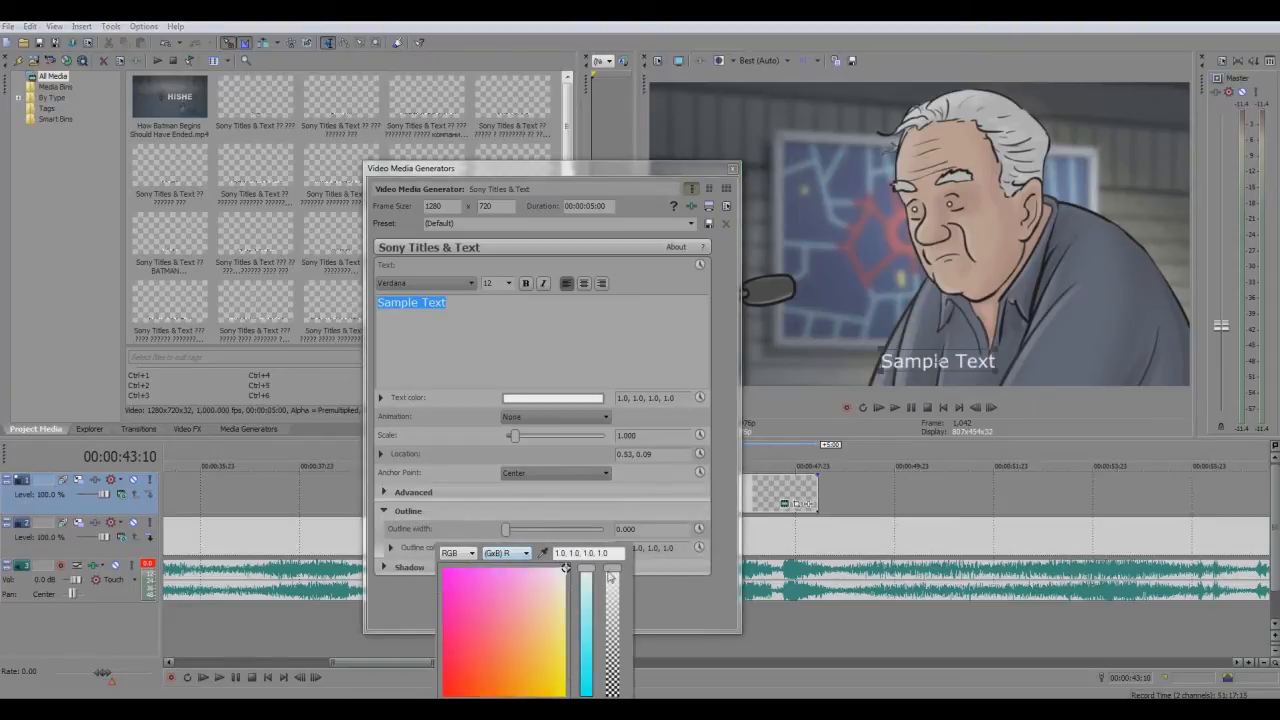
{"action": "left_click_drag", "start_coordinate": [612, 623], "coordinate": [612, 698]}
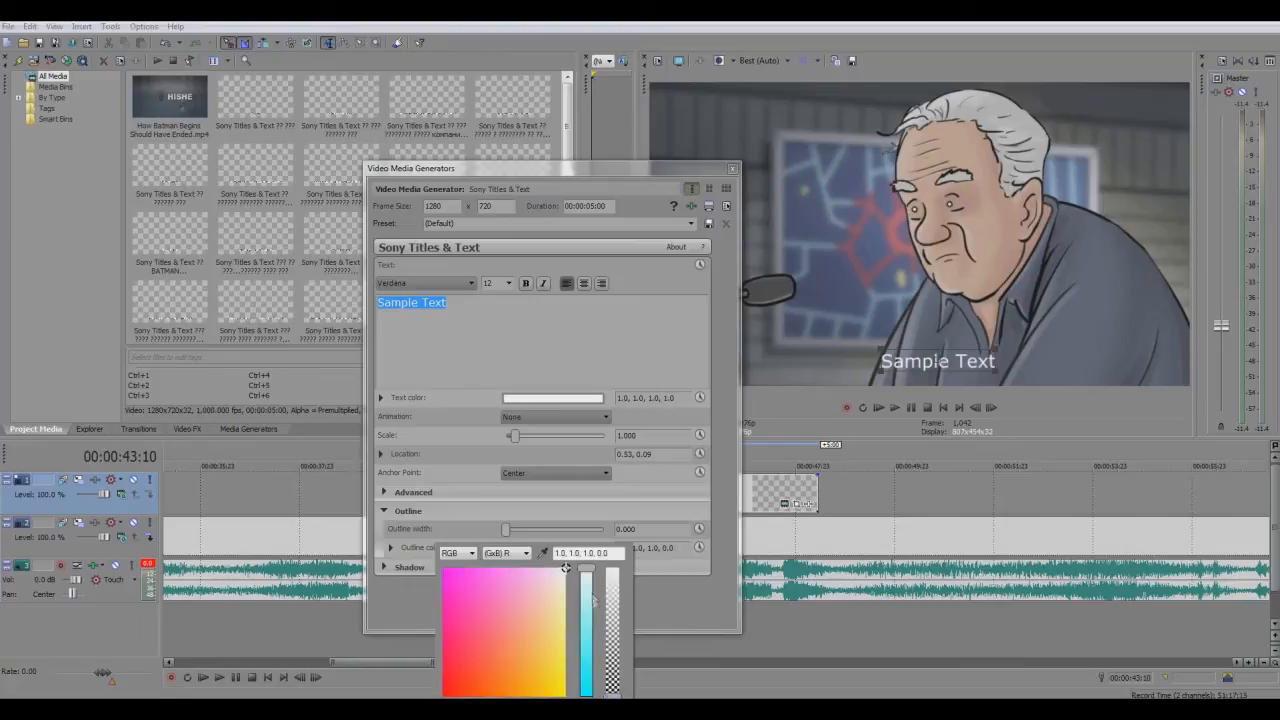
{"action": "left_click_drag", "start_coordinate": [612, 688], "coordinate": [612, 568]}
{"action": "left_click", "coordinate": [588, 658]}
{"action": "left_click_drag", "start_coordinate": [591, 666], "coordinate": [588, 696]}
{"action": "left_click", "coordinate": [449, 686]}
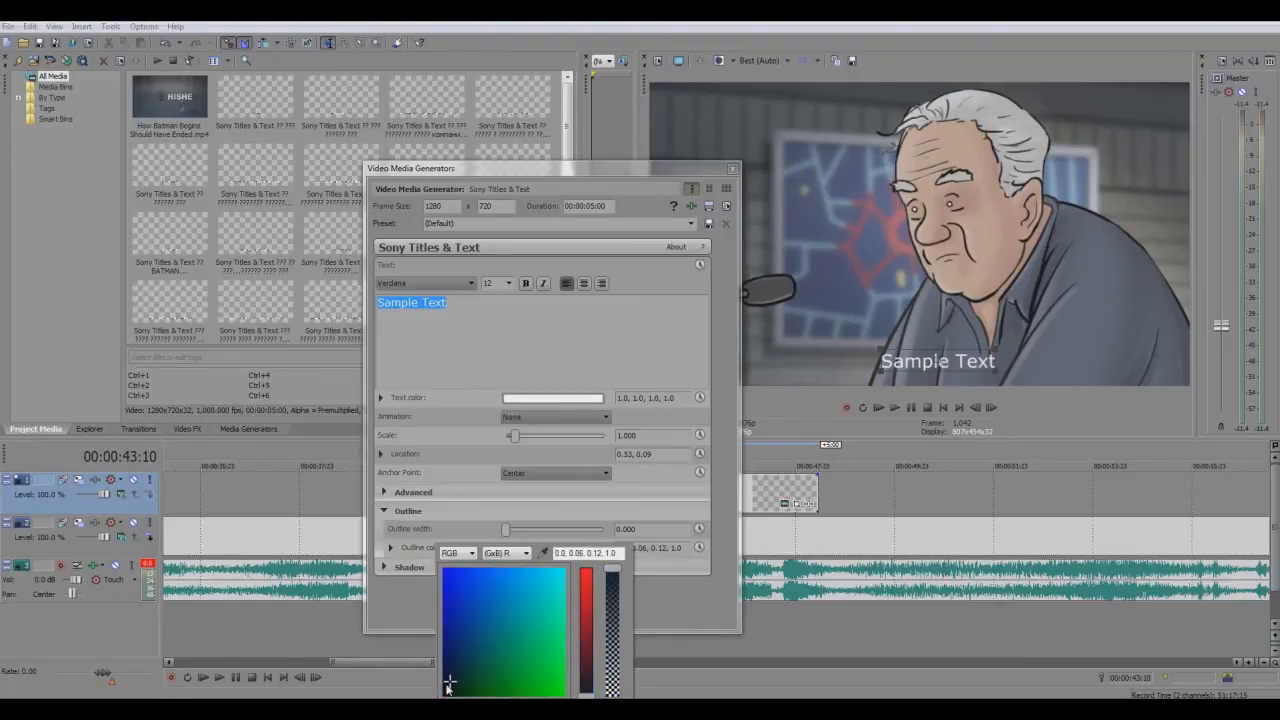
{"action": "left_click_drag", "start_coordinate": [449, 686], "coordinate": [443, 695]}
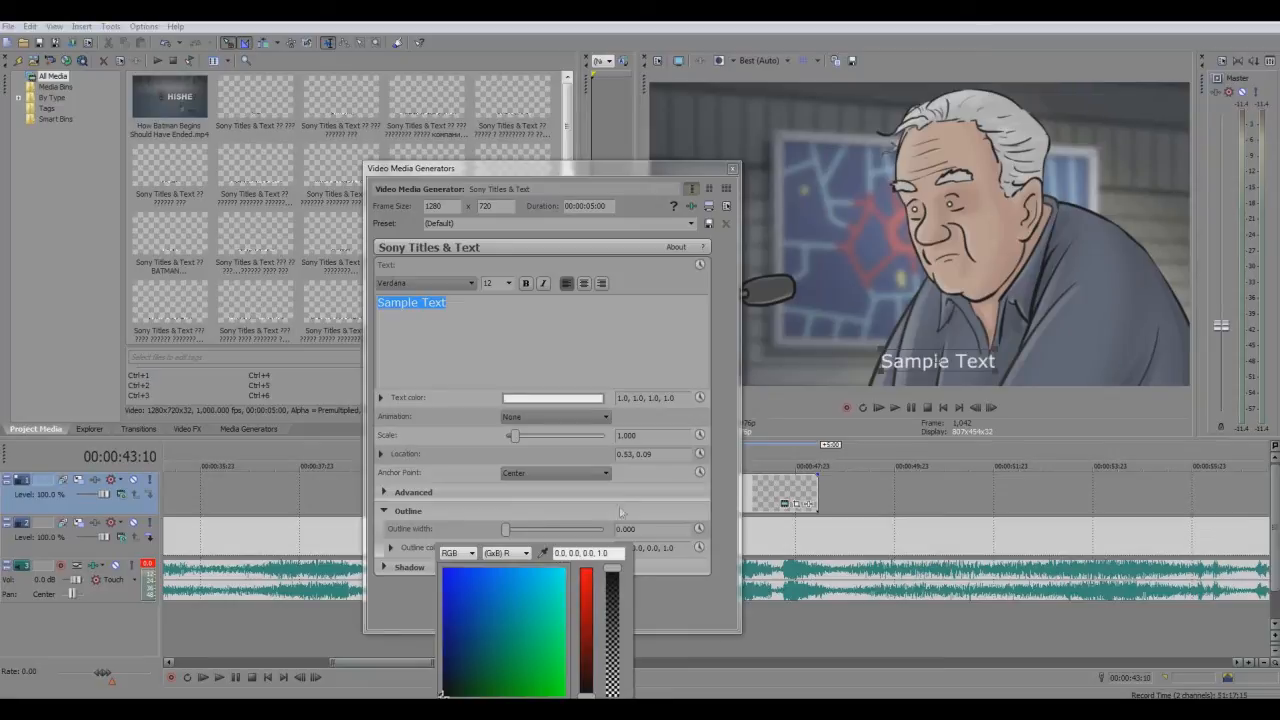
{"action": "left_click", "coordinate": [614, 491]}
Make the title text bold and set its outline width to about 6.667
{"action": "left_click_drag", "start_coordinate": [507, 529], "coordinate": [546, 536]}
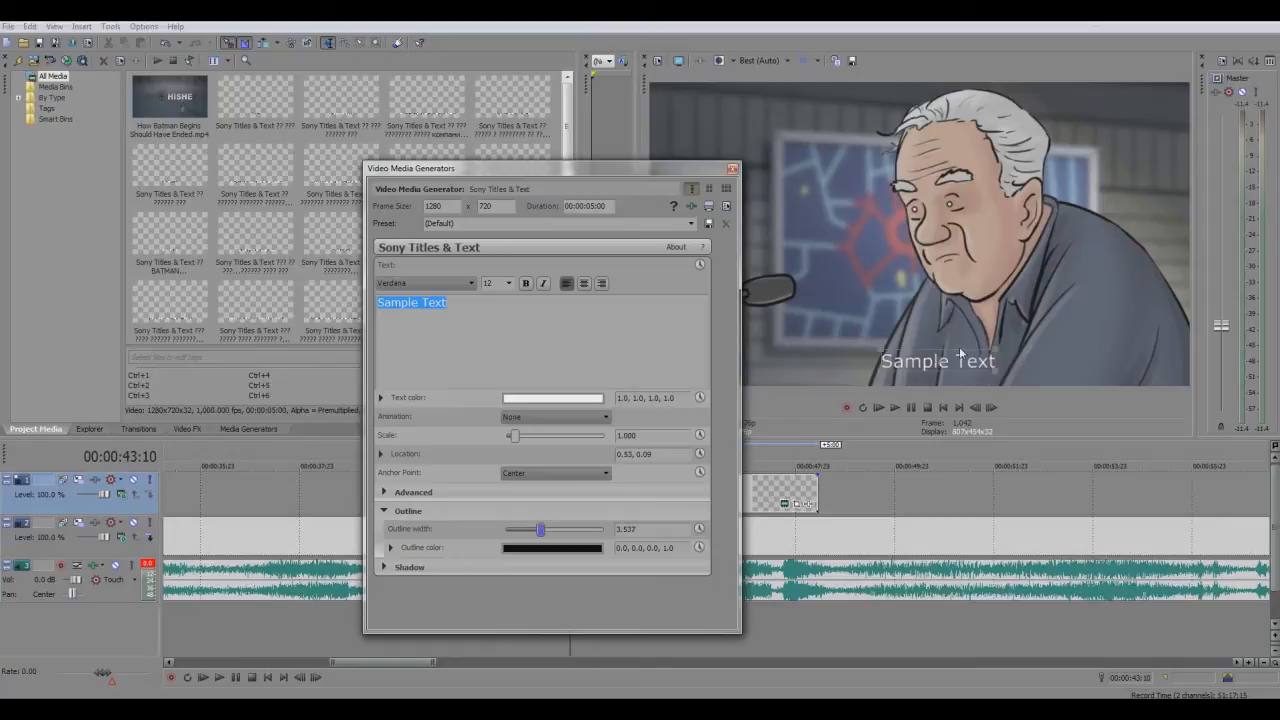
{"action": "left_click", "coordinate": [526, 284]}
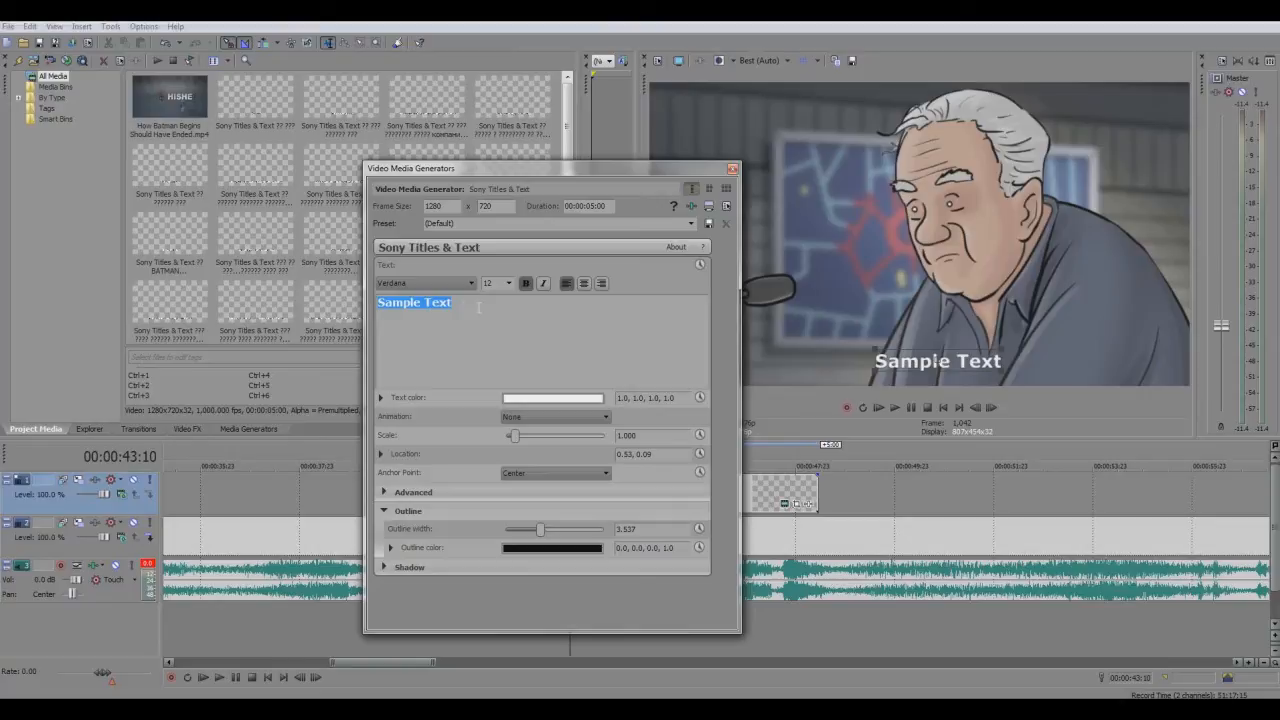
{"action": "left_click_drag", "start_coordinate": [541, 531], "coordinate": [571, 532]}
{"action": "left_click", "coordinate": [463, 313]}
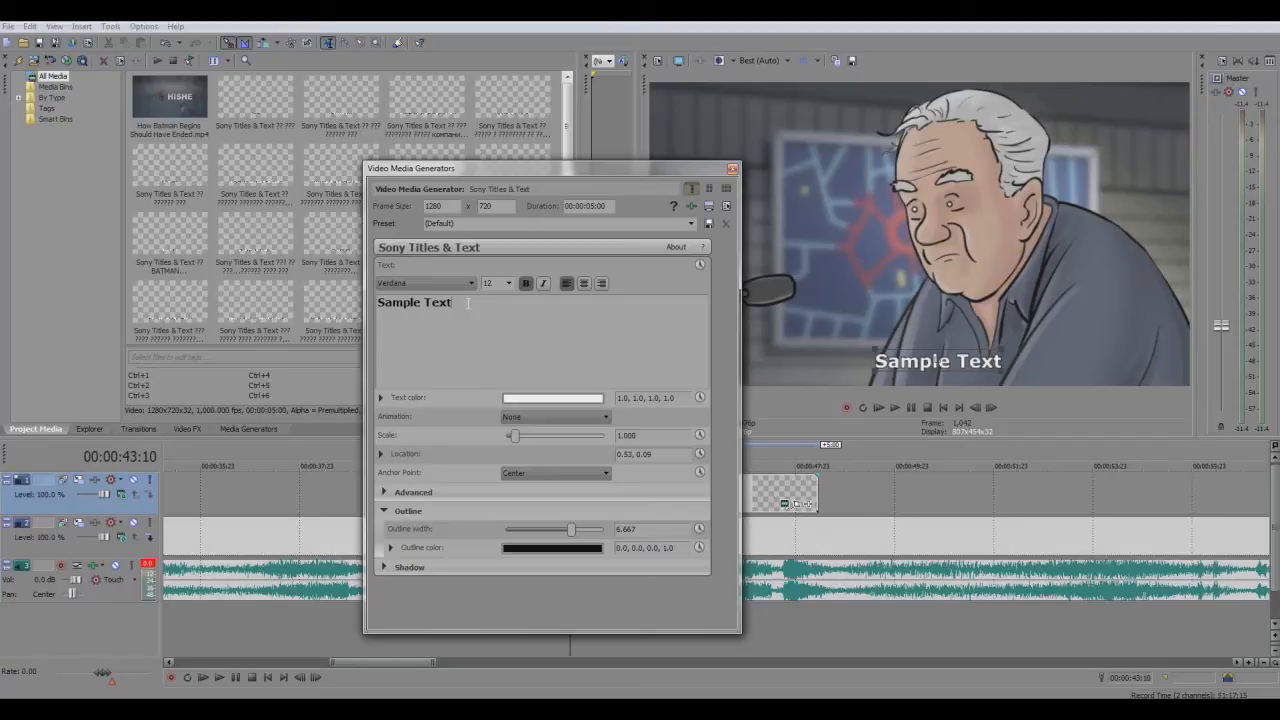
{"action": "key", "text": "ctrl+a"}
{"action": "left_click", "coordinate": [383, 303]}
{"action": "left_click_drag", "start_coordinate": [452, 303], "coordinate": [382, 303]}
{"action": "left_click", "coordinate": [382, 303]}
{"action": "key", "text": "ctrl+a"}
{"action": "left_click", "coordinate": [474, 307]}
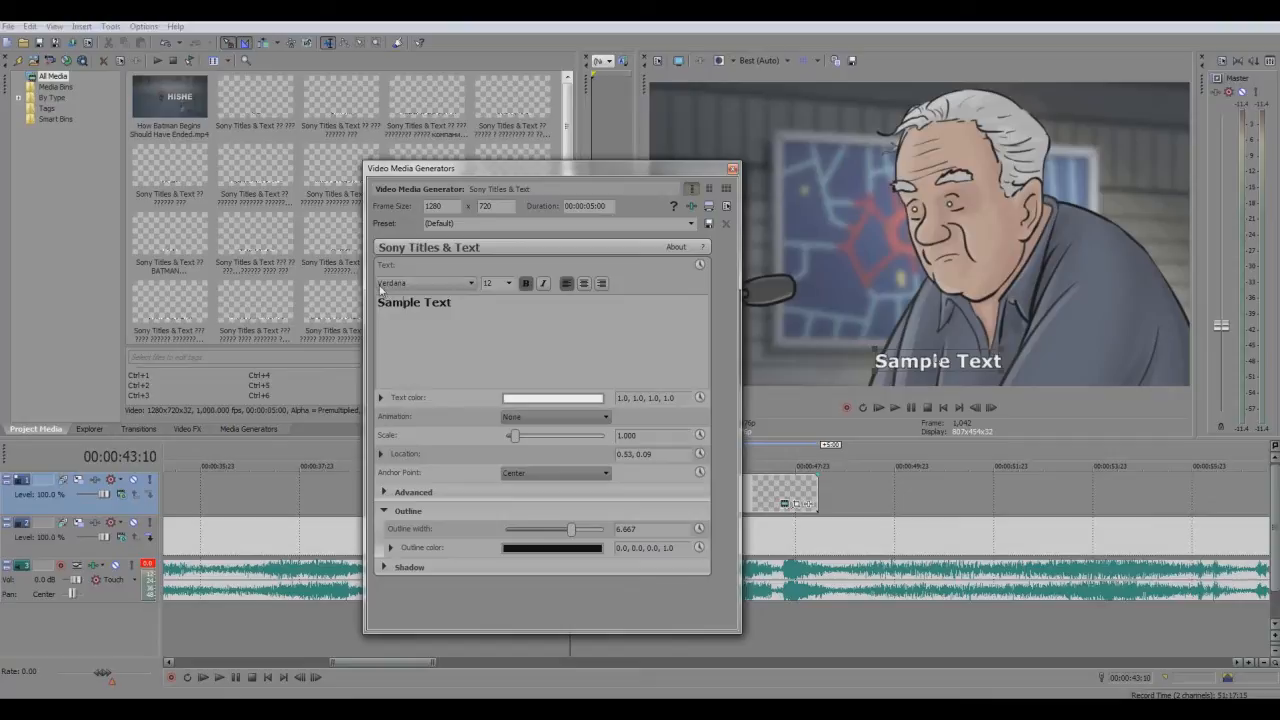
{"action": "left_click", "coordinate": [418, 289]}
{"action": "left_click", "coordinate": [418, 287]}
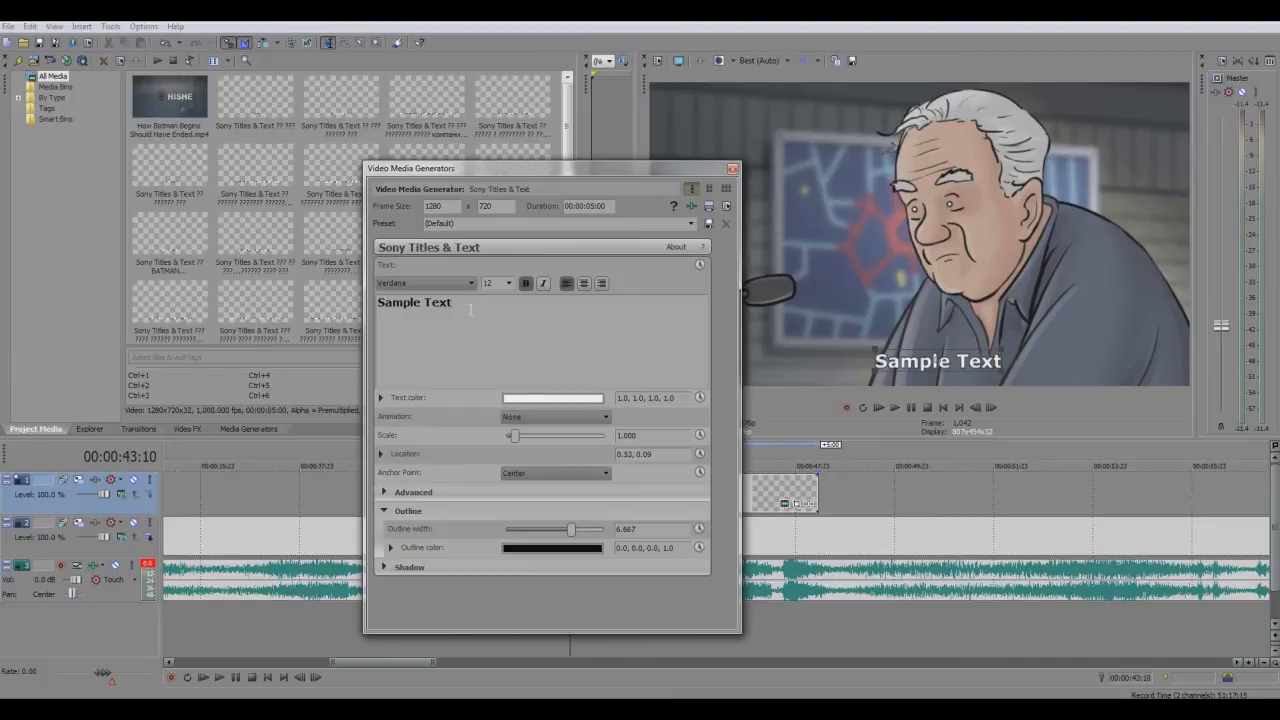
Replace the sample text with the first subtitle line "Хэрвээ энэ галт тэрэг төвд ирэх юм бол"
{"action": "left_click_drag", "start_coordinate": [470, 309], "coordinate": [376, 309]}
{"action": "left_click", "coordinate": [429, 305]}
{"action": "key", "text": "ctrl+a"}
{"action": "left_click_drag", "start_coordinate": [453, 323], "coordinate": [343, 315]}
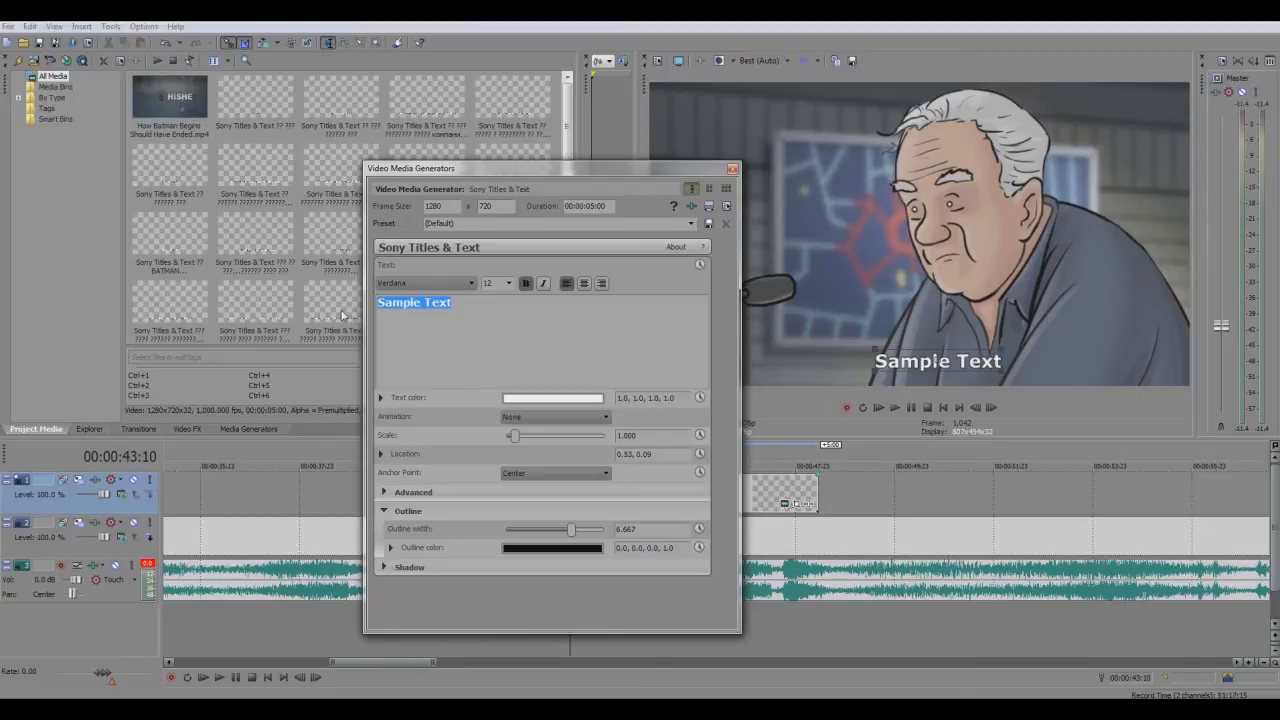
{"action": "type", "text": "Хэр"}
{"action": "type", "text": "ээ энэ галт тэрэг"}
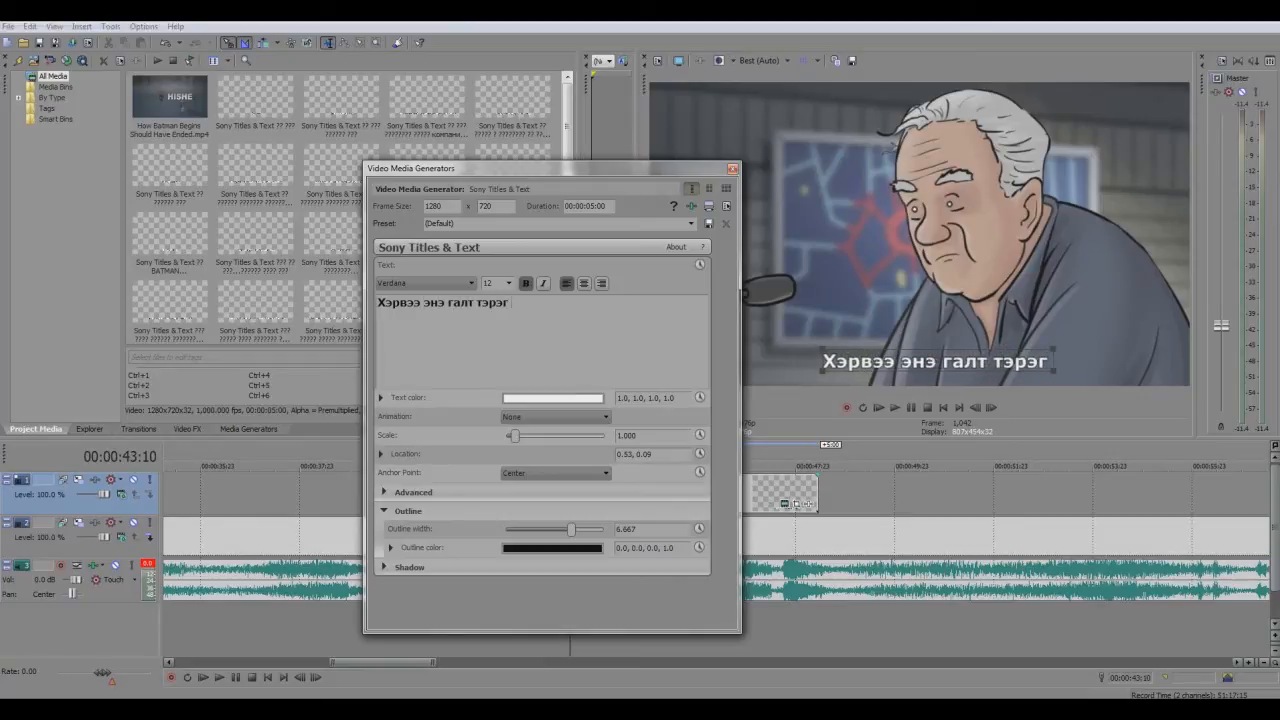
{"action": "type", "text": " төвд ирэх"}
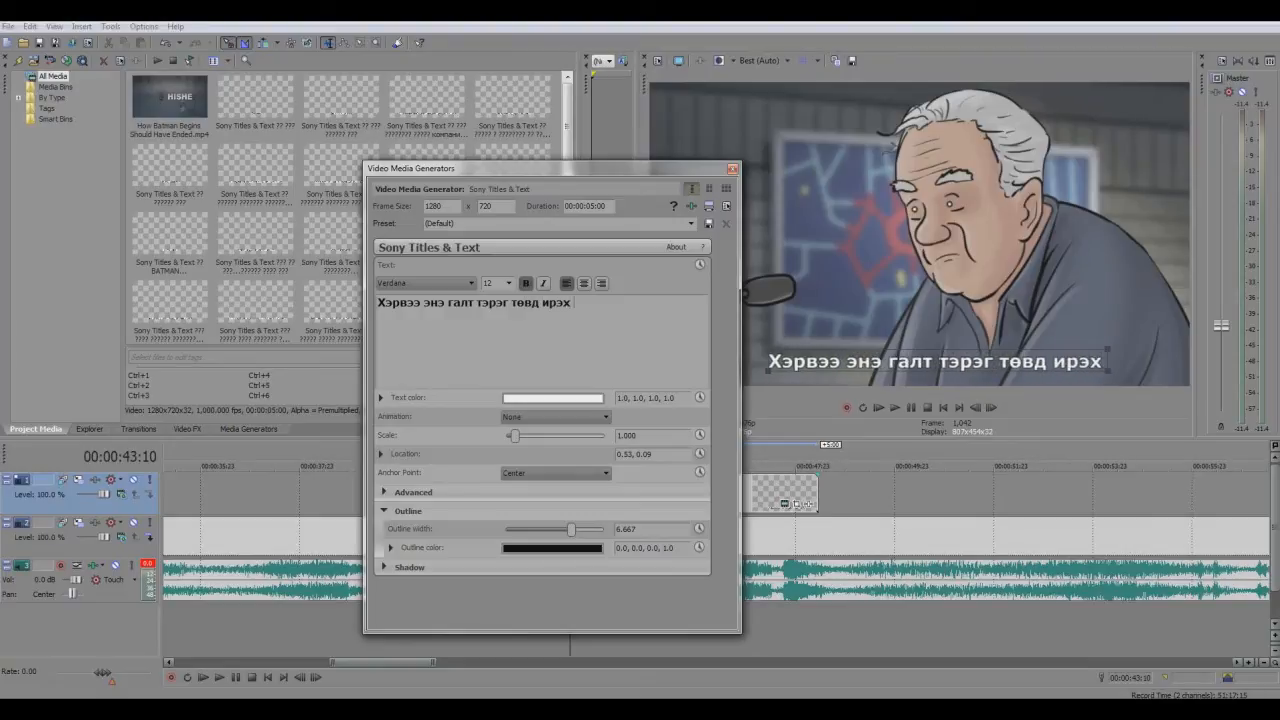
{"action": "type", "text": " ю"}
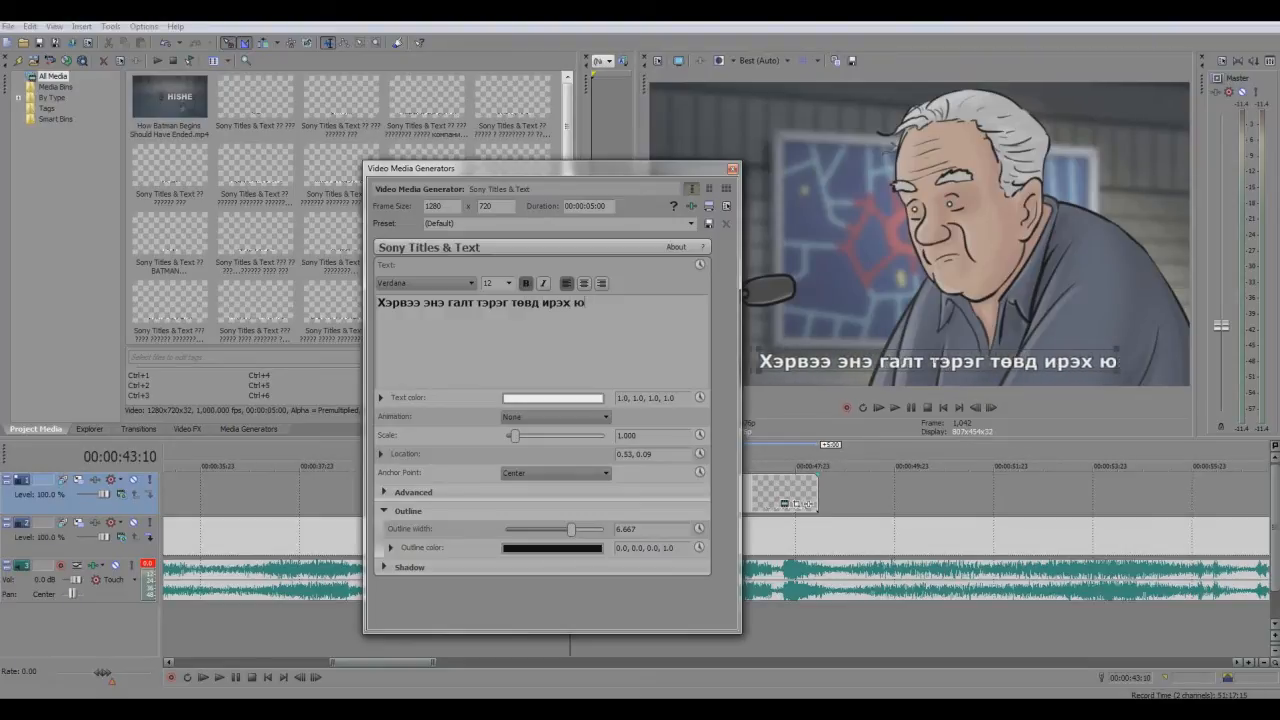
{"action": "type", "text": "м бол би"}
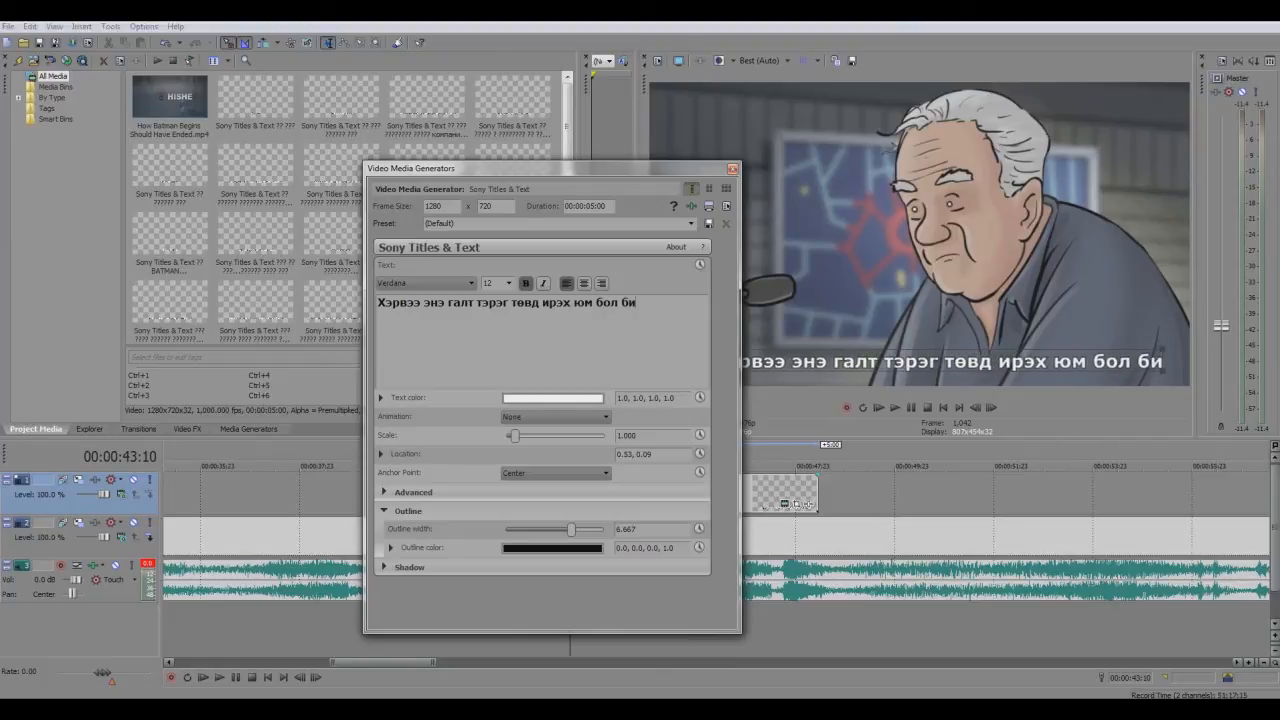
{"action": "key", "text": "BackSpace"}
{"action": "key", "text": "BackSpace"}
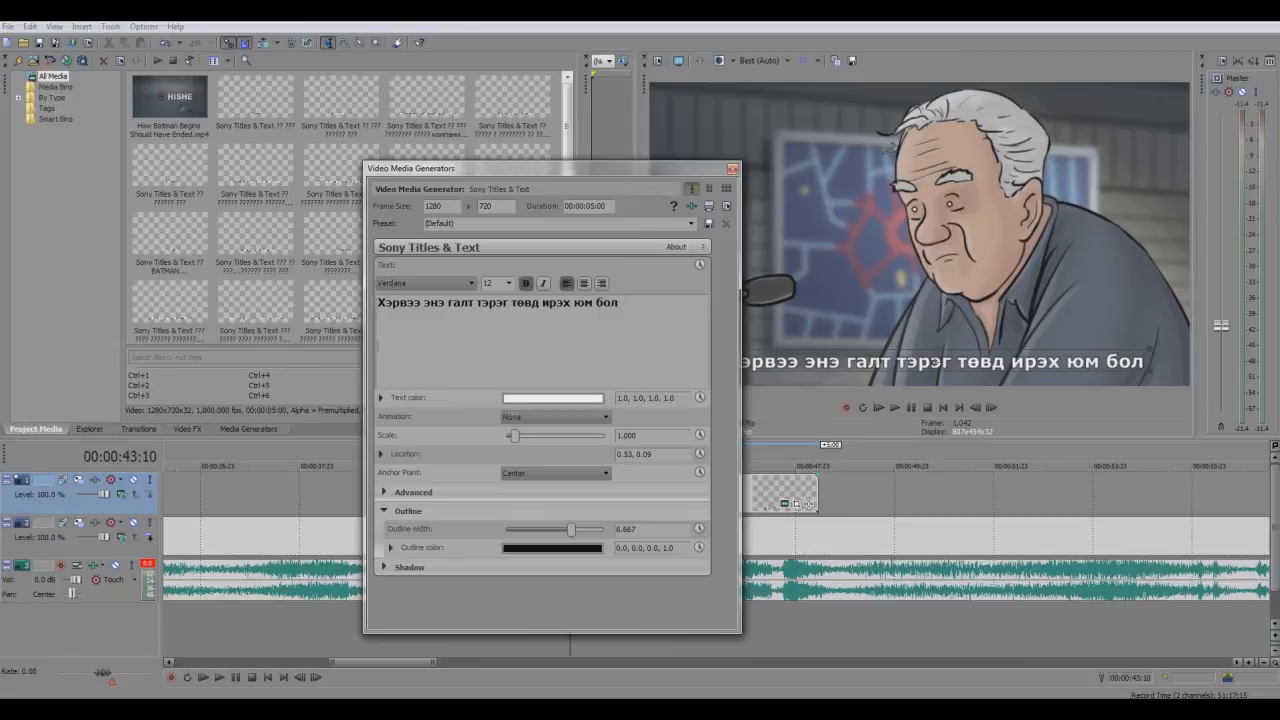
Add a second subtitle line reading "бид бүгд дэлбэрэх болно."
{"action": "key", "text": "Return"}
{"action": "type", "text": "бид"}
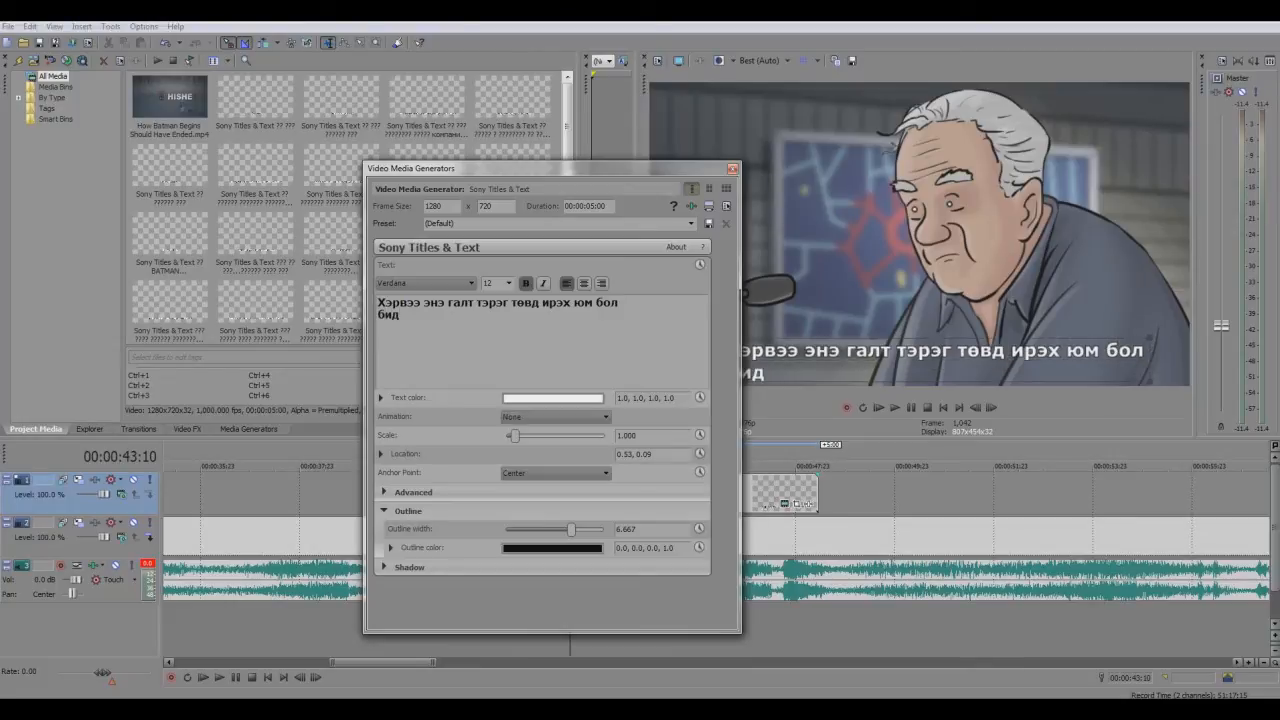
{"action": "type", "text": " бүгд дэлбэрэх болно"}
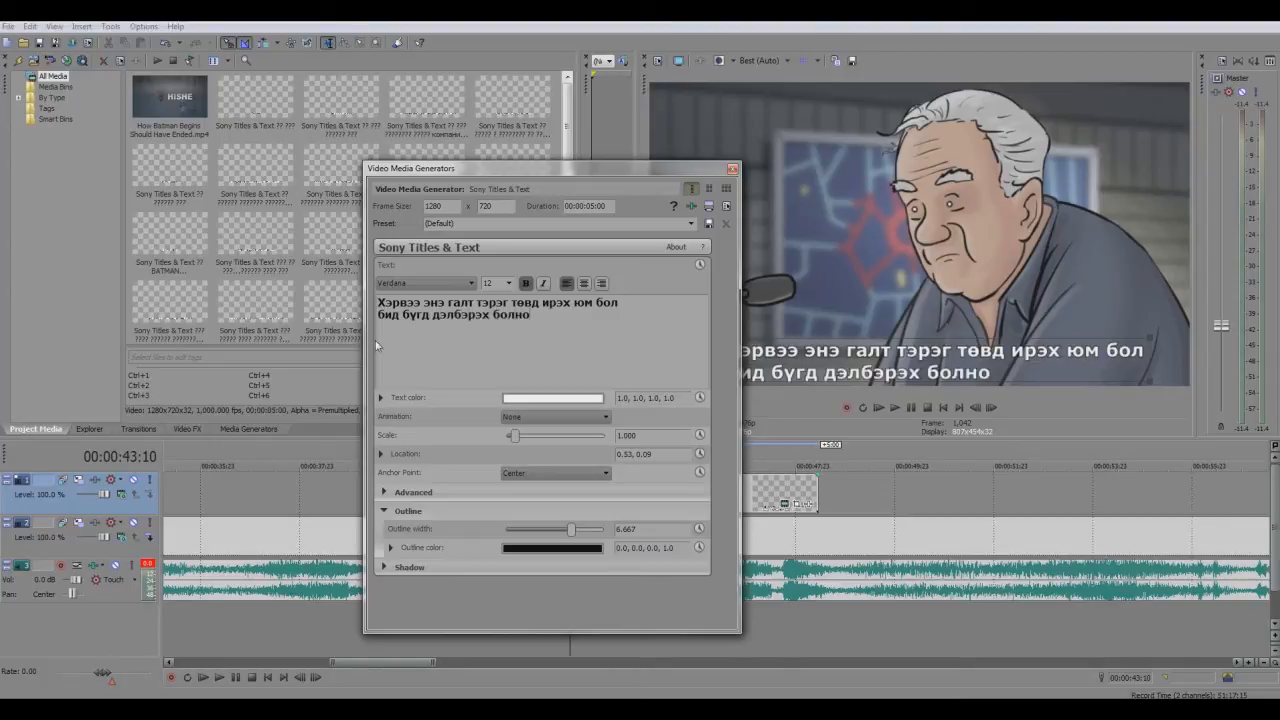
Center-align both subtitle lines, reduce the text scale to about 0.639 and close the title's settings
{"action": "key", "text": "ctrl+a"}
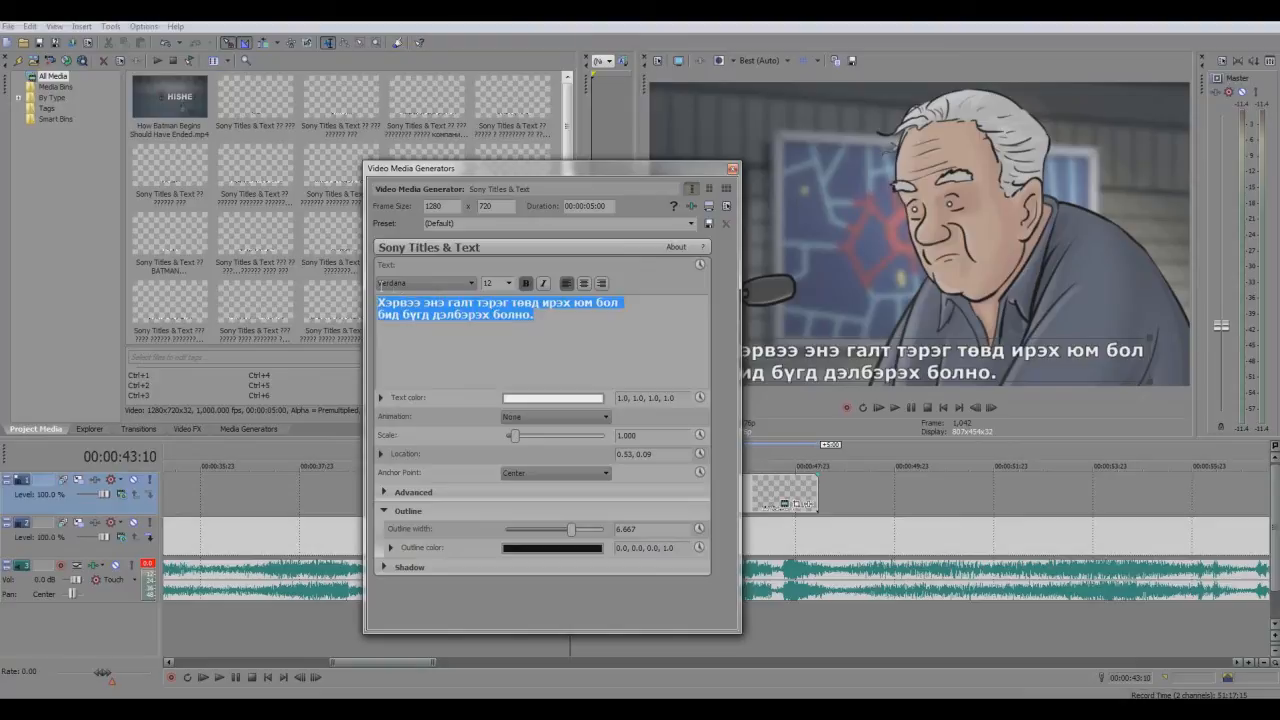
{"action": "left_click", "coordinate": [584, 283]}
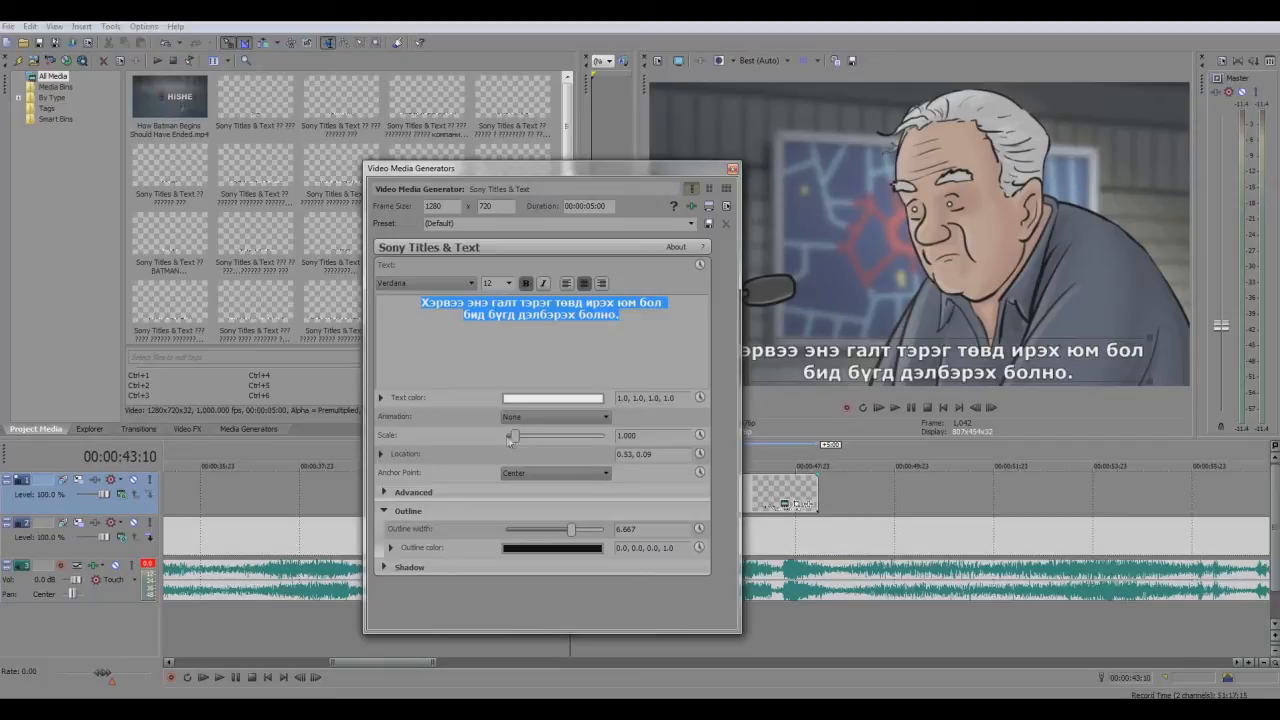
{"action": "left_click_drag", "start_coordinate": [514, 437], "coordinate": [511, 437]}
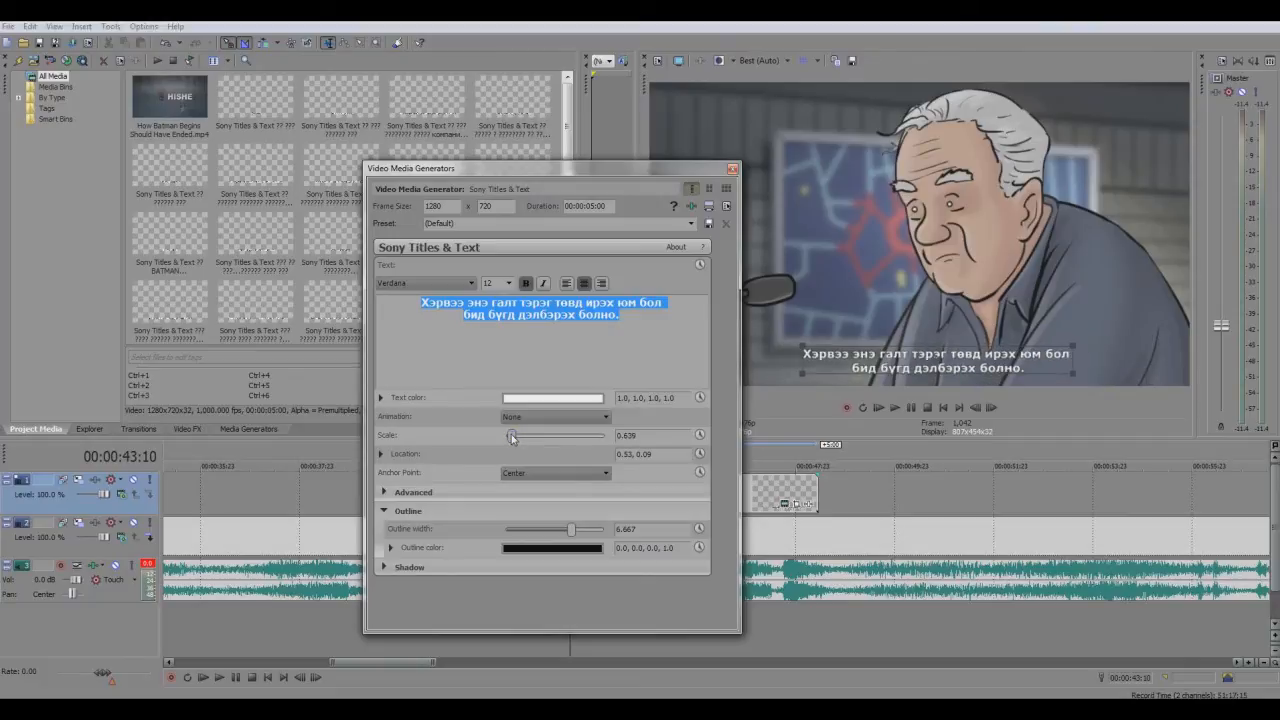
{"action": "left_click", "coordinate": [733, 170]}
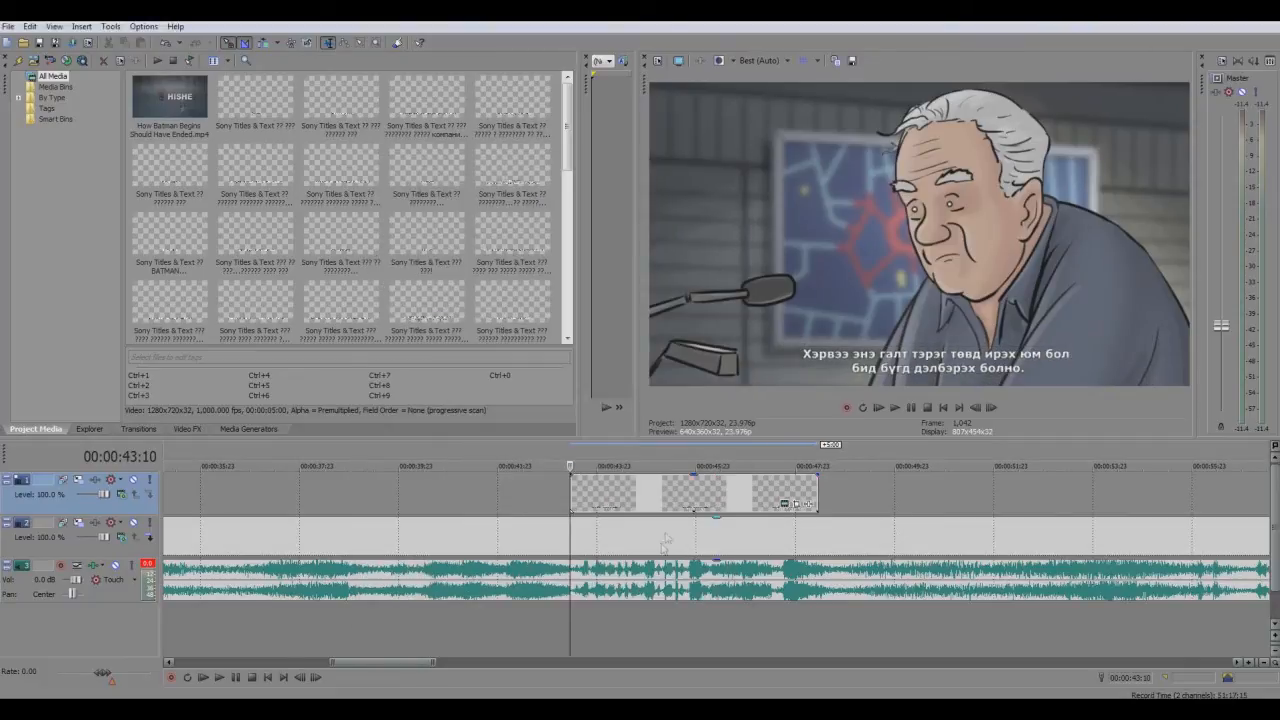
Play the clip to find where the spoken line ends and trim the subtitle event's end to 00:00:46:05
{"action": "left_click", "coordinate": [559, 492]}
{"action": "left_click", "coordinate": [913, 407]}
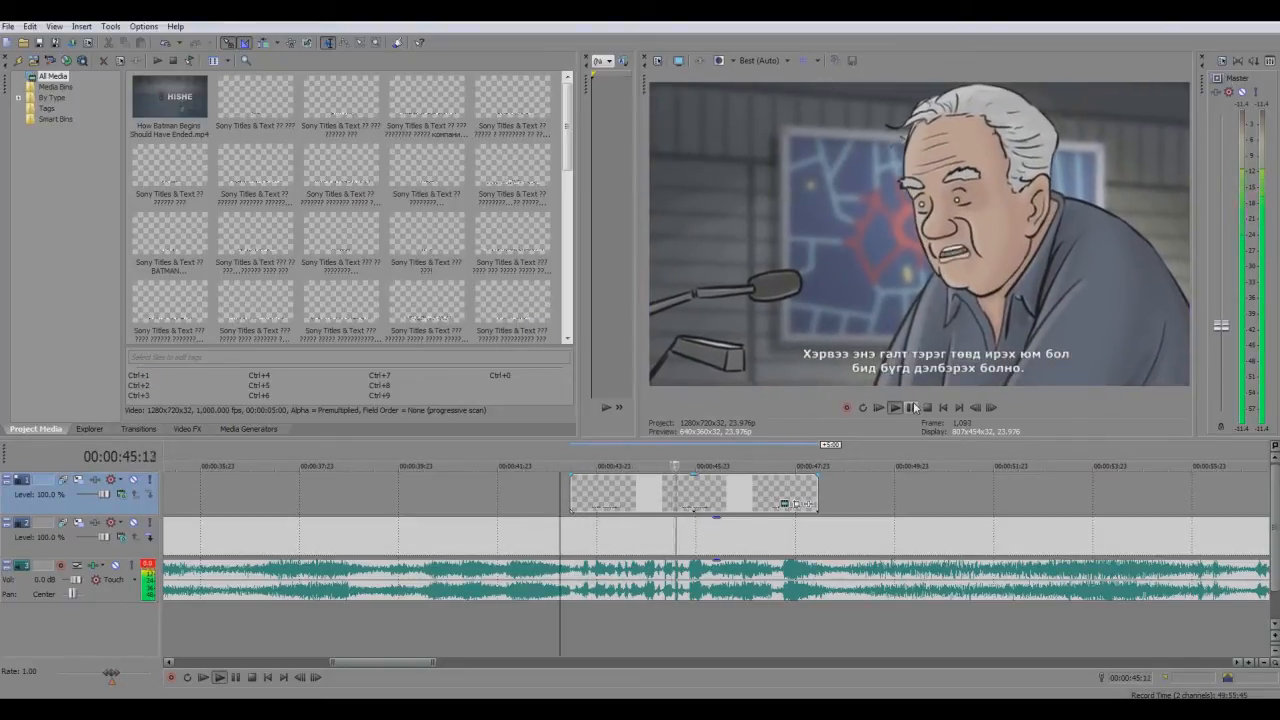
{"action": "left_click", "coordinate": [913, 407]}
{"action": "scroll", "coordinate": [840, 625], "scroll_direction": "up", "scroll_amount": 5}
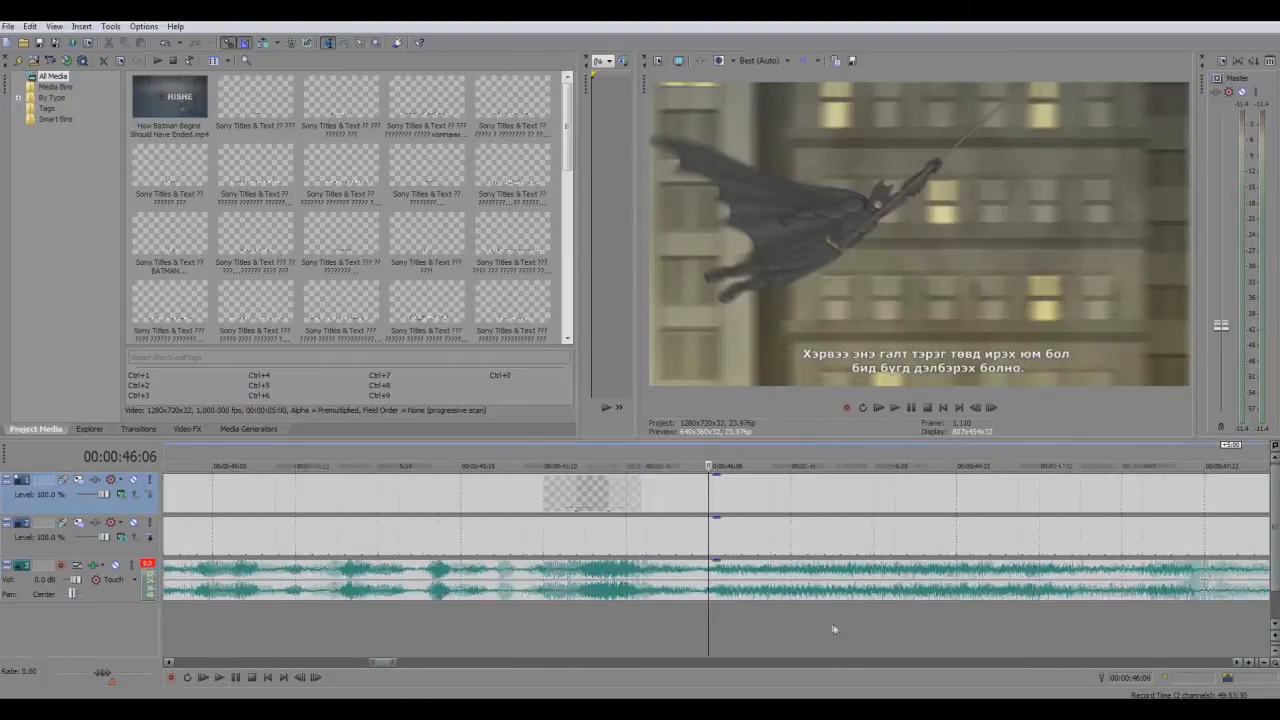
{"action": "scroll", "coordinate": [982, 632], "scroll_direction": "up", "scroll_amount": 2}
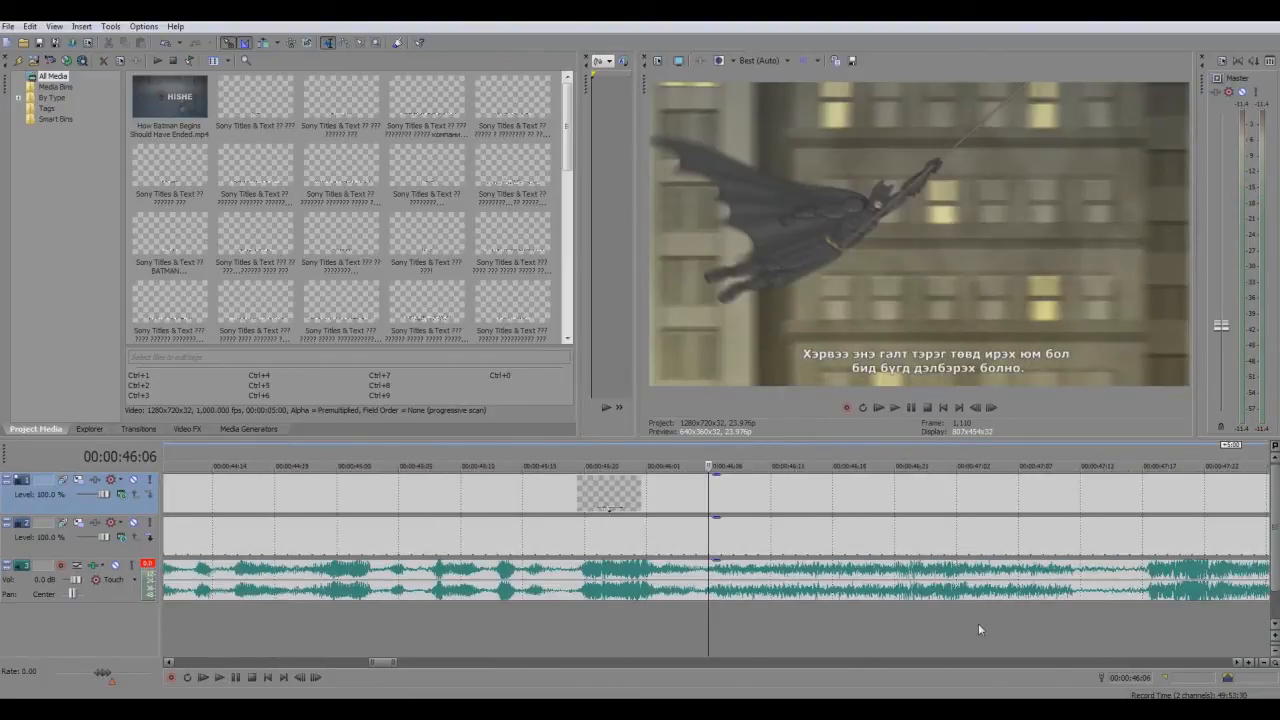
{"action": "key", "text": "Left"}
{"action": "scroll", "coordinate": [972, 612], "scroll_direction": "down", "scroll_amount": 1}
{"action": "scroll", "coordinate": [969, 607], "scroll_direction": "down", "scroll_amount": 1}
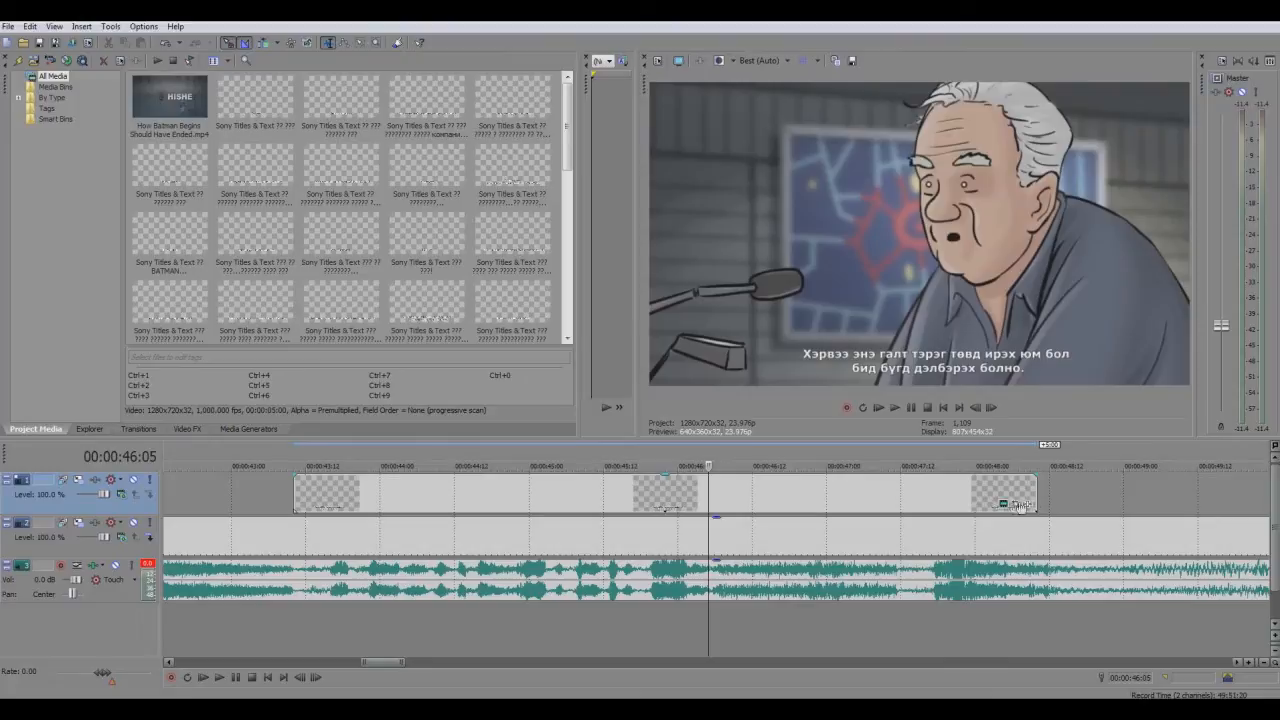
{"action": "left_click_drag", "start_coordinate": [1039, 500], "coordinate": [709, 512]}
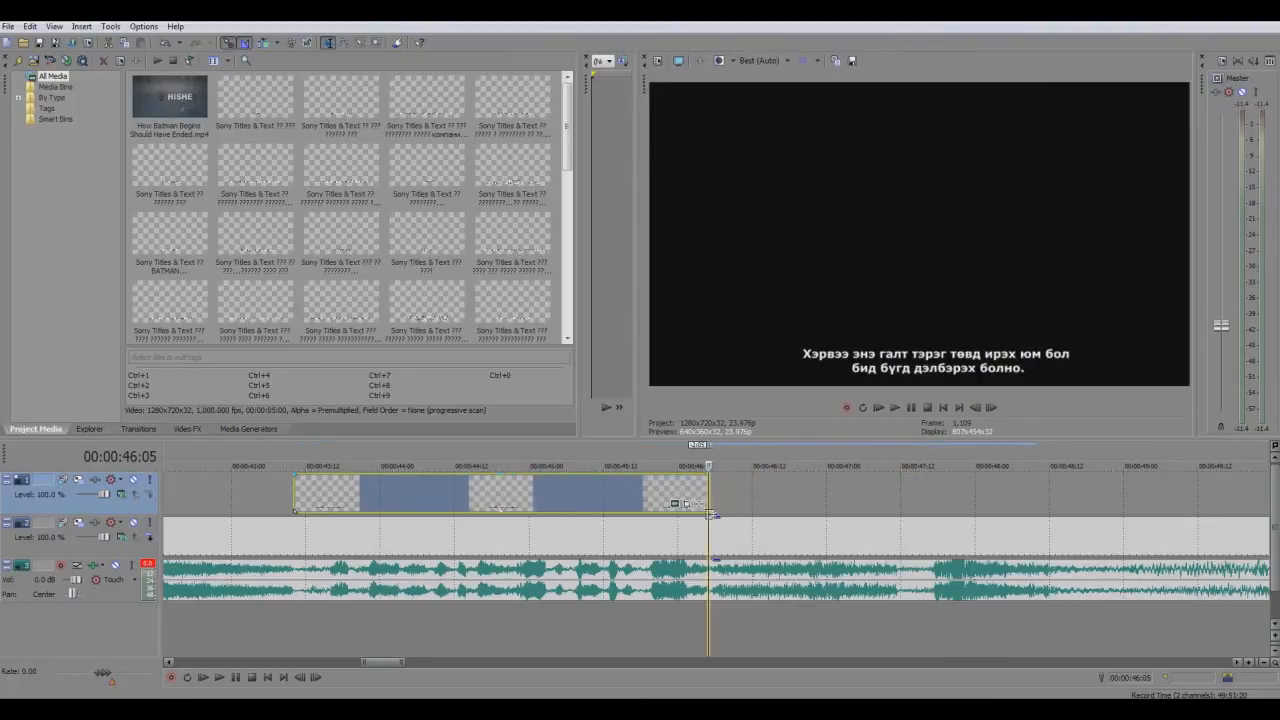
Play back the second half of the trimmed subtitle event to check its timing against the speech
{"action": "left_click", "coordinate": [485, 503]}
{"action": "left_click", "coordinate": [912, 407]}
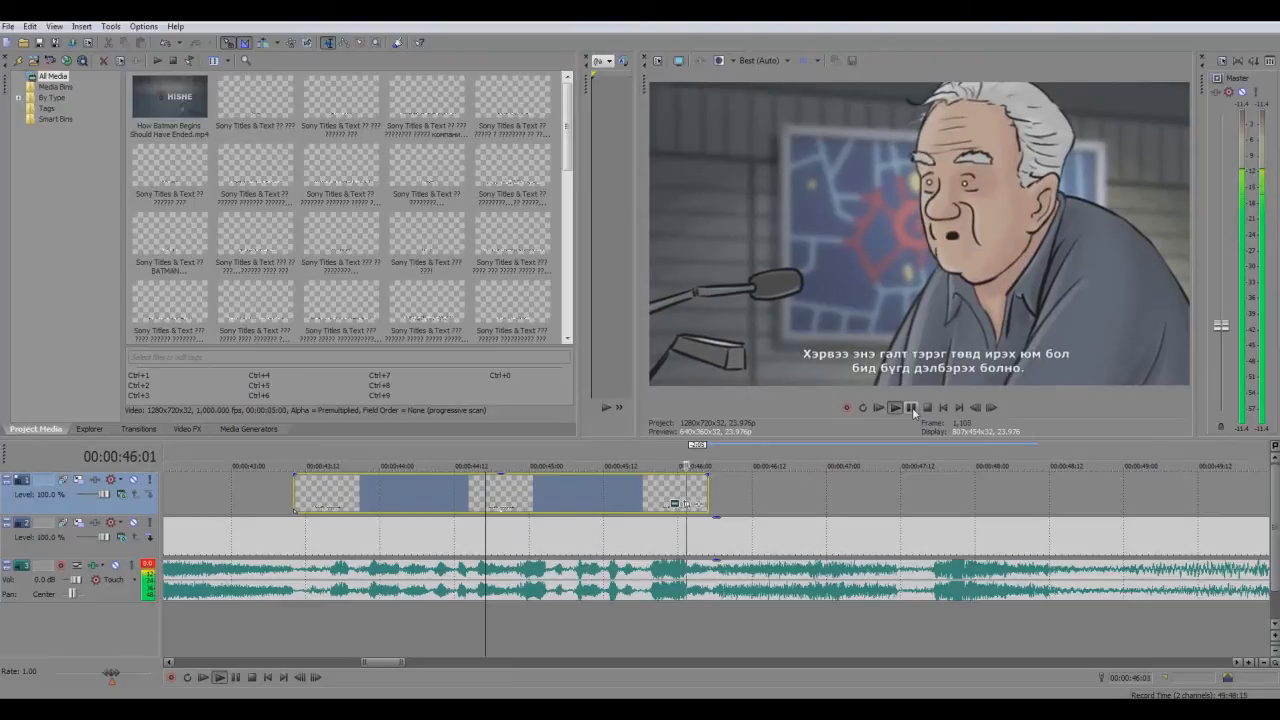
{"action": "left_click", "coordinate": [912, 407]}
{"action": "scroll", "coordinate": [952, 535], "scroll_direction": "down", "scroll_amount": 5}
{"action": "scroll", "coordinate": [860, 555], "scroll_direction": "up", "scroll_amount": 4}
{"action": "scroll", "coordinate": [800, 570], "scroll_direction": "down", "scroll_amount": 5}
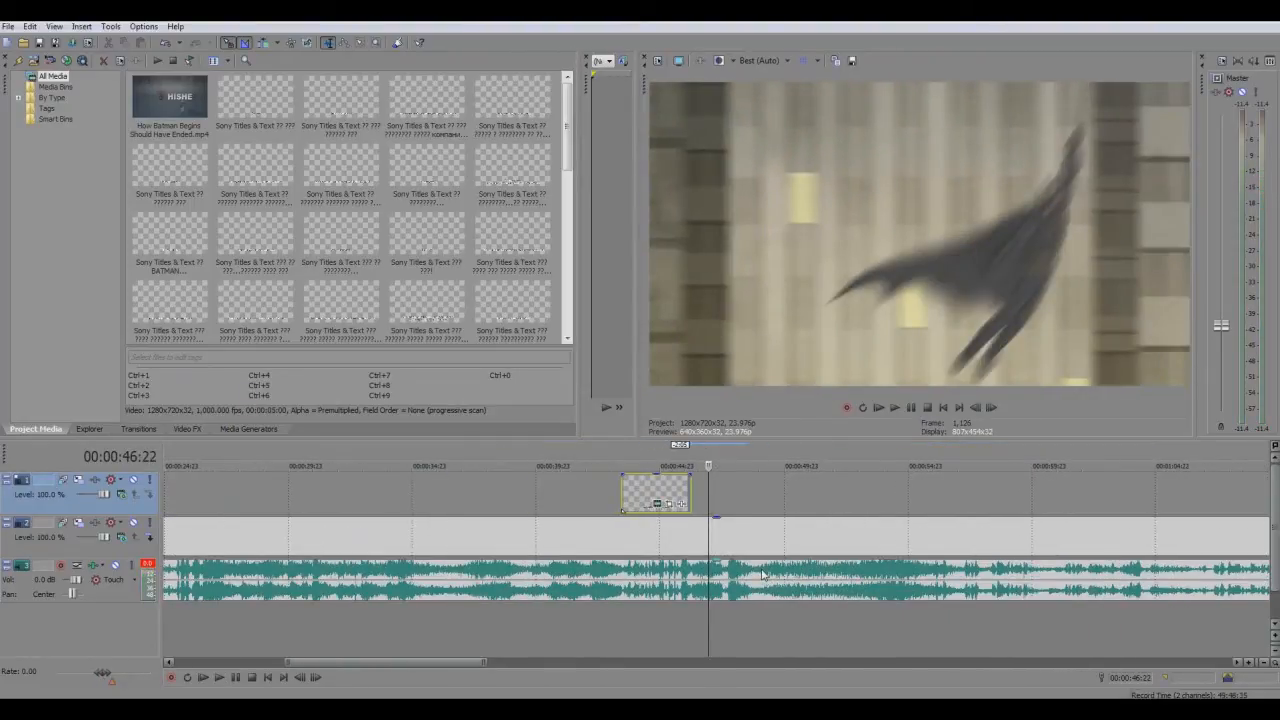
Play the earlier dialogue scene around 00:00:16:10 to look for the next line that needs a subtitle
{"action": "left_click", "coordinate": [624, 500]}
{"action": "scroll", "coordinate": [383, 570], "scroll_direction": "down", "scroll_amount": 3}
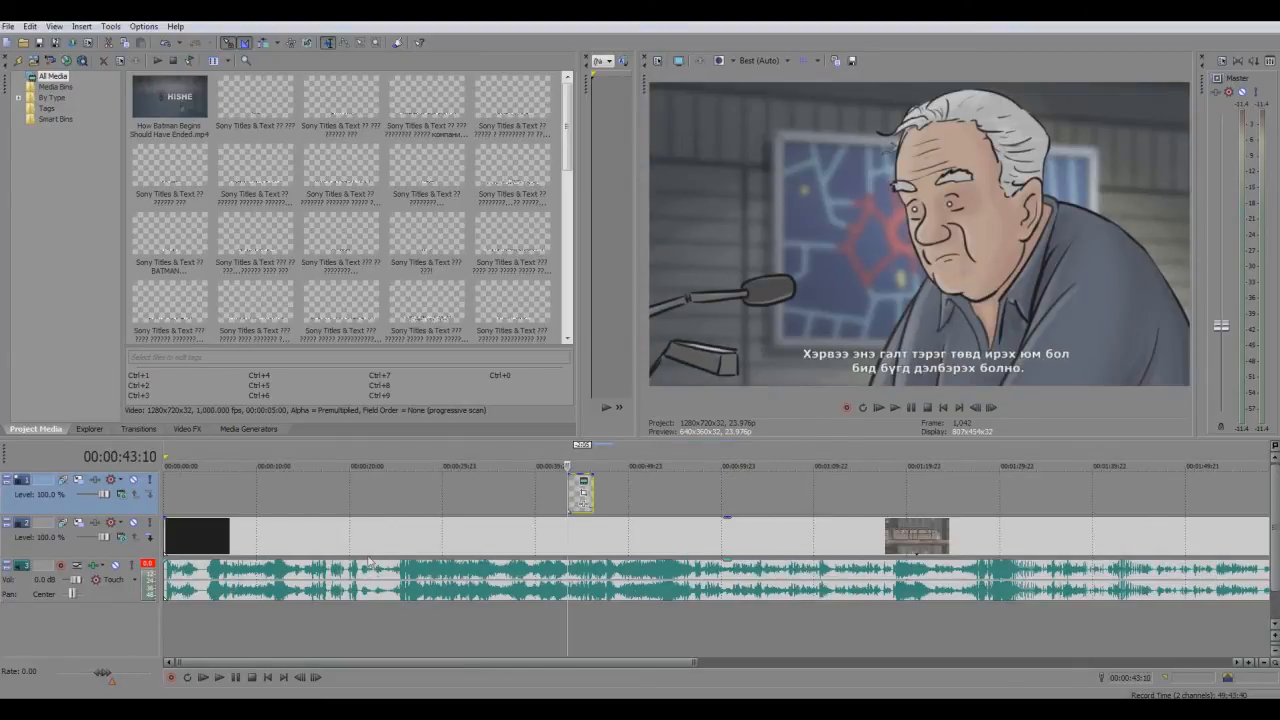
{"action": "left_click", "coordinate": [309, 509]}
{"action": "key", "text": "space"}
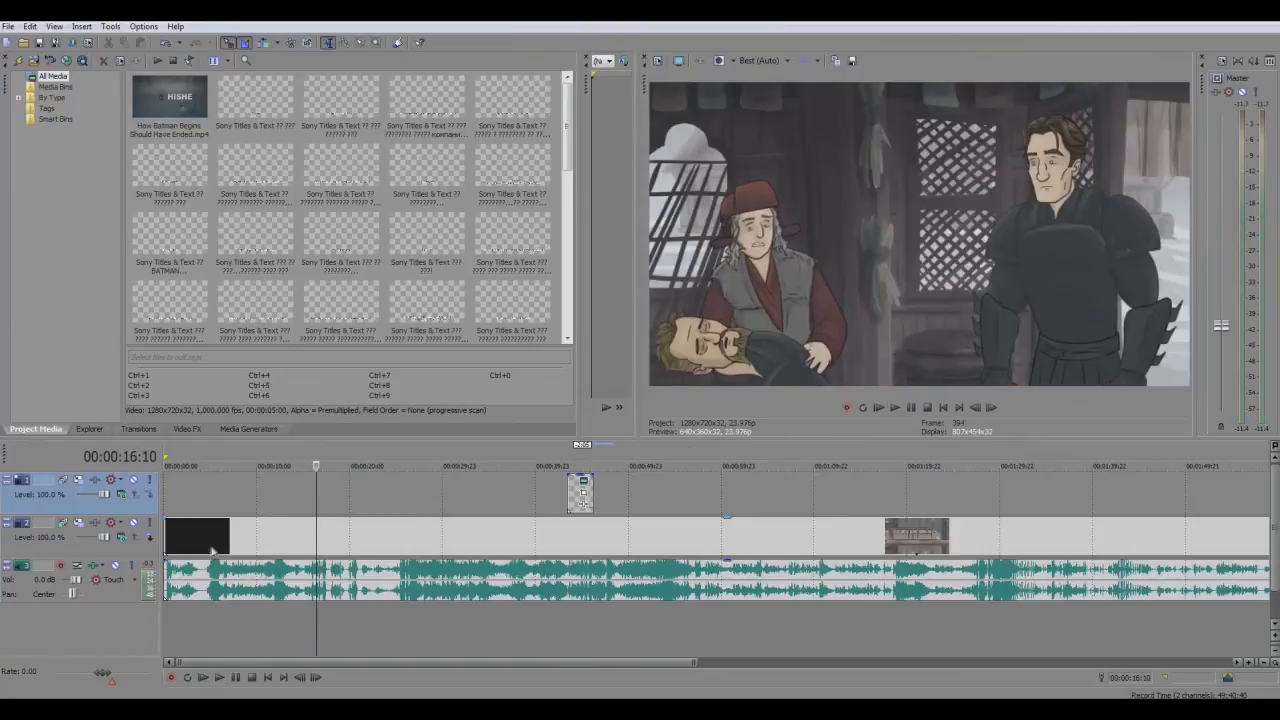
Step frame by frame around 00:00:15:16 to locate the shot change where the earlier spoken line begins
{"action": "scroll", "coordinate": [431, 504], "scroll_direction": "up", "scroll_amount": 4}
{"action": "key", "text": "Left"}
{"action": "key", "text": "Left"}
{"action": "key", "text": "Left"}
{"action": "key", "text": "Left"}
{"action": "key", "text": "Left"}
{"action": "key", "text": "Left"}
{"action": "key", "text": "Left"}
{"action": "key", "text": "Left"}
{"action": "key", "text": "Left"}
{"action": "key", "text": "Left"}
{"action": "key", "text": "Left"}
{"action": "key", "text": "Left"}
{"action": "key", "text": "Left"}
{"action": "key", "text": "Left"}
{"action": "key", "text": "Left"}
{"action": "key", "text": "Left"}
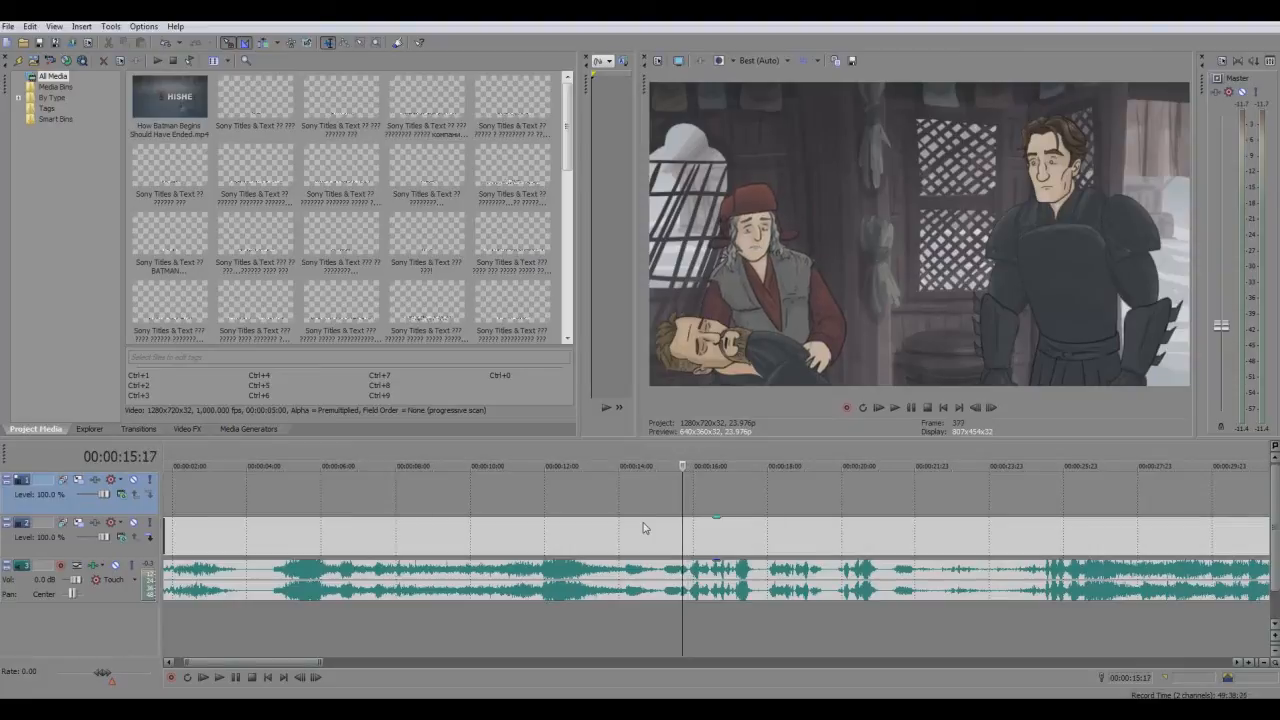
{"action": "key", "text": "Left"}
{"action": "key", "text": "Left"}
{"action": "key", "text": "Left"}
{"action": "key", "text": "Right"}
{"action": "key", "text": "Right"}
{"action": "key", "text": "Right"}
{"action": "key", "text": "Left"}
{"action": "key", "text": "Right"}
{"action": "key", "text": "Left"}
{"action": "scroll", "coordinate": [523, 514], "scroll_direction": "down", "scroll_amount": 5}
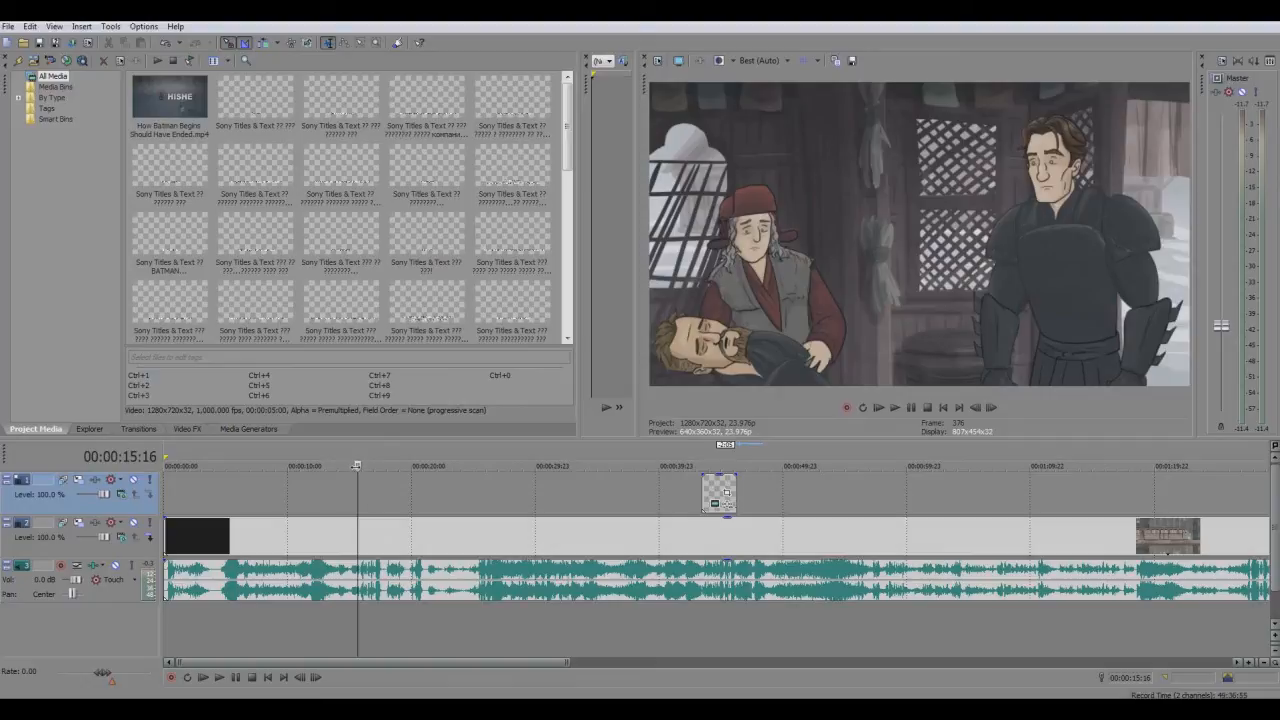
{"action": "scroll", "coordinate": [391, 504], "scroll_direction": "up", "scroll_amount": 5}
{"action": "scroll", "coordinate": [470, 521], "scroll_direction": "down", "scroll_amount": 2}
{"action": "scroll", "coordinate": [520, 527], "scroll_direction": "up", "scroll_amount": 2}
{"action": "left_click", "coordinate": [699, 466]}
{"action": "key", "text": "space"}
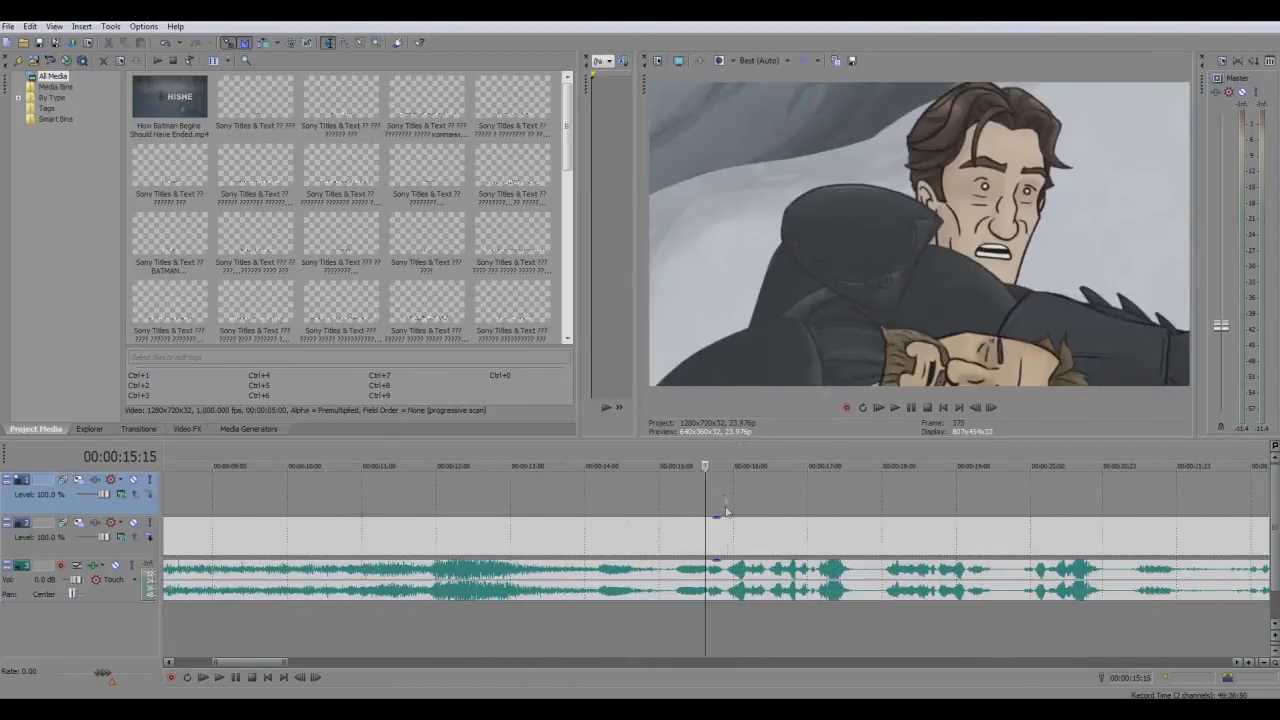
Copy the finished subtitle event and paste it on the upper track at 00:00:15:16 as a new copy of the source media
{"action": "scroll", "coordinate": [724, 493], "scroll_direction": "down", "scroll_amount": 5}
{"action": "left_click", "coordinate": [715, 492]}
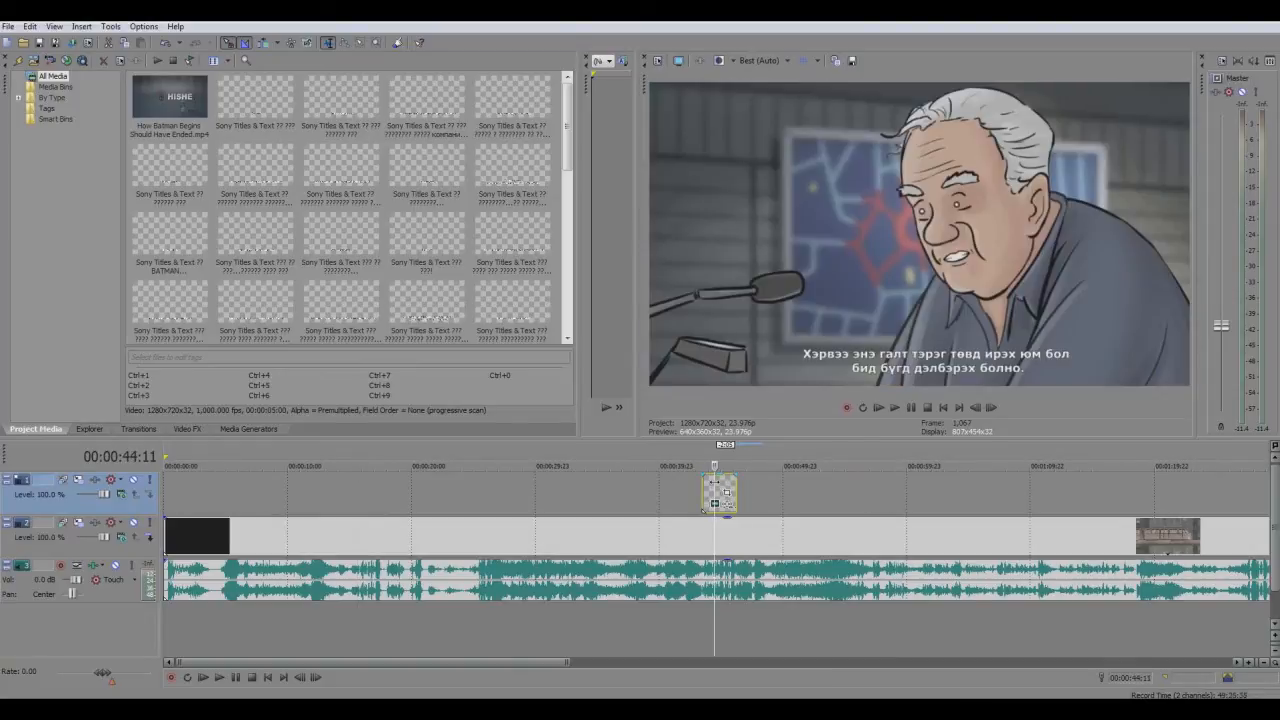
{"action": "left_click", "coordinate": [379, 486]}
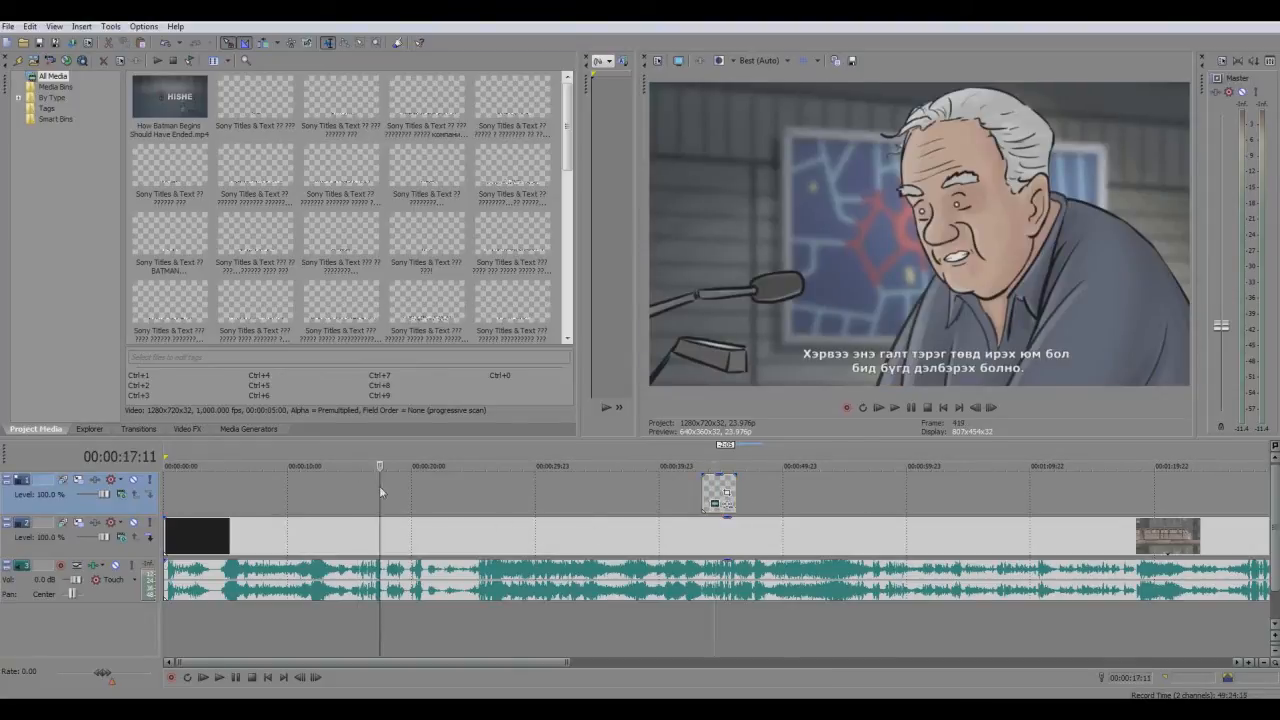
{"action": "key", "text": "j"}
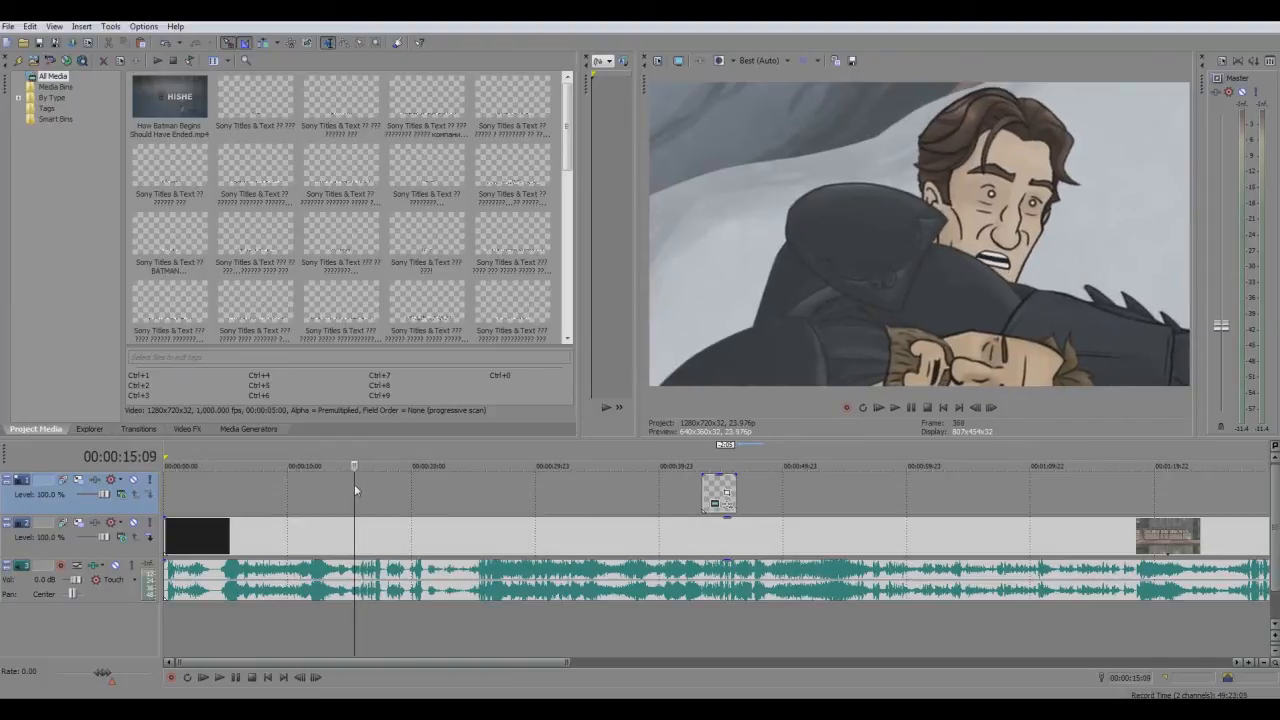
{"action": "key", "text": "Right"}
{"action": "key", "text": "Right"}
{"action": "key", "text": "Right"}
{"action": "key", "text": "Left"}
{"action": "key", "text": "ctrl+v"}
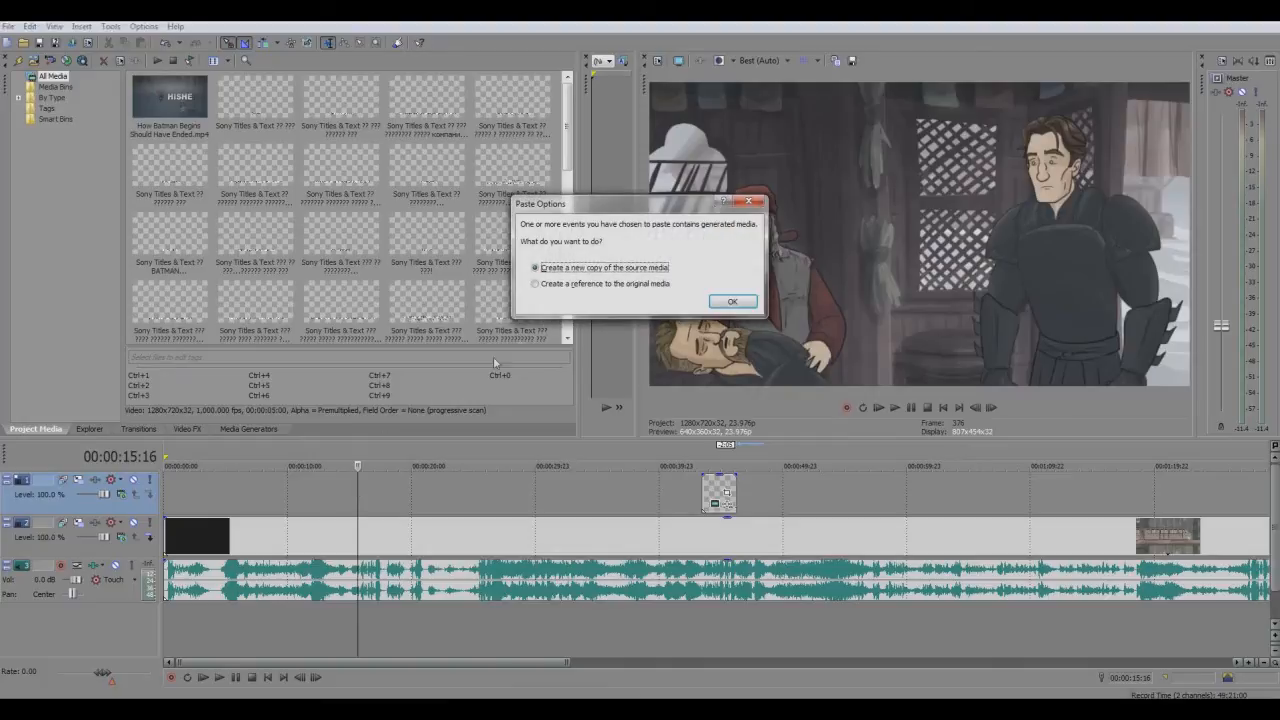
{"action": "left_click_drag", "start_coordinate": [575, 205], "coordinate": [506, 281]}
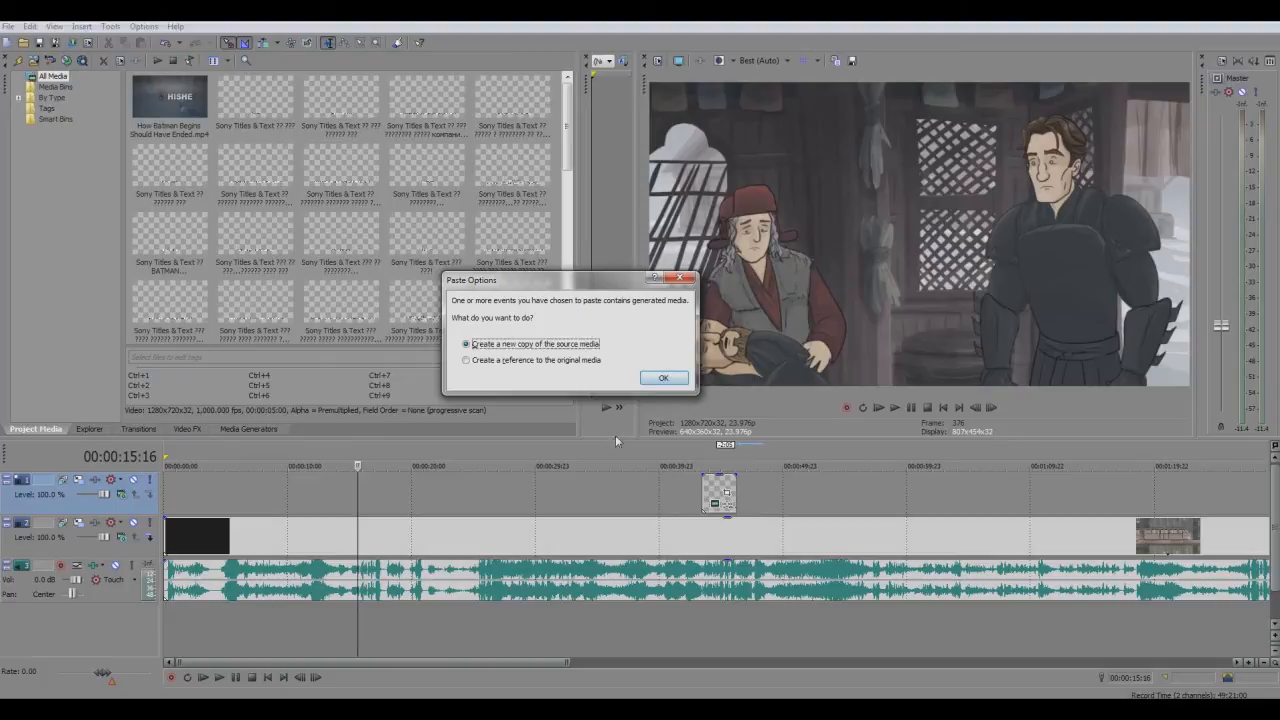
{"action": "left_click", "coordinate": [662, 380]}
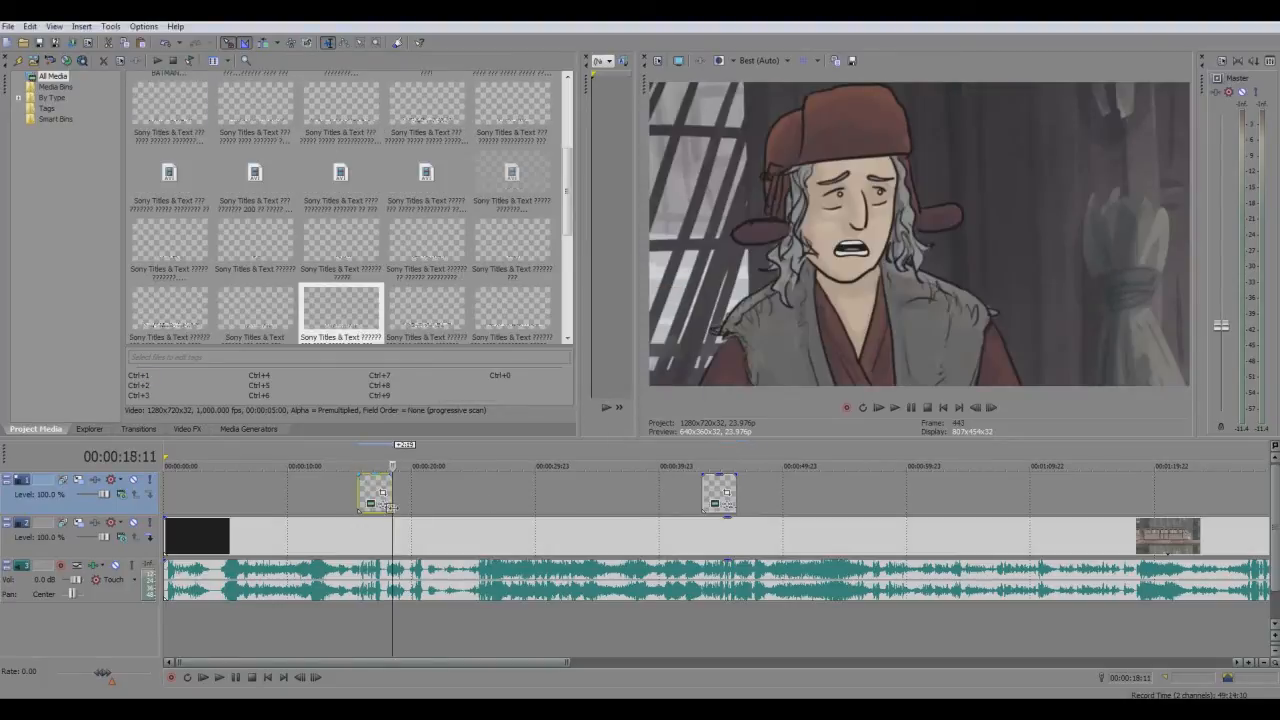
Replace the text of the subtitle event at 00:00:15:16 with "Энэ залуу өлөгхөн 200 кг хүрэх юм байна."
{"action": "scroll", "coordinate": [403, 528], "scroll_direction": "up", "scroll_amount": 2}
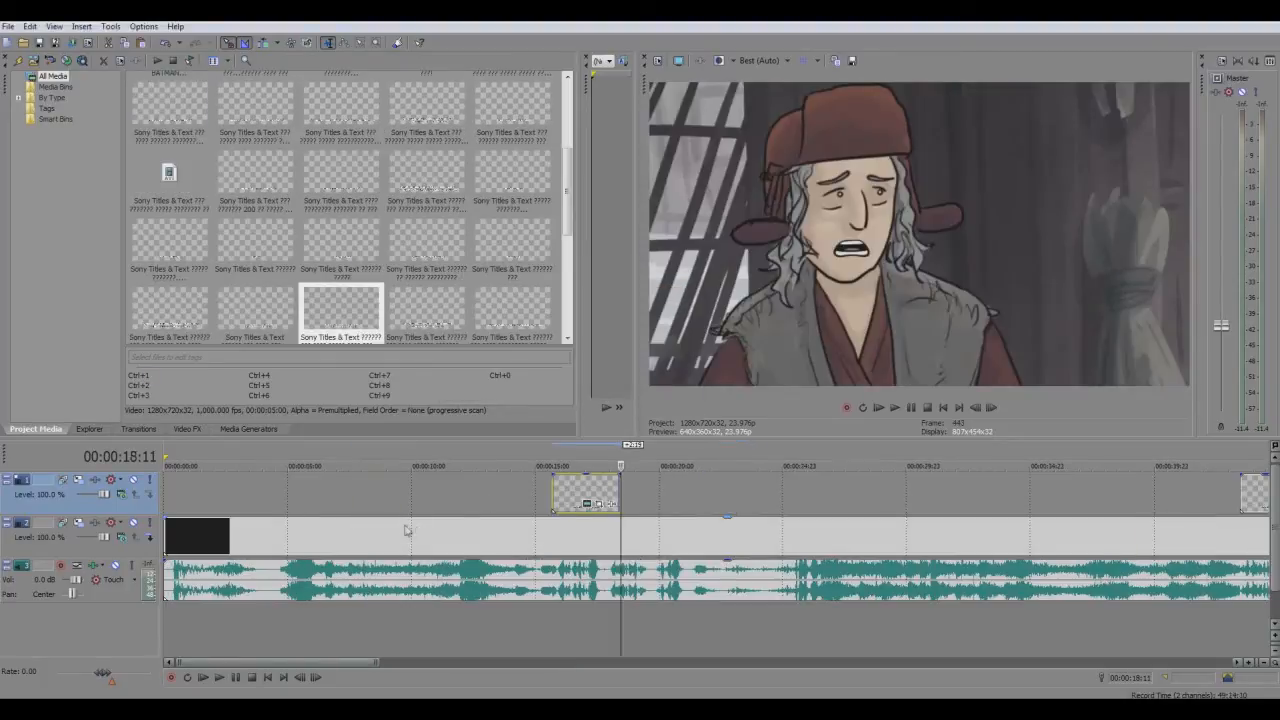
{"action": "left_click", "coordinate": [556, 489]}
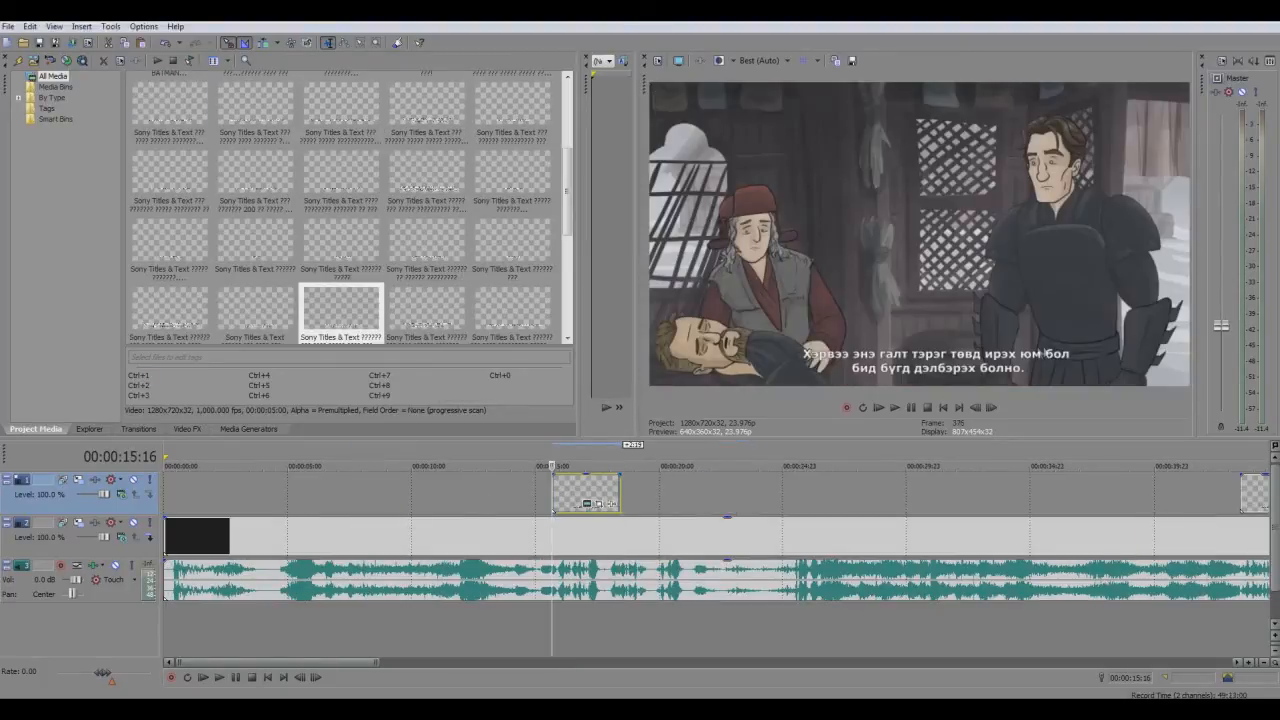
{"action": "left_click", "coordinate": [587, 502]}
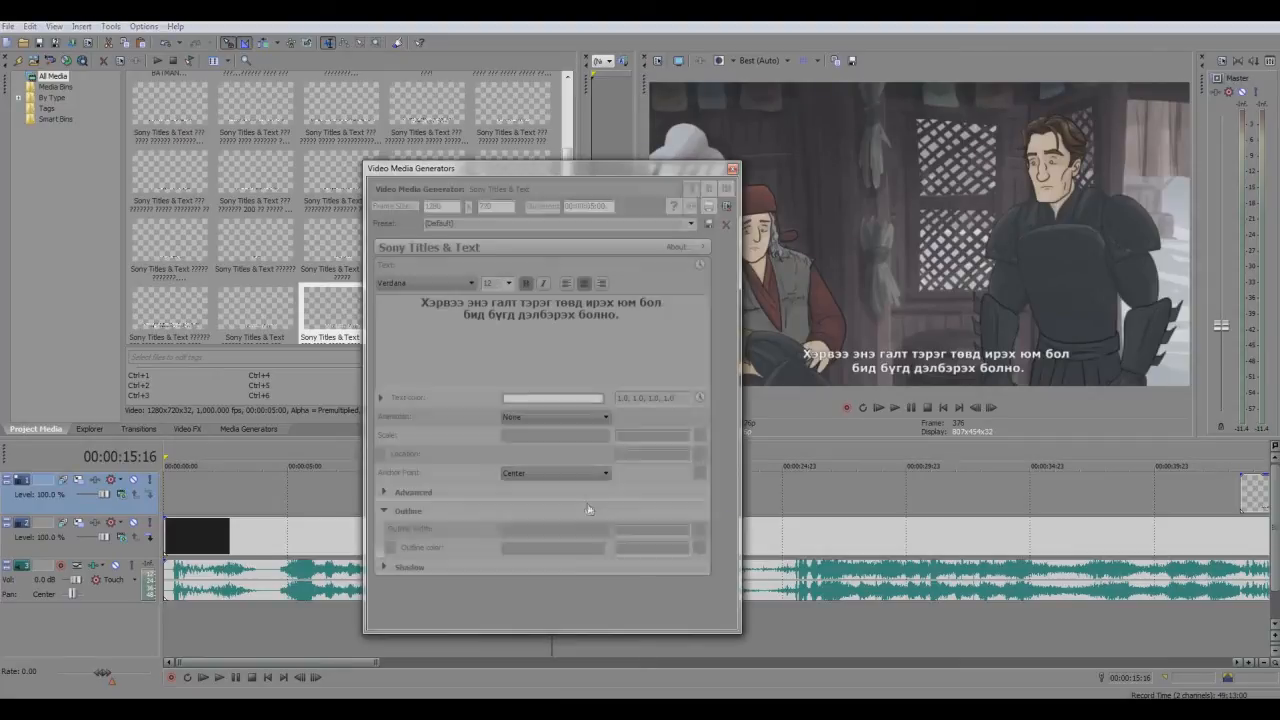
{"action": "left_click_drag", "start_coordinate": [640, 327], "coordinate": [374, 292]}
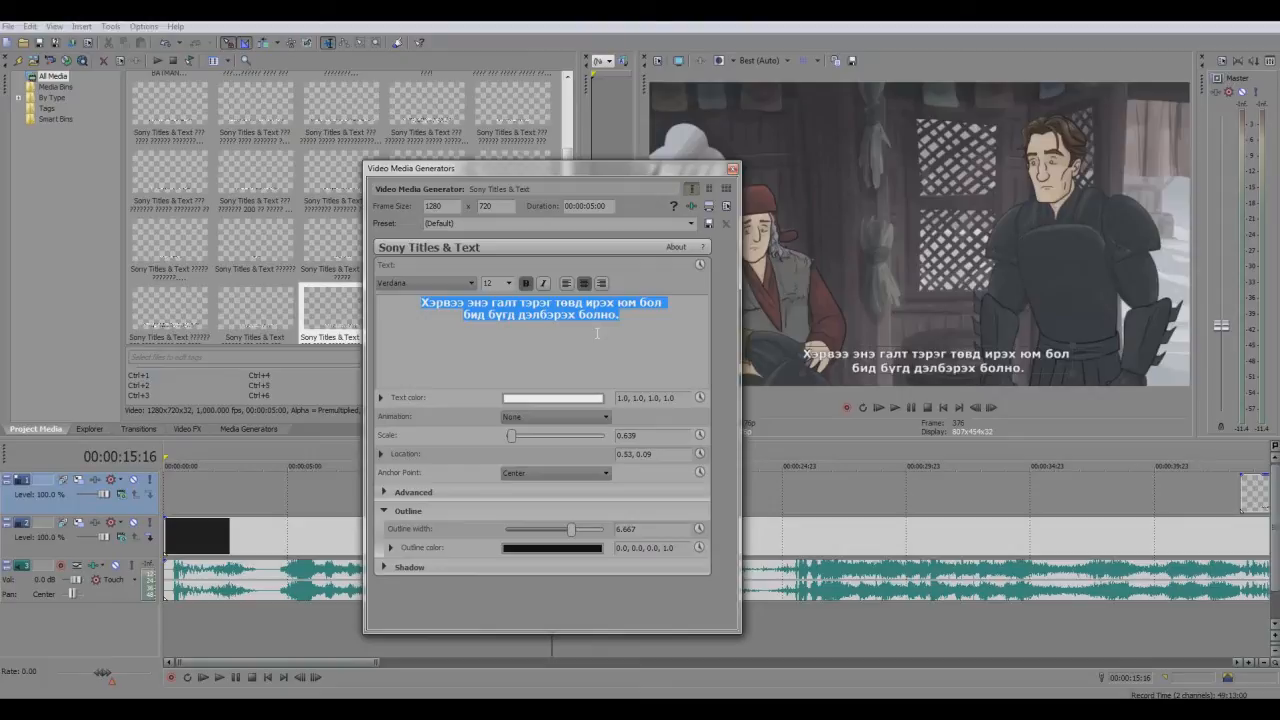
{"action": "key", "text": "BackSpace"}
{"action": "type", "text": "Энэ"}
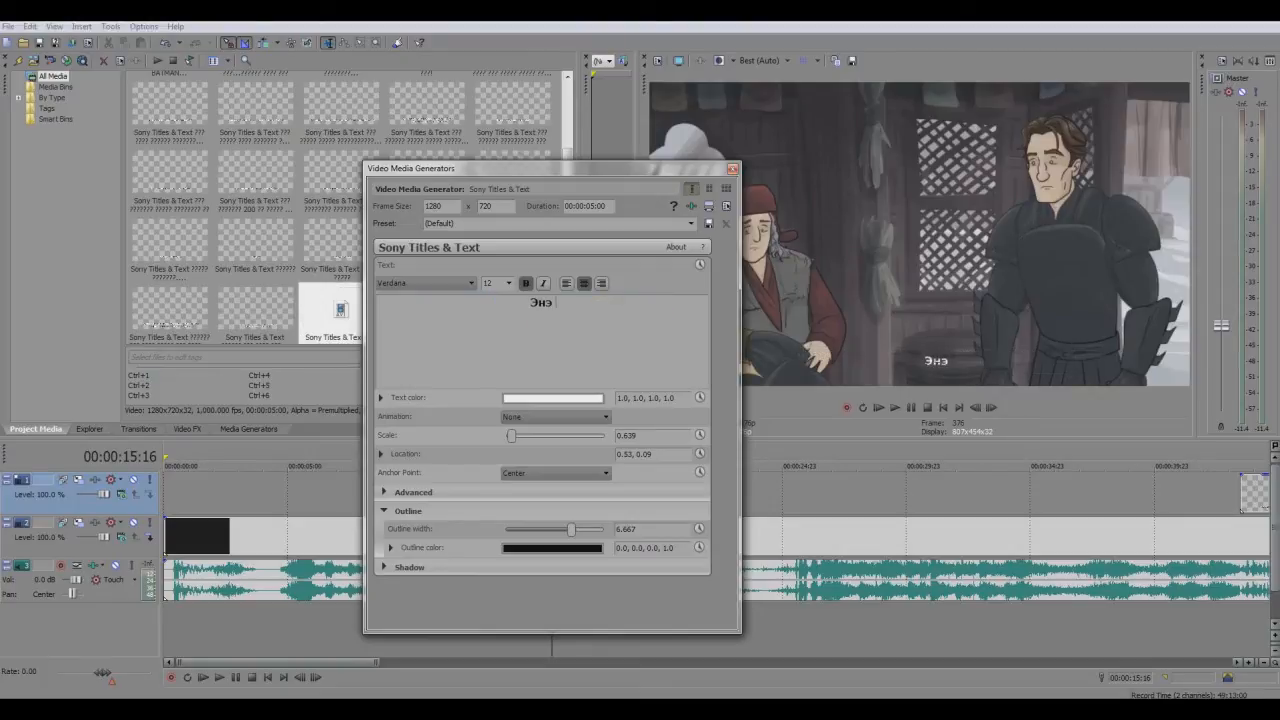
{"action": "type", "text": " залуу өл"}
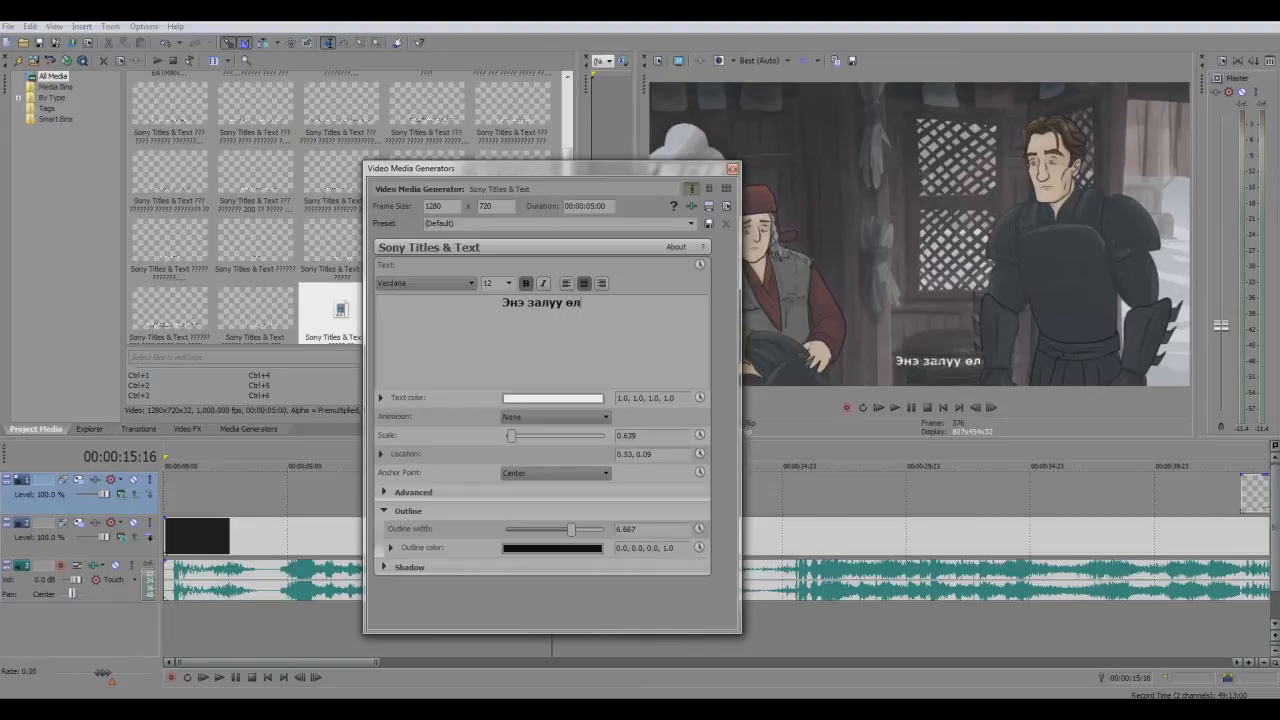
{"action": "type", "text": "өгхөн"}
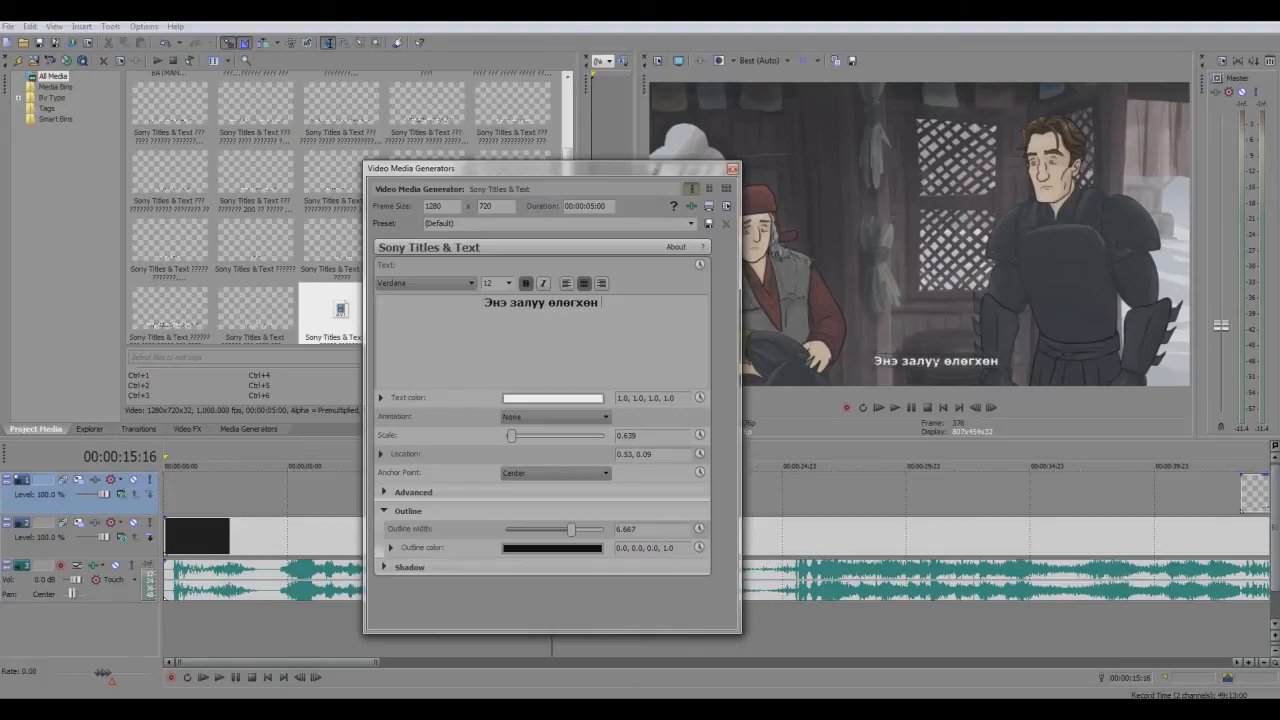
{"action": "type", "text": " 200 к"}
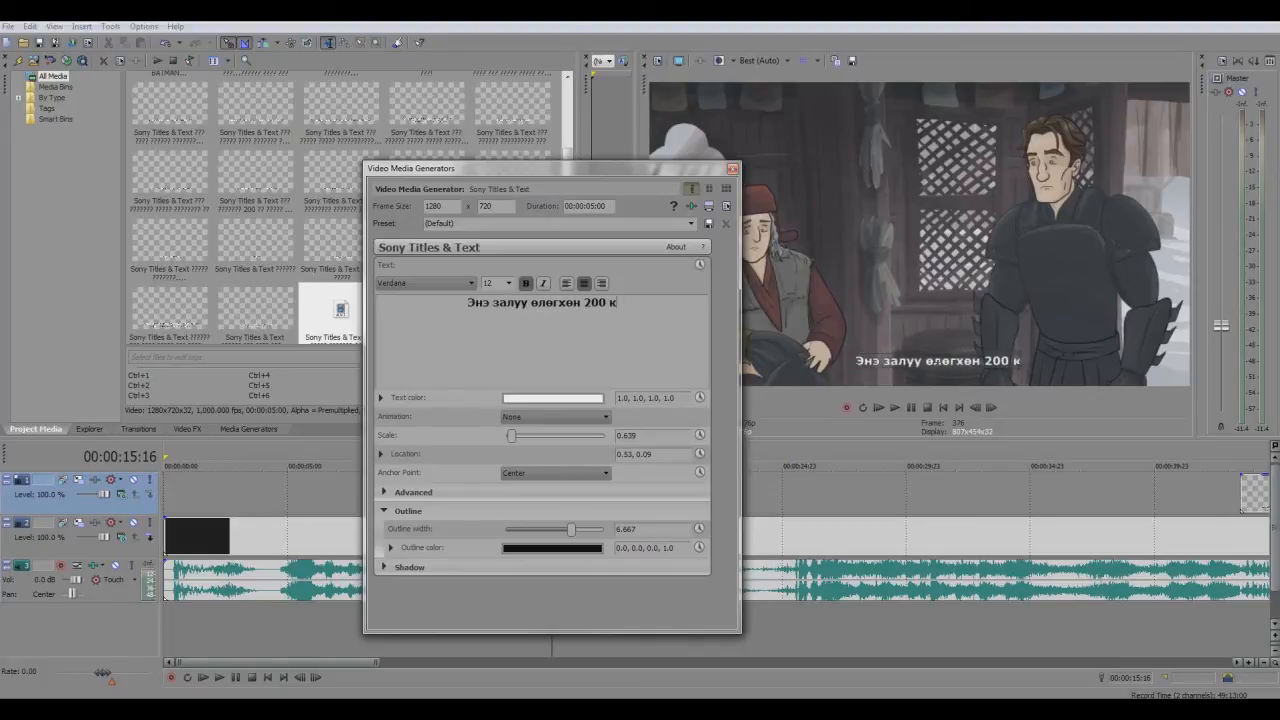
{"action": "type", "text": "г хүрэх"}
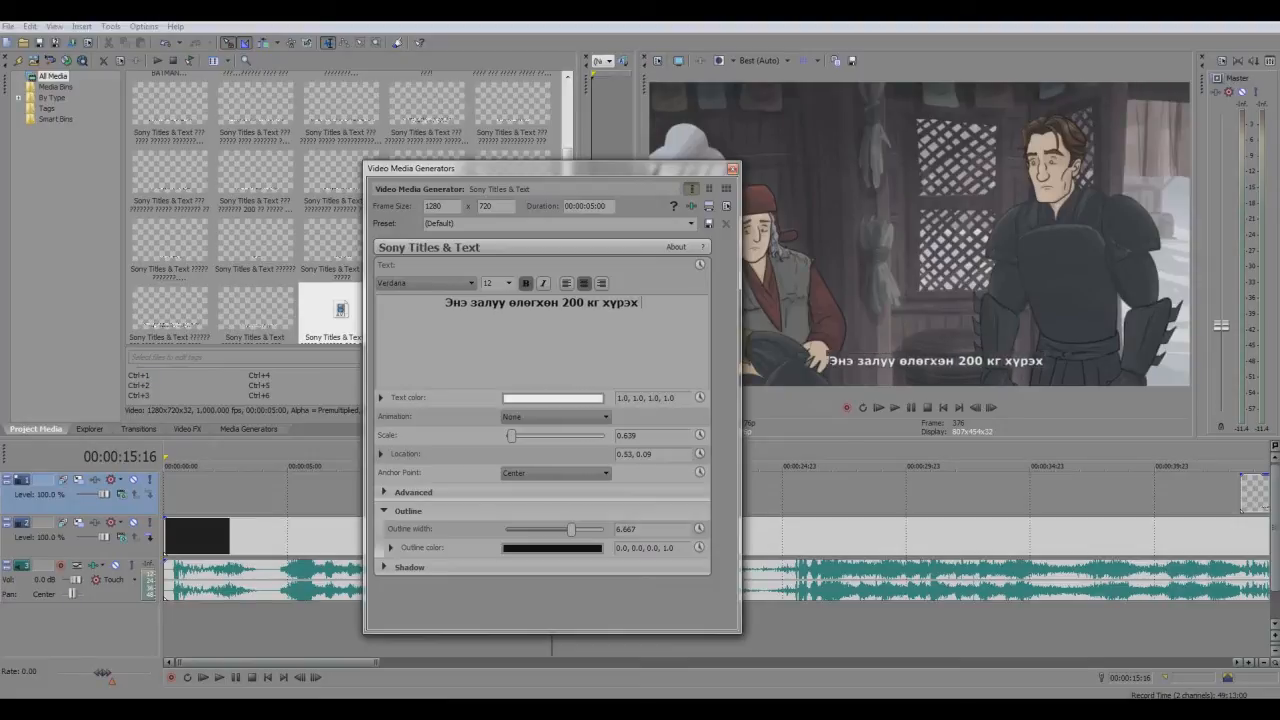
{"action": "type", "text": " юм байна"}
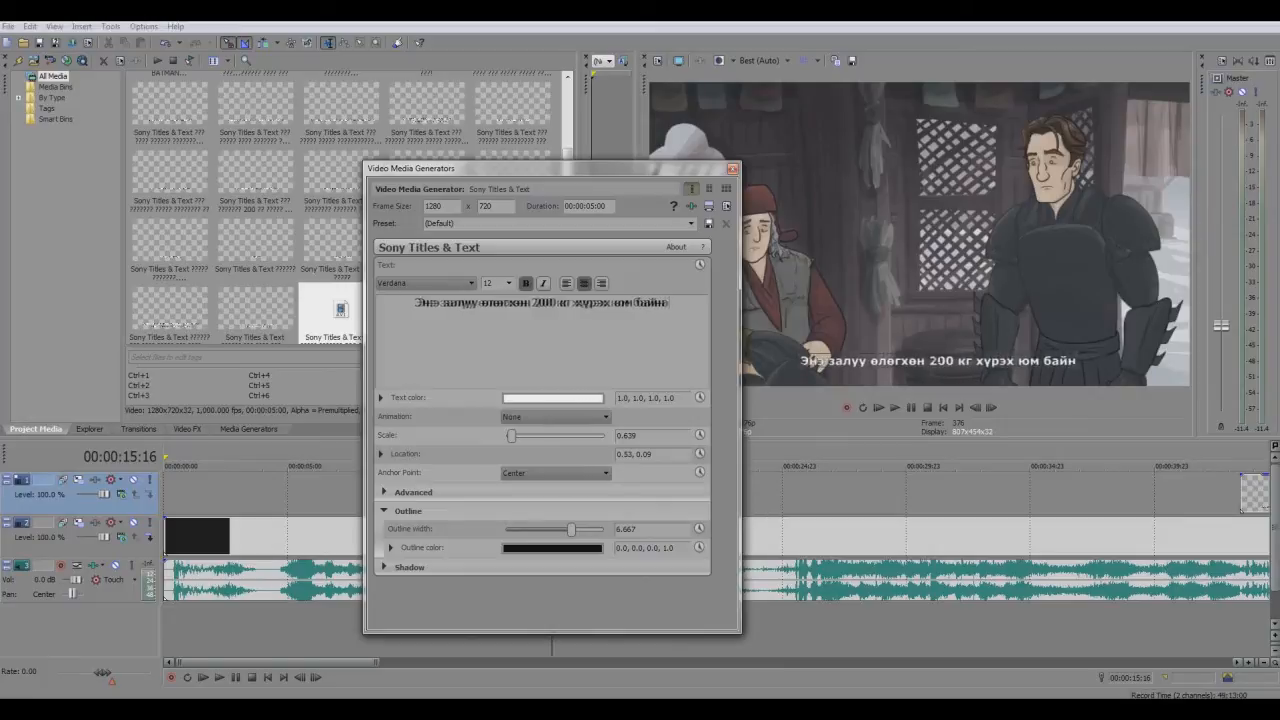
{"action": "type", "text": "."}
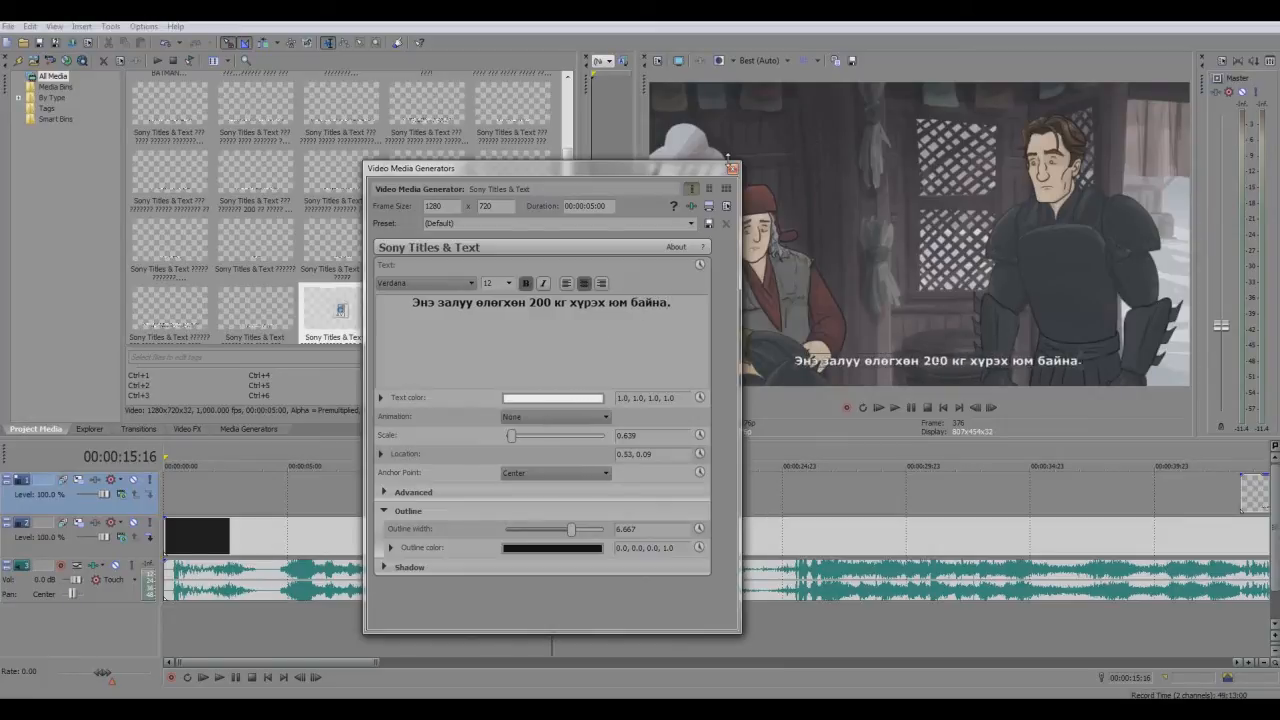
{"action": "left_click", "coordinate": [732, 168]}
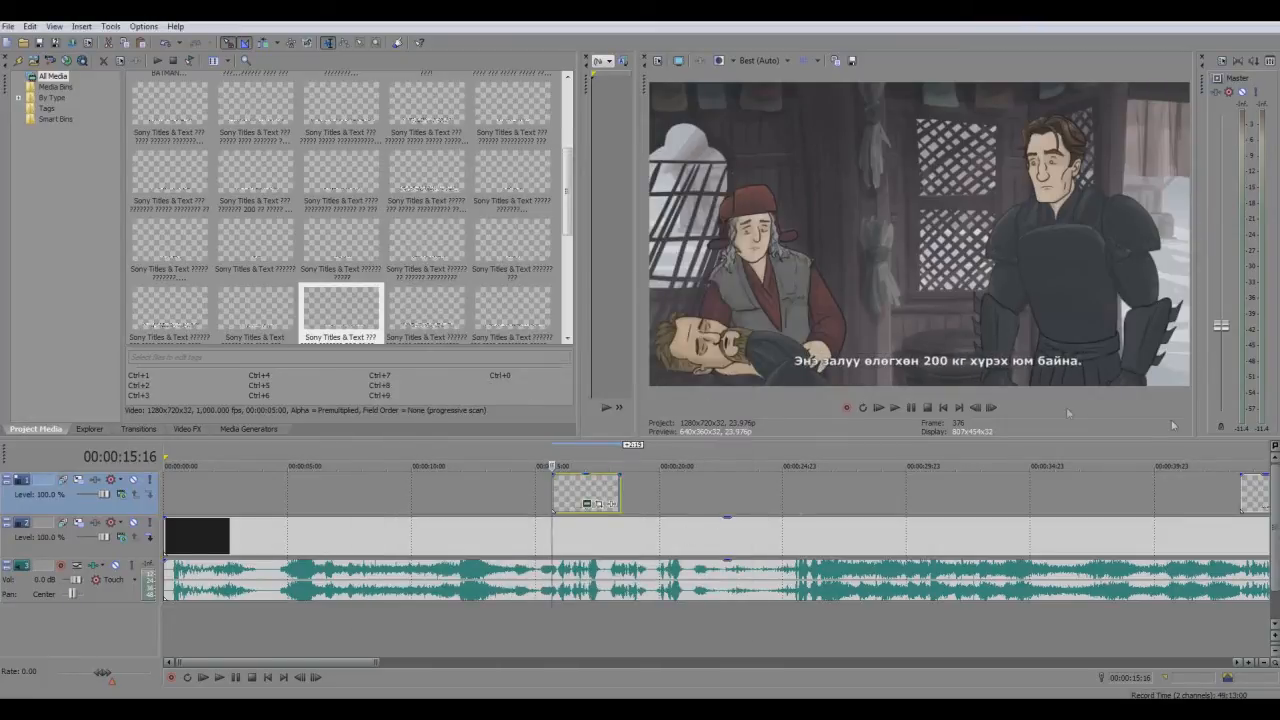
Play the first subtitle against the speech and trim the end of its event to 00:00:17:20
{"action": "left_click", "coordinate": [895, 407]}
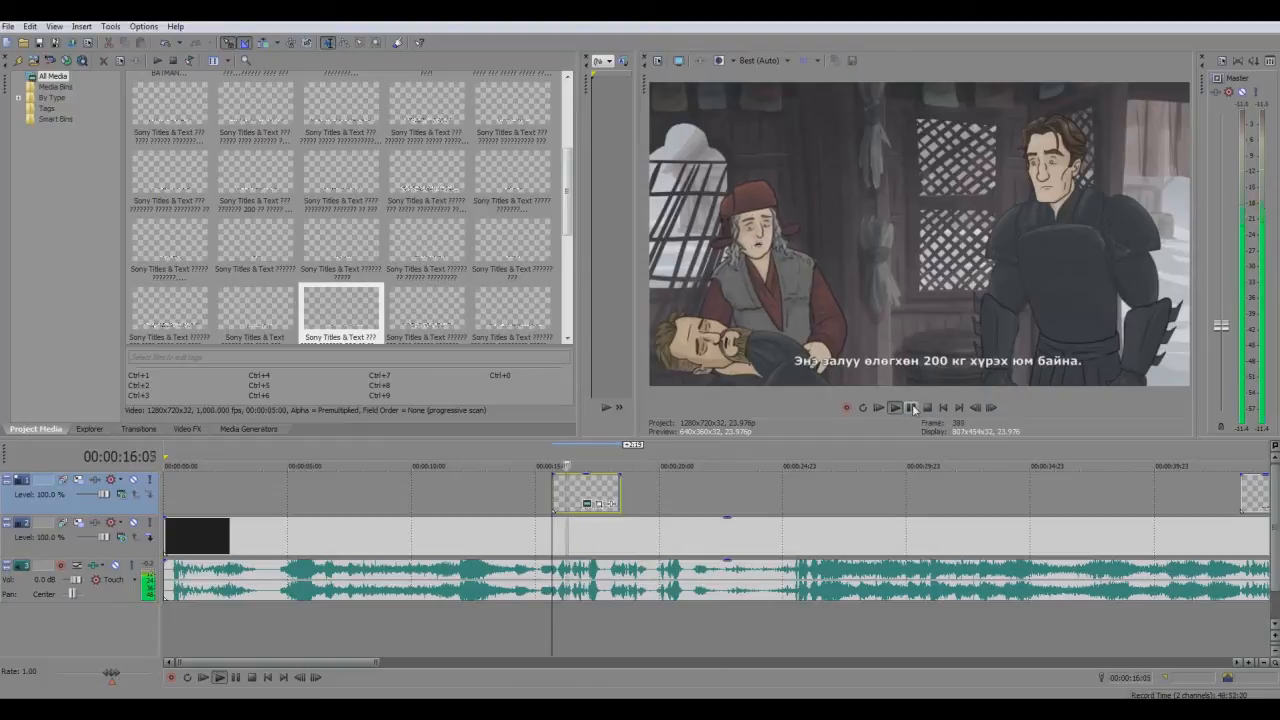
{"action": "left_click", "coordinate": [912, 408]}
{"action": "scroll", "coordinate": [842, 534], "scroll_direction": "up", "scroll_amount": 4}
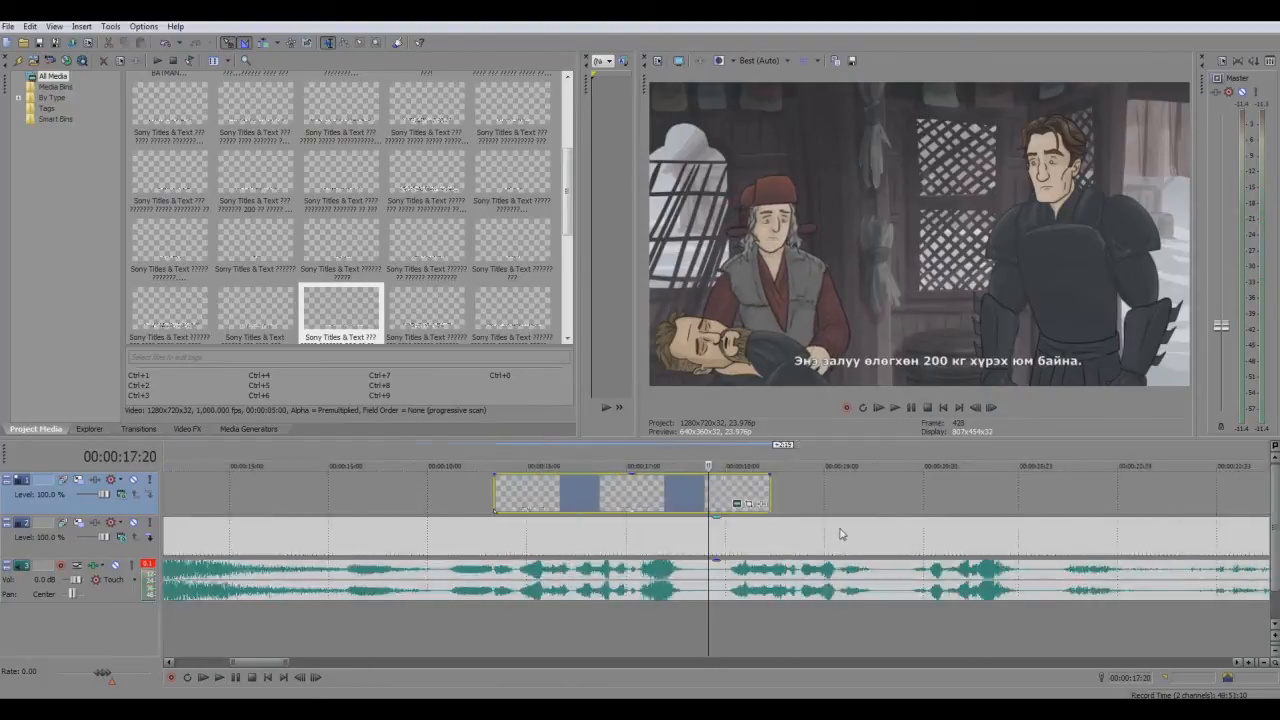
{"action": "scroll", "coordinate": [842, 534], "scroll_direction": "up", "scroll_amount": 3}
{"action": "scroll", "coordinate": [850, 499], "scroll_direction": "down", "scroll_amount": 7}
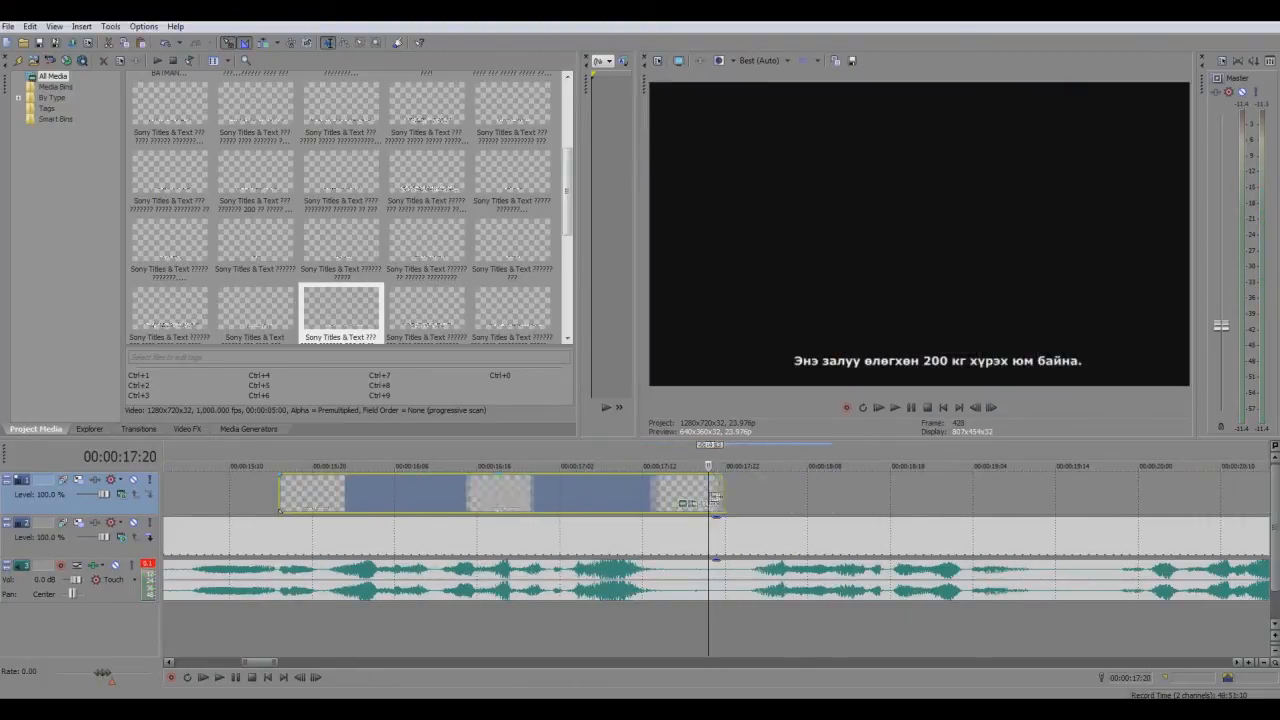
{"action": "scroll", "coordinate": [849, 495], "scroll_direction": "down", "scroll_amount": 4}
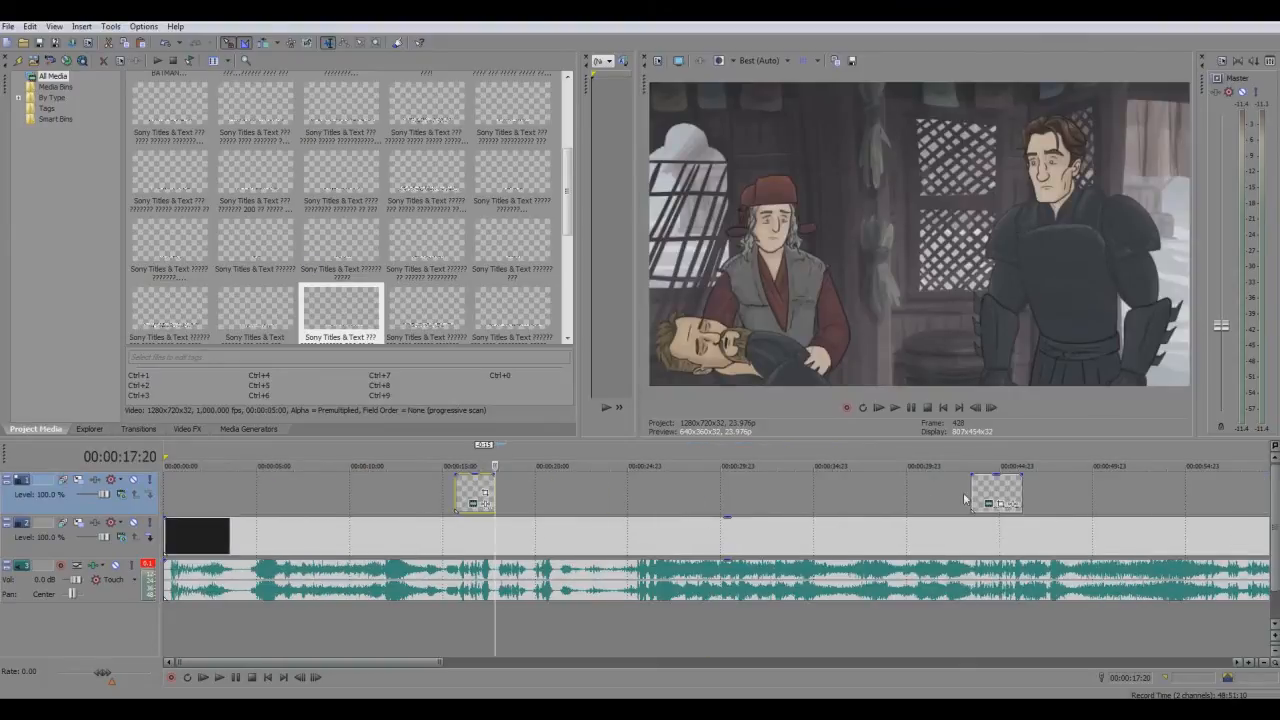
Paste the copied subtitle after the first event as a new copy of the source media and move its start to 00:00:18:02
{"action": "left_click", "coordinate": [468, 493]}
{"action": "left_click", "coordinate": [990, 490]}
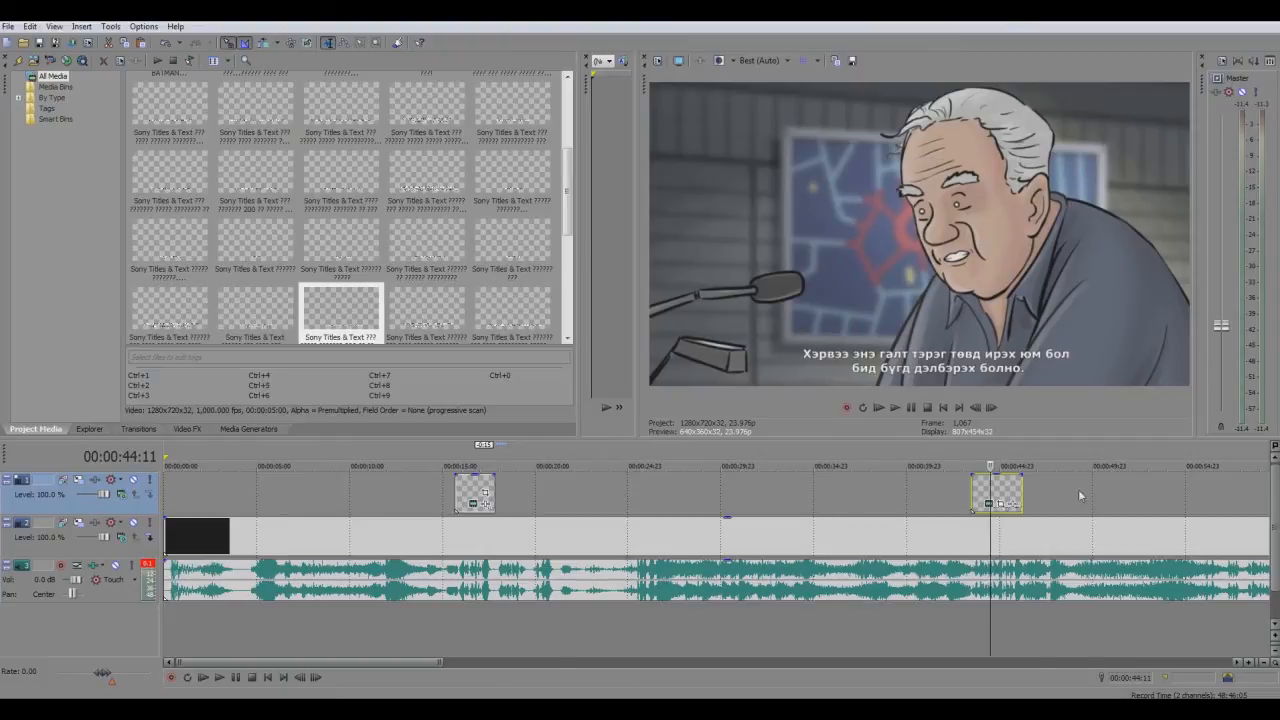
{"action": "left_click", "coordinate": [477, 490]}
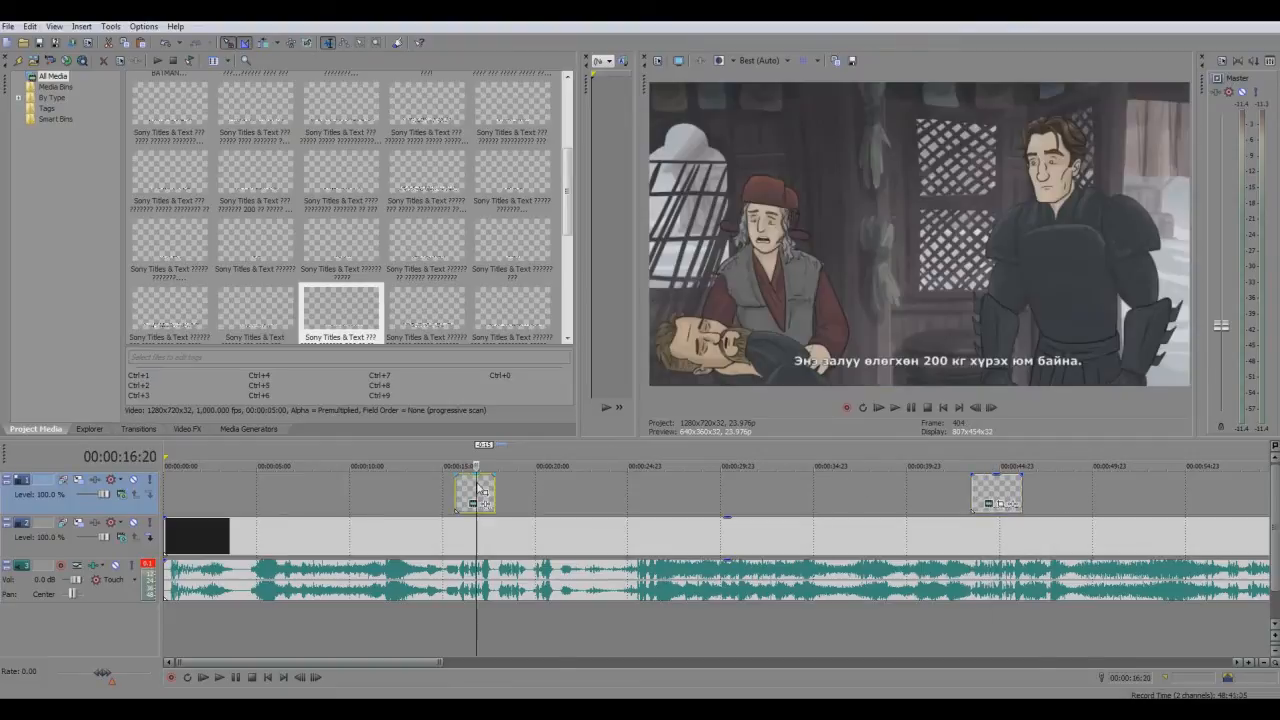
{"action": "scroll", "coordinate": [477, 490], "scroll_direction": "up", "scroll_amount": 5}
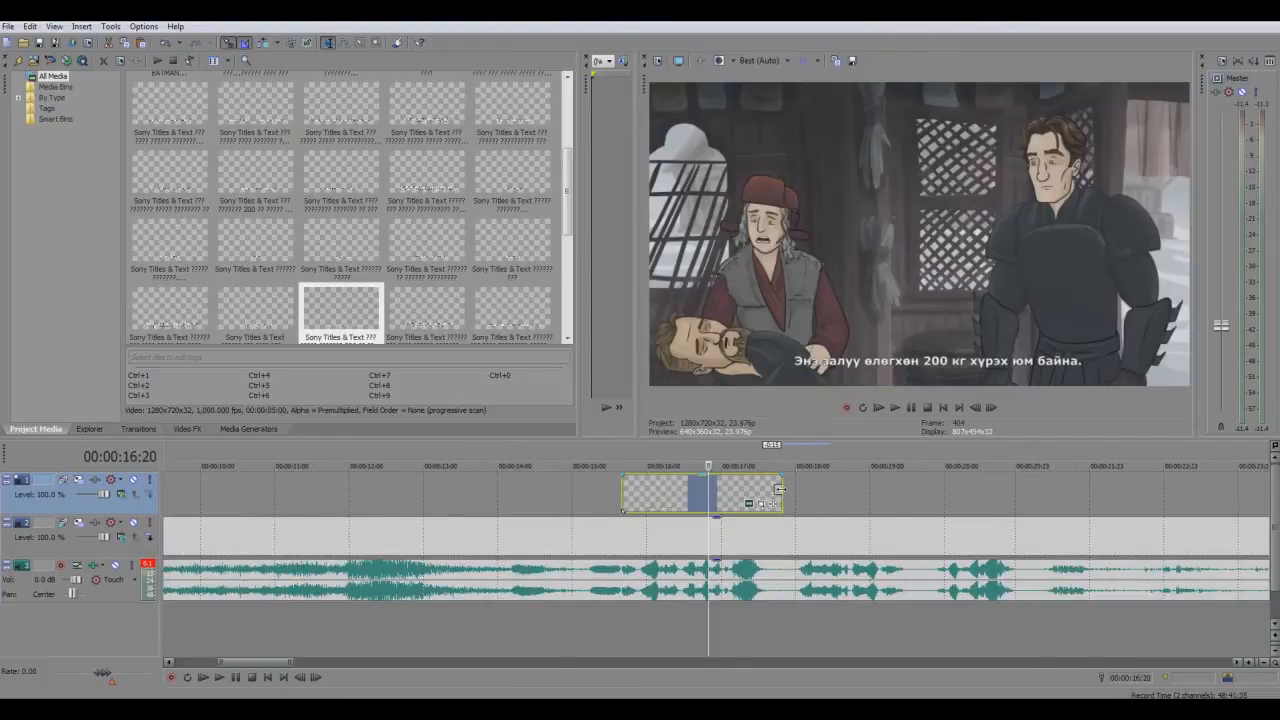
{"action": "left_click", "coordinate": [782, 490]}
{"action": "key", "text": "ctrl+v"}
{"action": "left_click", "coordinate": [735, 300]}
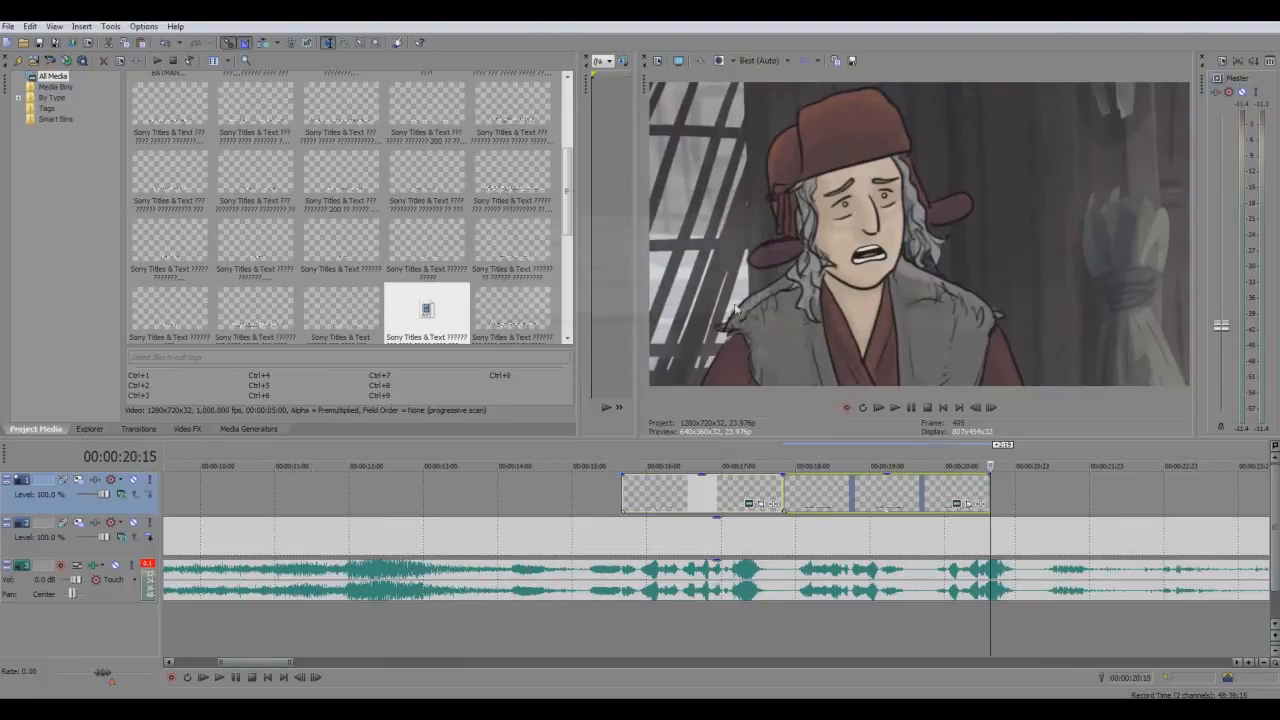
{"action": "left_click_drag", "start_coordinate": [823, 500], "coordinate": [841, 500]}
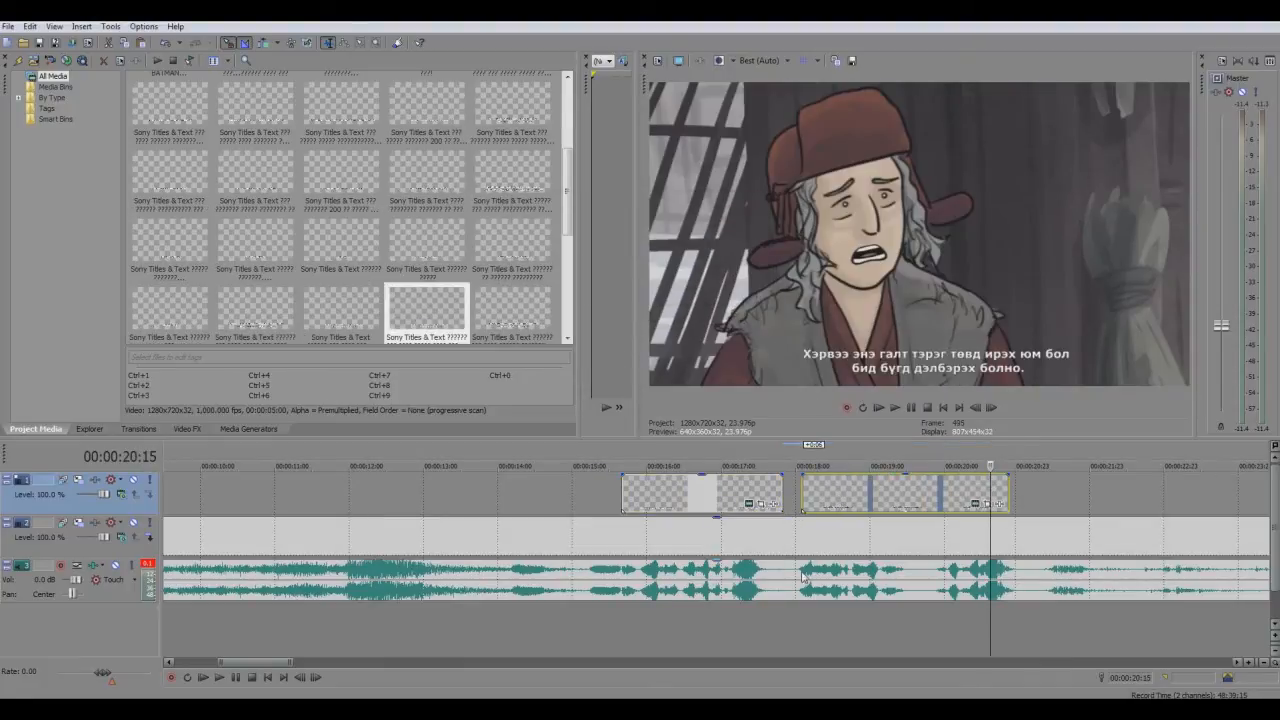
{"action": "left_click", "coordinate": [802, 573]}
Replace the text of the subtitle event at 00:00:18:02 with "Чи тэрийг..."
{"action": "left_click", "coordinate": [824, 499]}
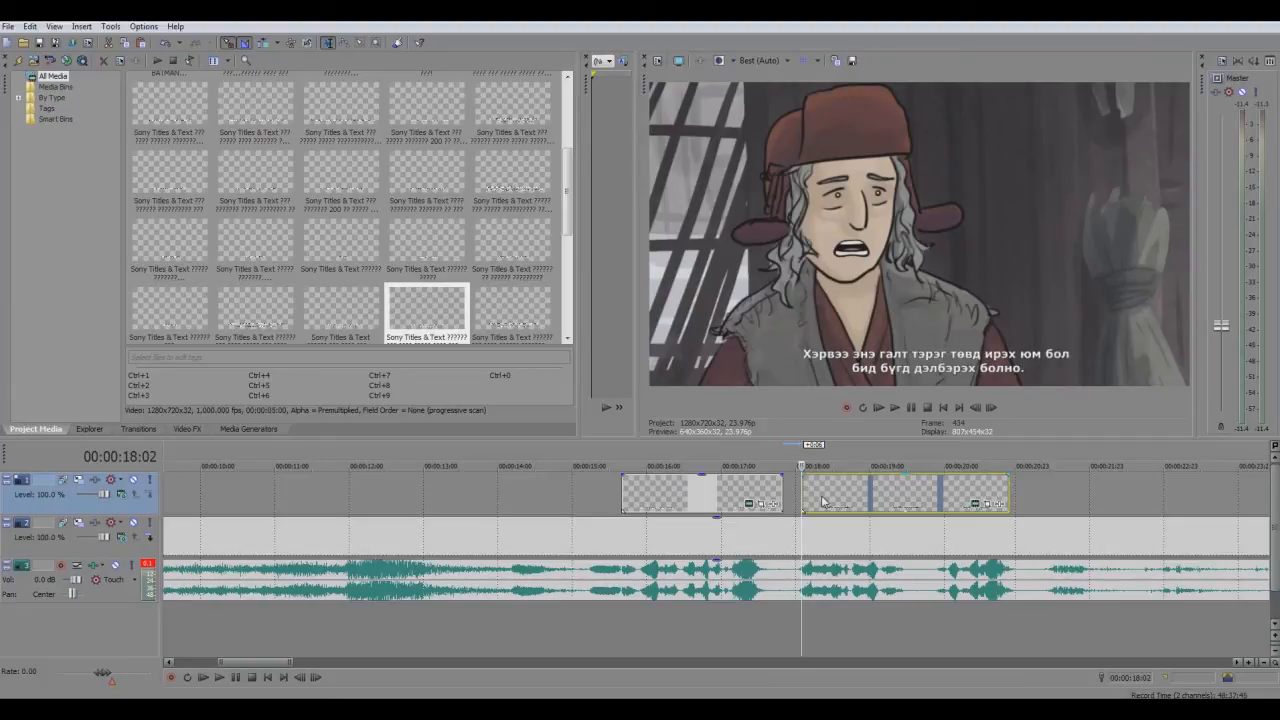
{"action": "left_click", "coordinate": [974, 503]}
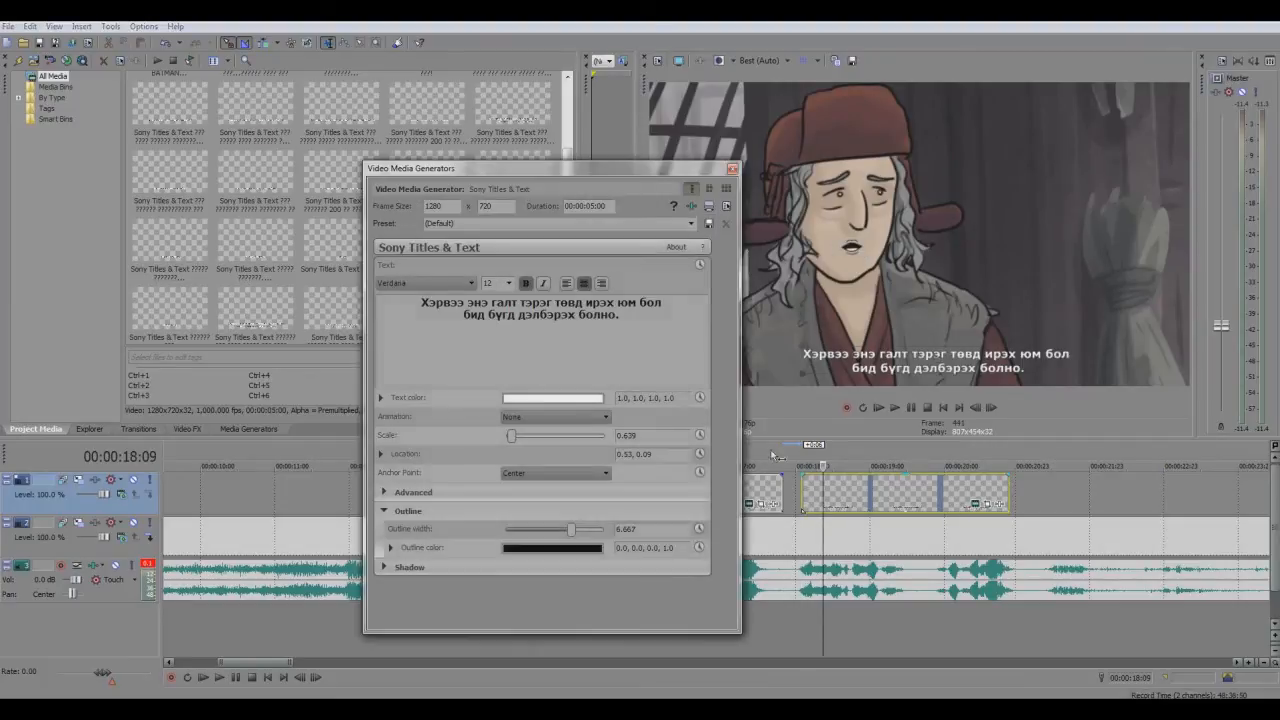
{"action": "type", "text": "Ч"}
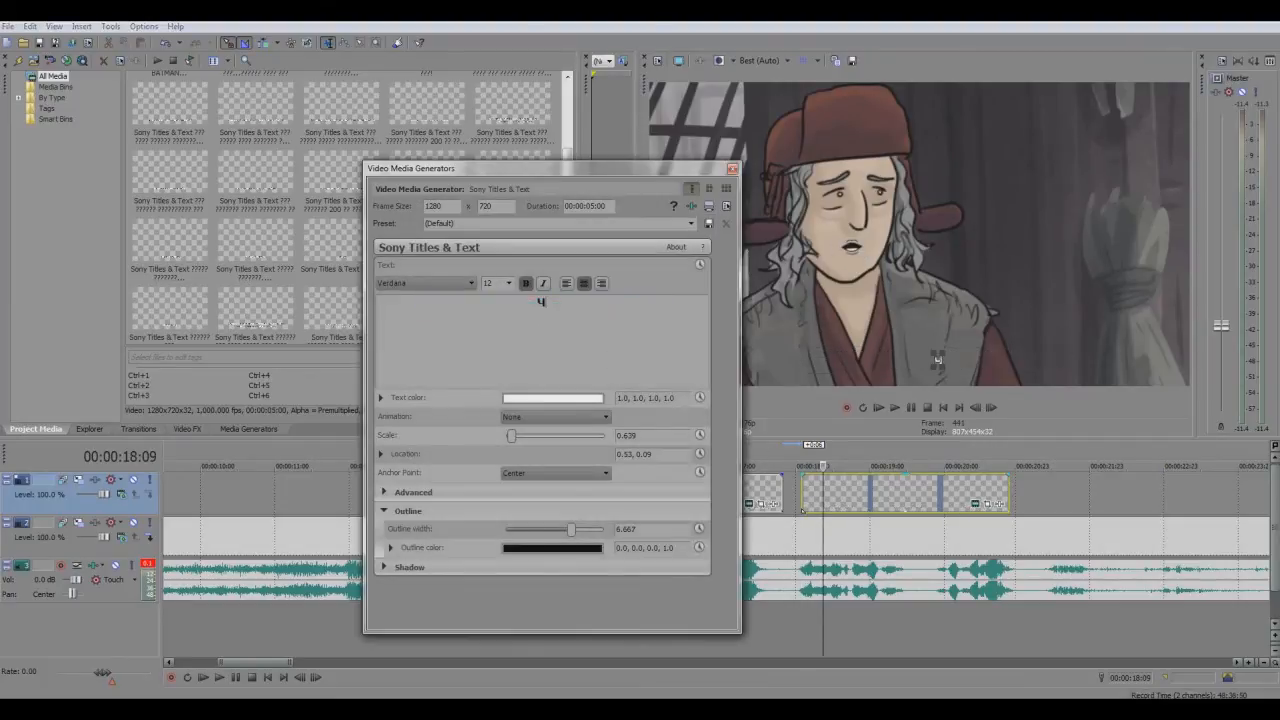
{"action": "type", "text": "и тэрийг..."}
{"action": "left_click", "coordinate": [733, 170]}
Play the second subtitle to find where the spoken phrase ends and trim its event to 00:00:19:12
{"action": "left_click", "coordinate": [801, 490]}
{"action": "key", "text": "space"}
{"action": "left_click", "coordinate": [911, 412]}
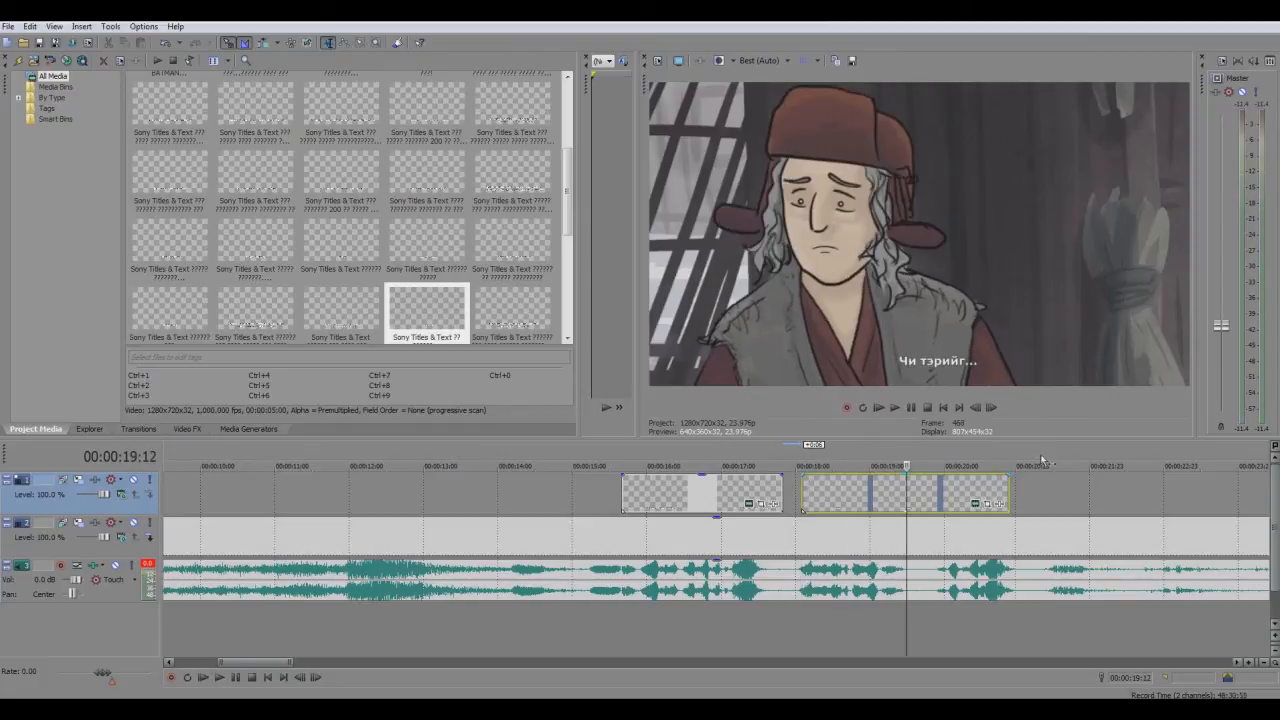
{"action": "left_click_drag", "start_coordinate": [1014, 497], "coordinate": [907, 497]}
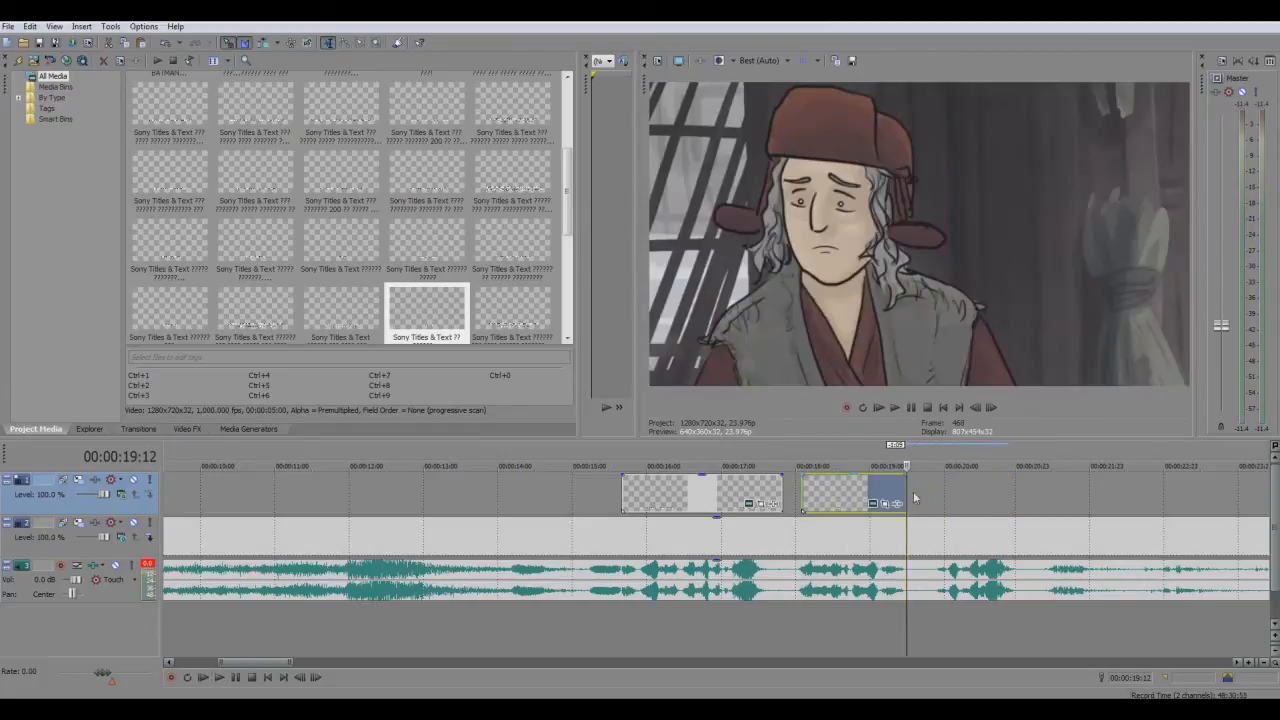
Paste the copied subtitle event at 00:00:19:21 on the upper track as a new copy of the source media
{"action": "left_click", "coordinate": [940, 497]}
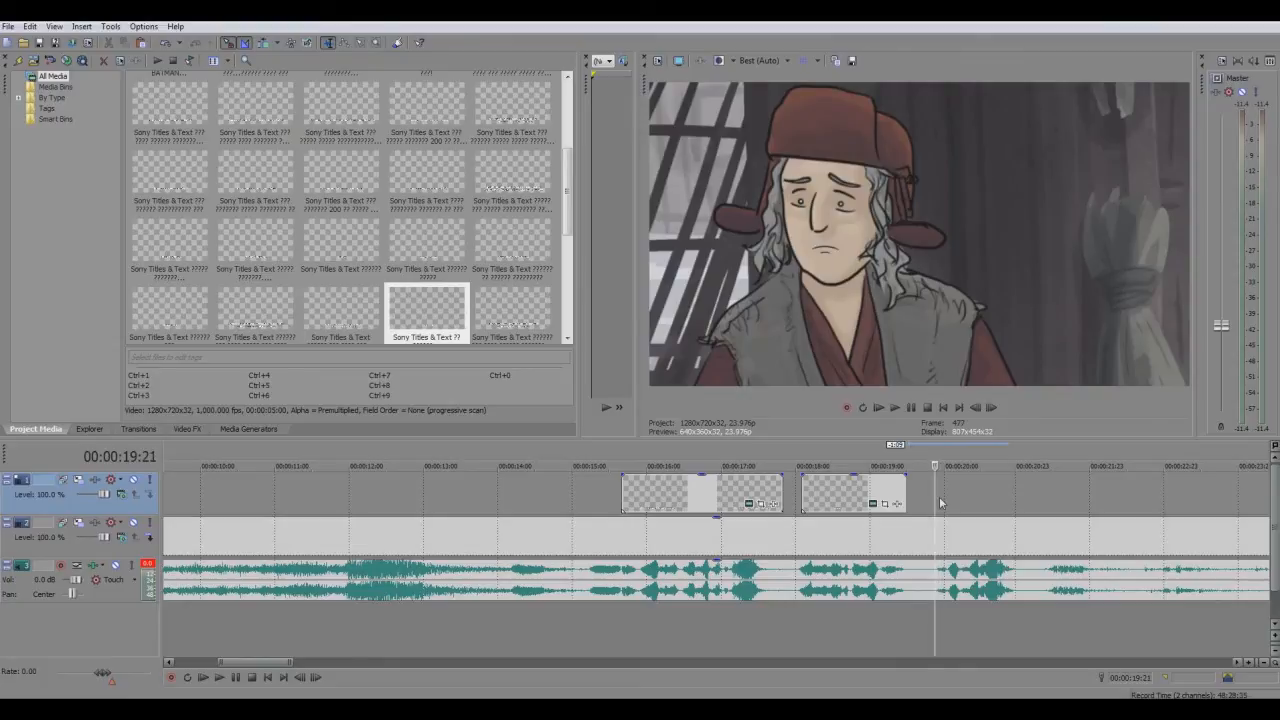
{"action": "key", "text": "ctrl+v"}
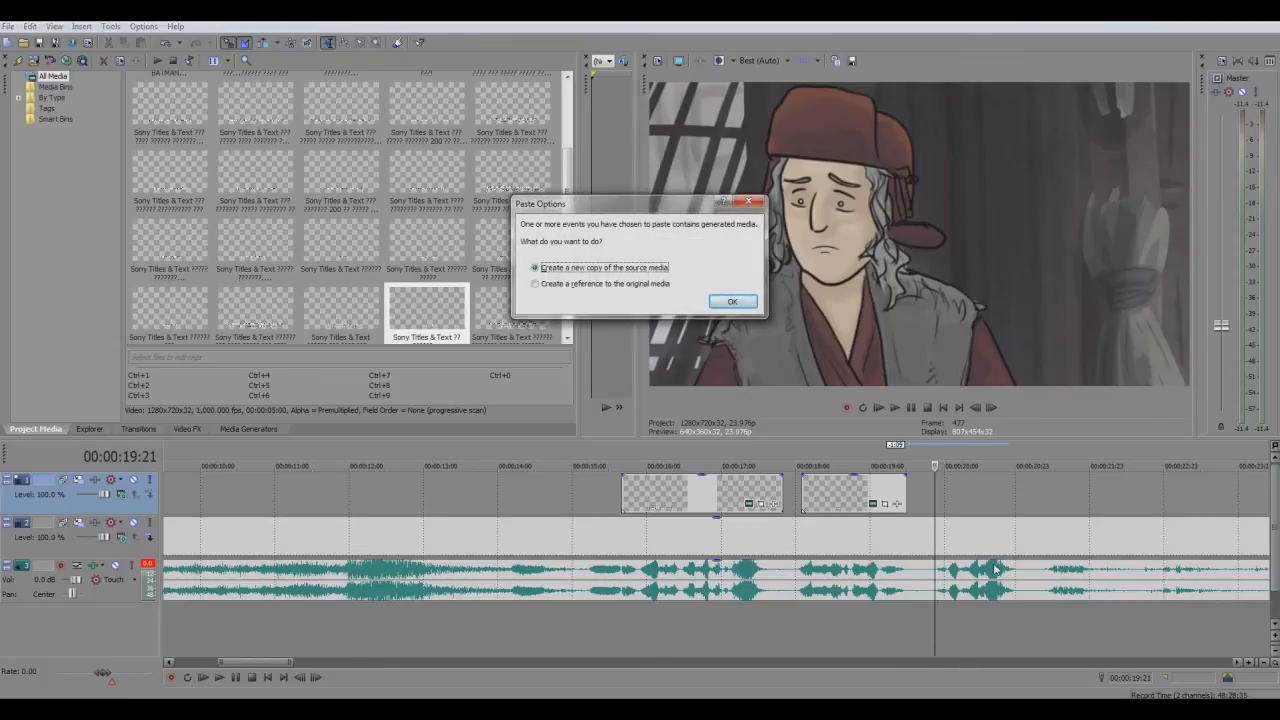
{"action": "left_click", "coordinate": [746, 310]}
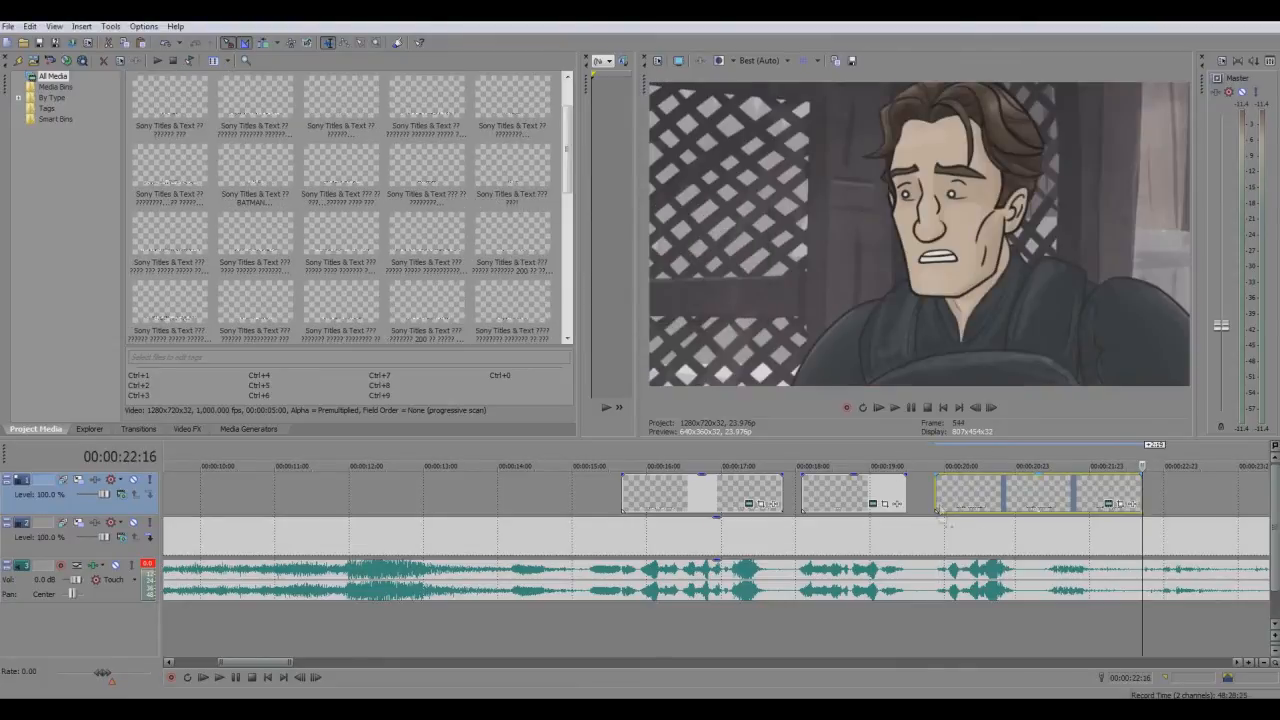
Replace the text of the subtitle event at 00:00:19:21 with "яаж ганц гараараа өргөсөн юм бэ?"
{"action": "left_click", "coordinate": [1110, 503]}
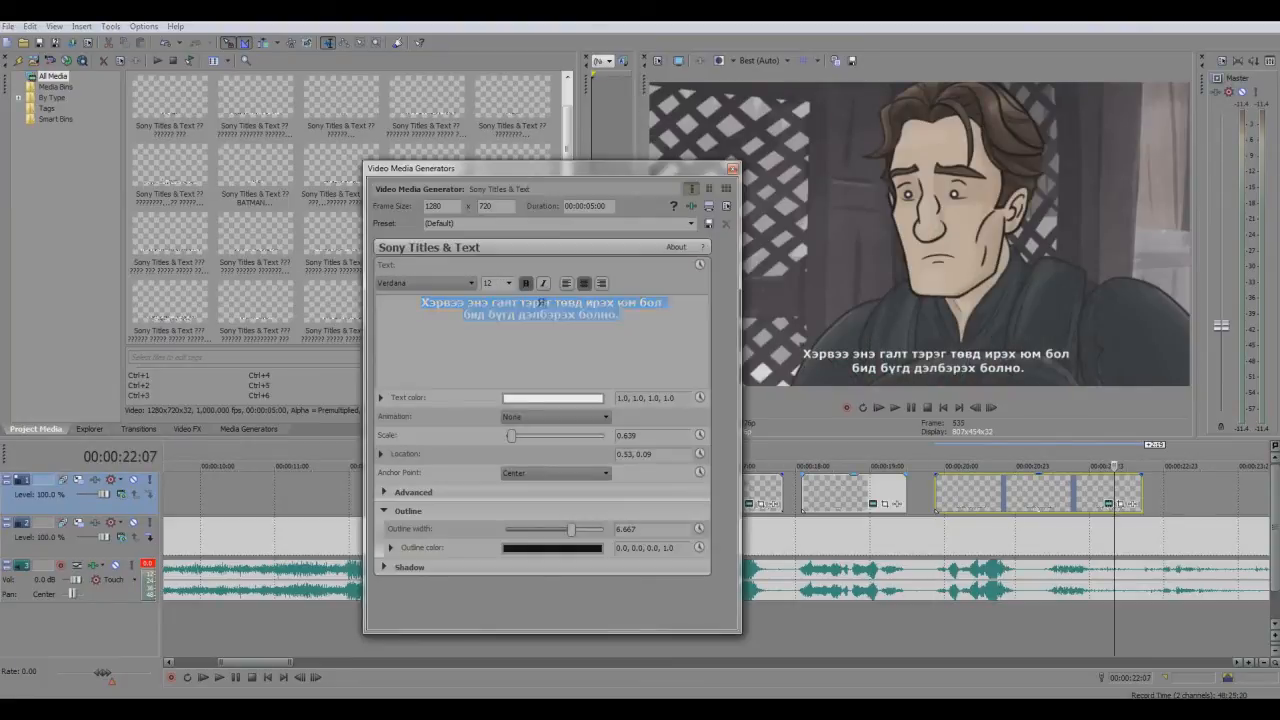
{"action": "type", "text": "Яаж"}
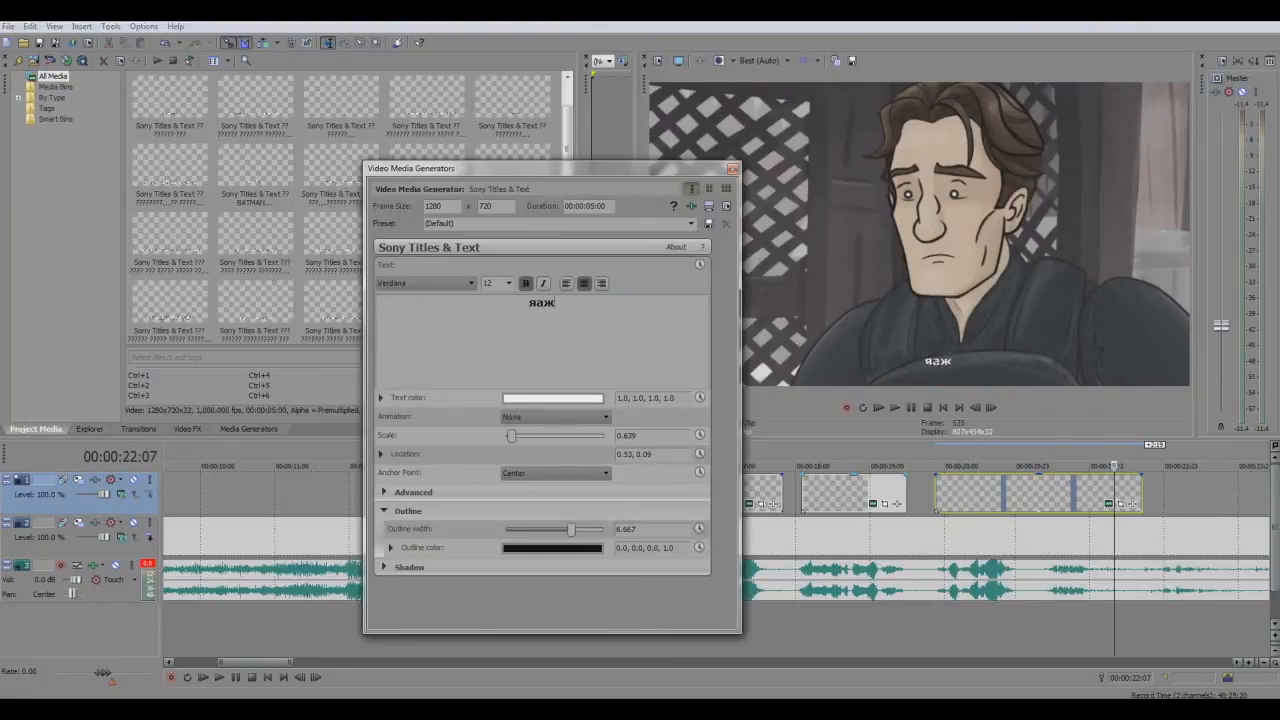
{"action": "type", "text": " ганц гараараа"}
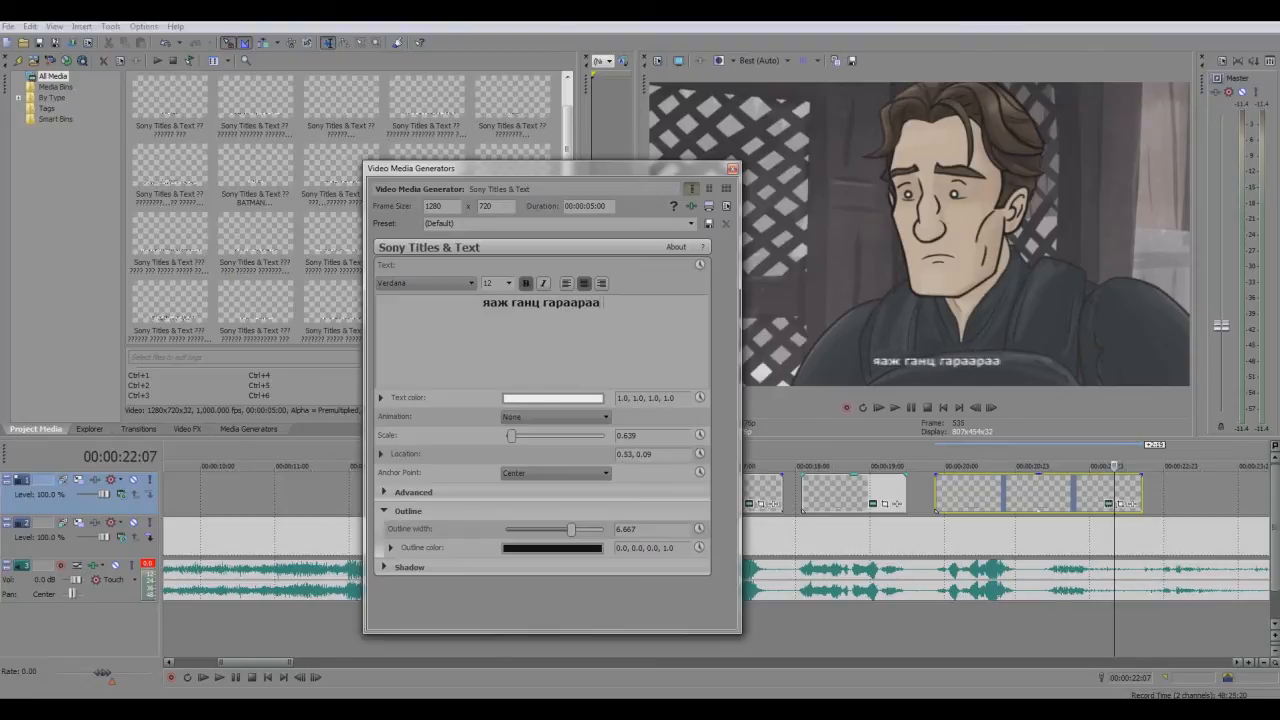
{"action": "type", "text": " өргөсөн"}
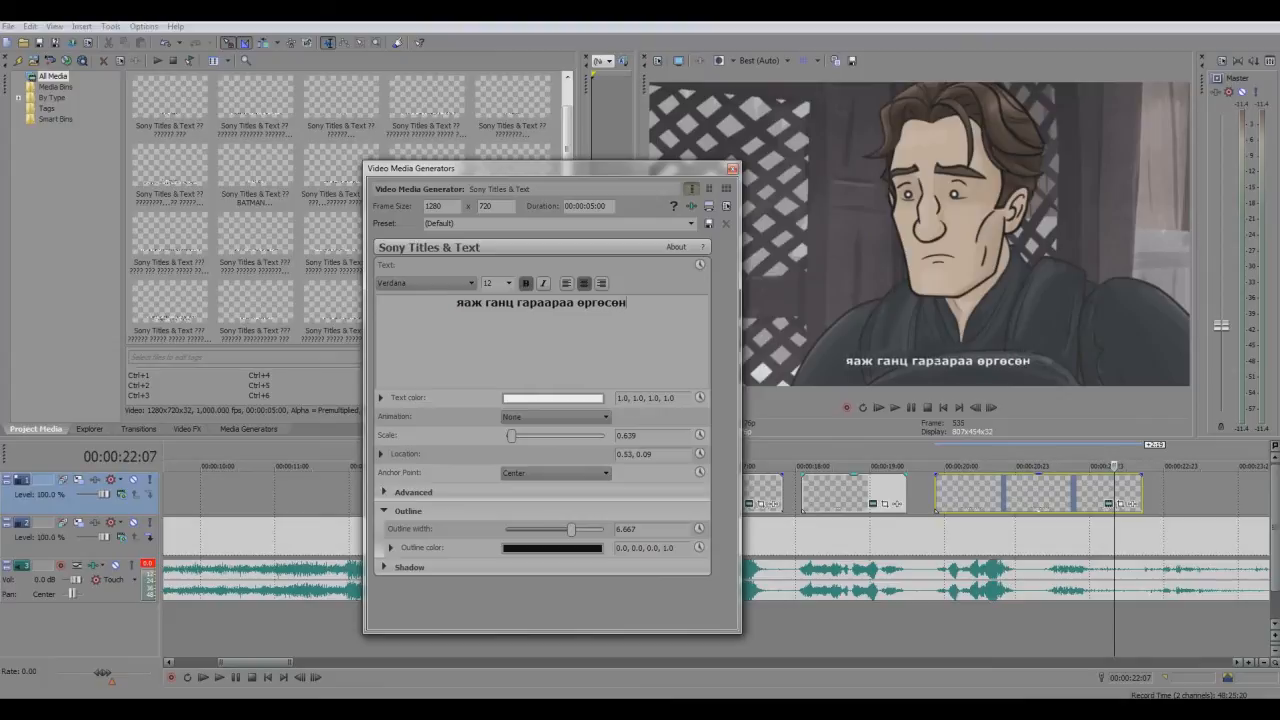
{"action": "type", "text": " юм бэ?"}
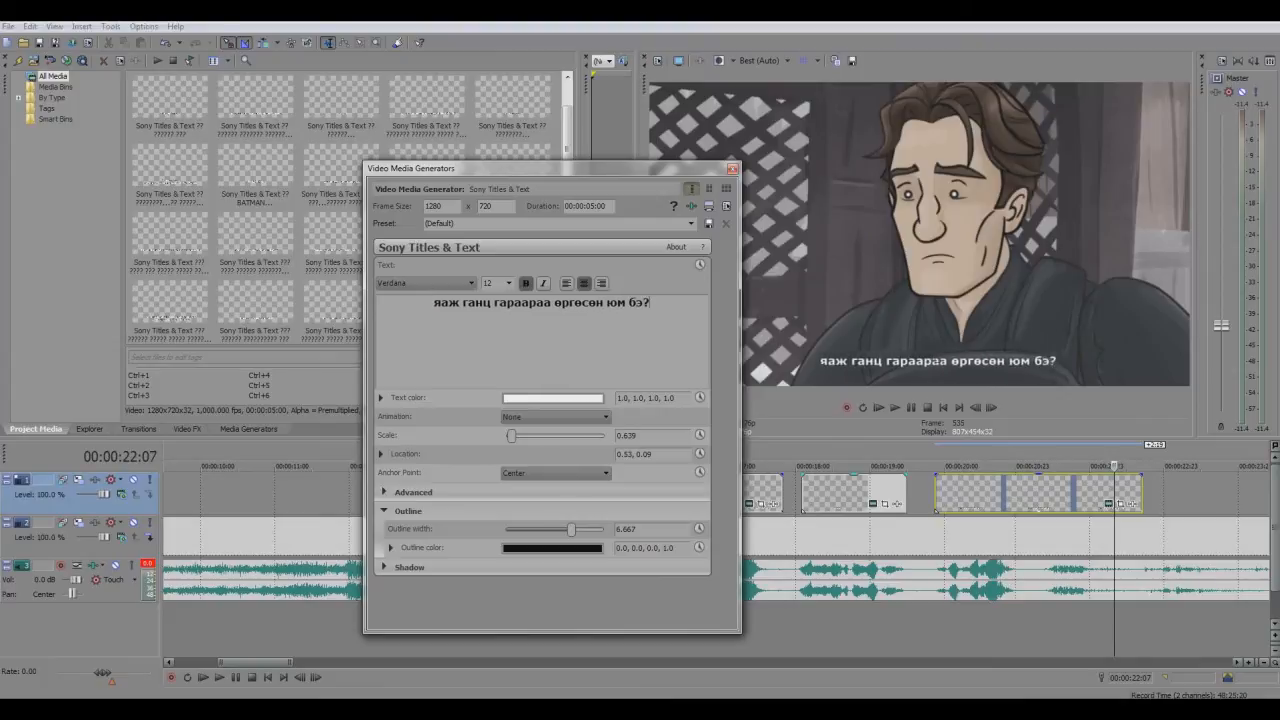
{"action": "left_click", "coordinate": [733, 169]}
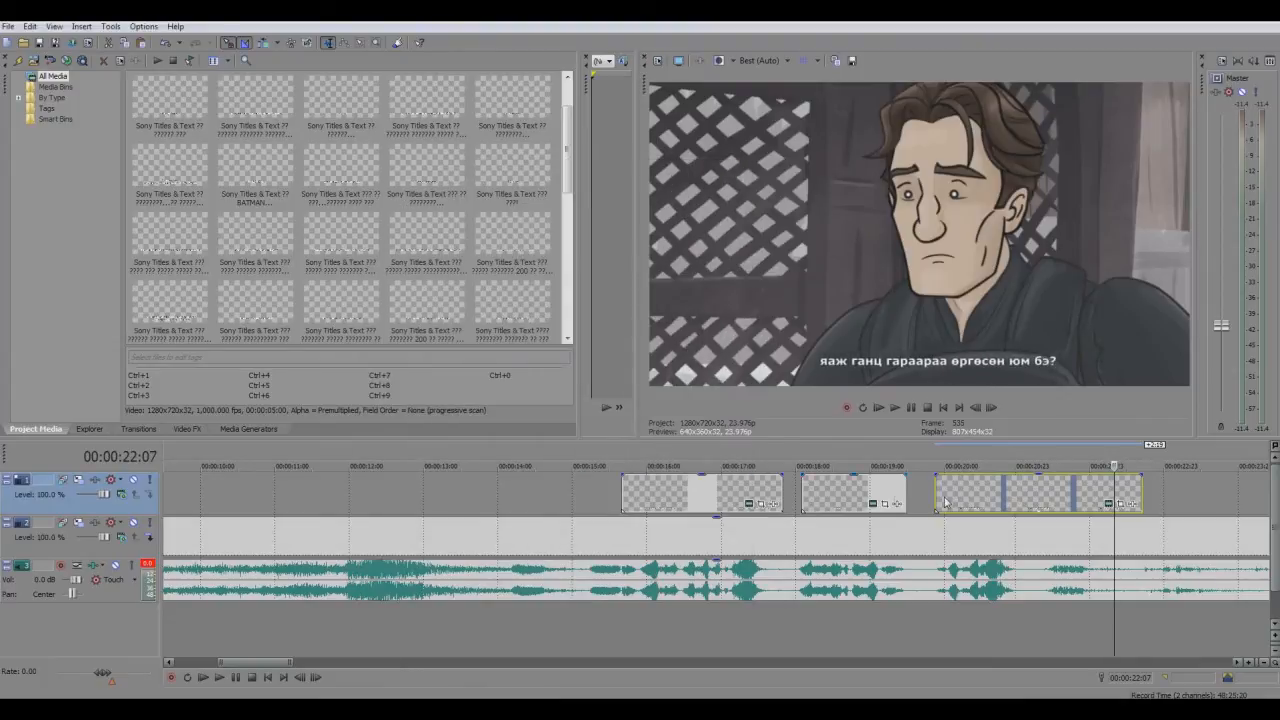
Play the third subtitle to find where the spoken phrase ends and trim its event to about 00:00:21:05
{"action": "left_click", "coordinate": [935, 495]}
{"action": "left_click", "coordinate": [894, 407]}
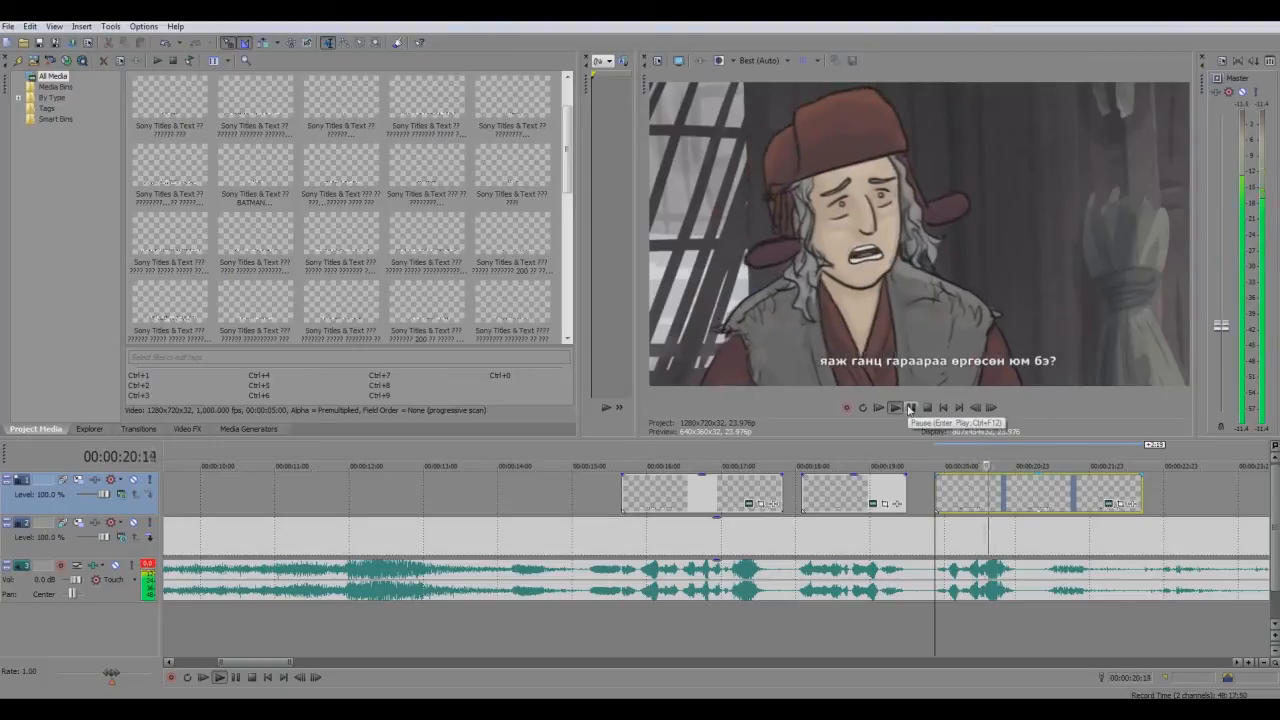
{"action": "left_click_drag", "start_coordinate": [1141, 500], "coordinate": [1049, 508]}
{"action": "left_click", "coordinate": [894, 407]}
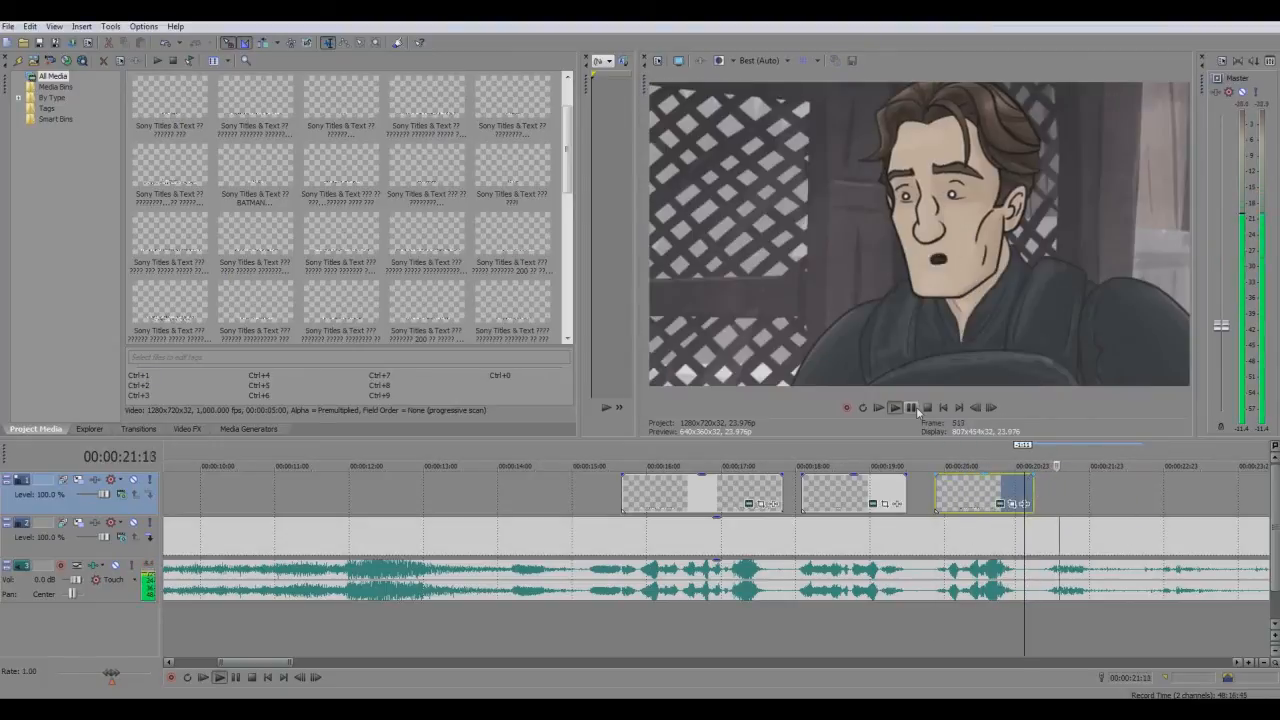
{"action": "left_click", "coordinate": [915, 408]}
Paste the copied subtitle event at 00:00:21:08 on the upper track as a new copy of the source media
{"action": "left_click", "coordinate": [1041, 503]}
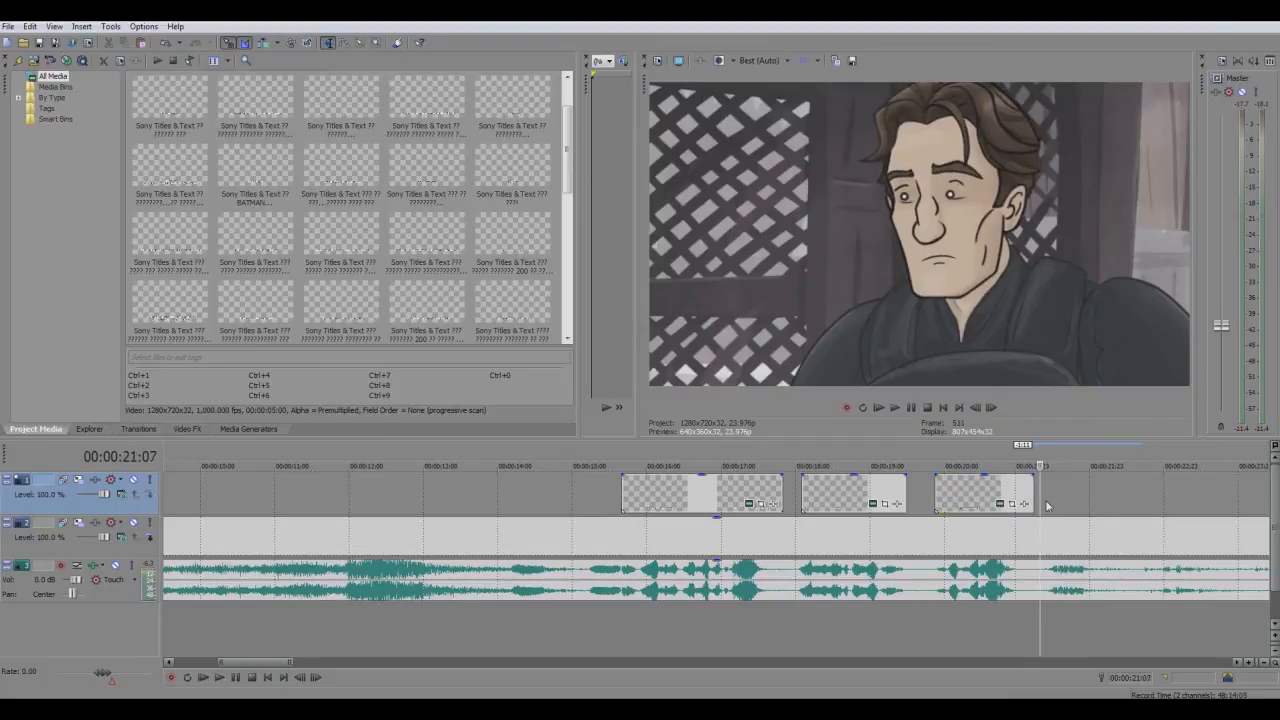
{"action": "key", "text": "ctrl+v"}
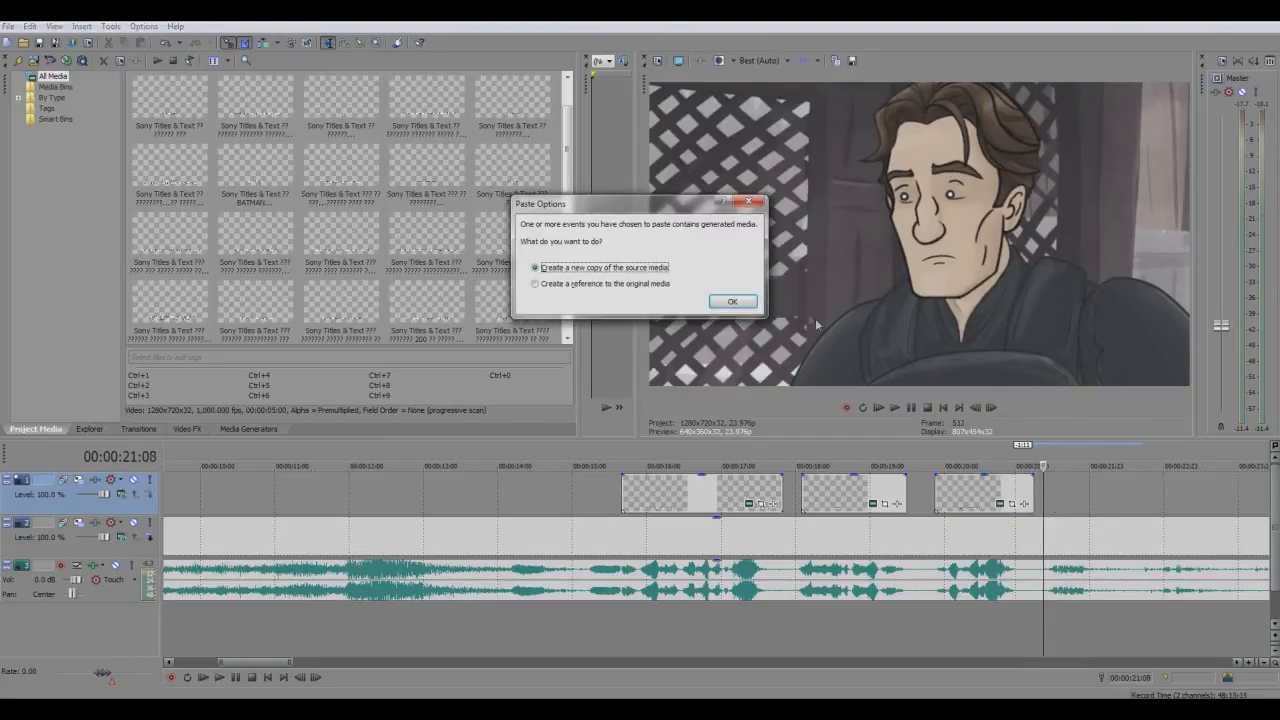
{"action": "left_click", "coordinate": [729, 299]}
Replace the text of the subtitle event at 00:00:21:08 with "Мэдэхгүй ээ..."
{"action": "scroll", "coordinate": [1120, 534], "scroll_direction": "down", "scroll_amount": 2}
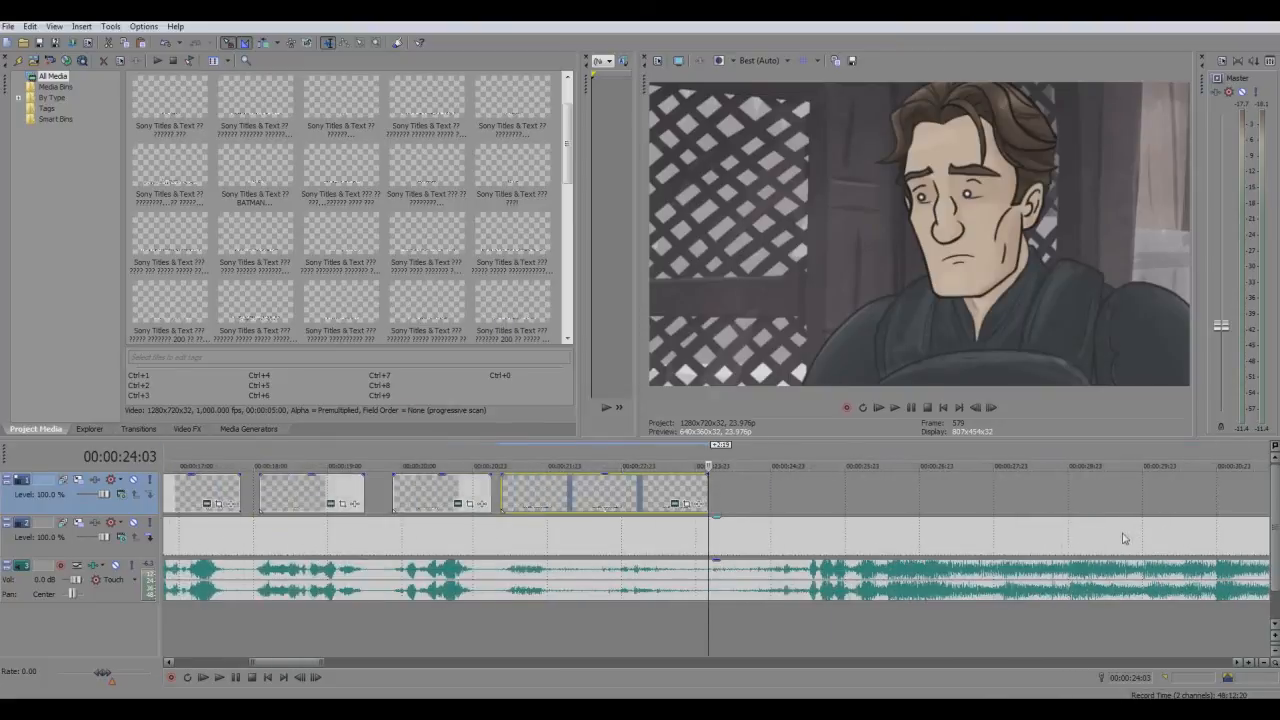
{"action": "left_click", "coordinate": [532, 488]}
{"action": "left_click", "coordinate": [668, 504]}
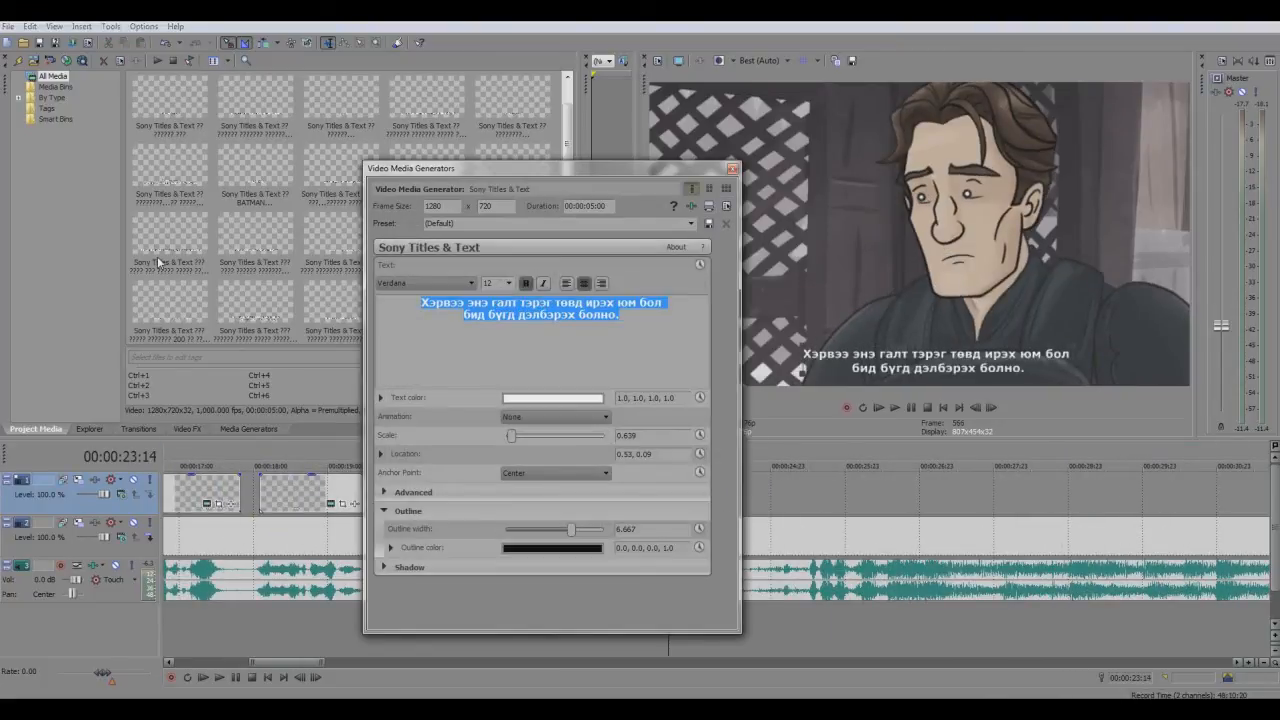
{"action": "type", "text": "Мэдэхгүй"}
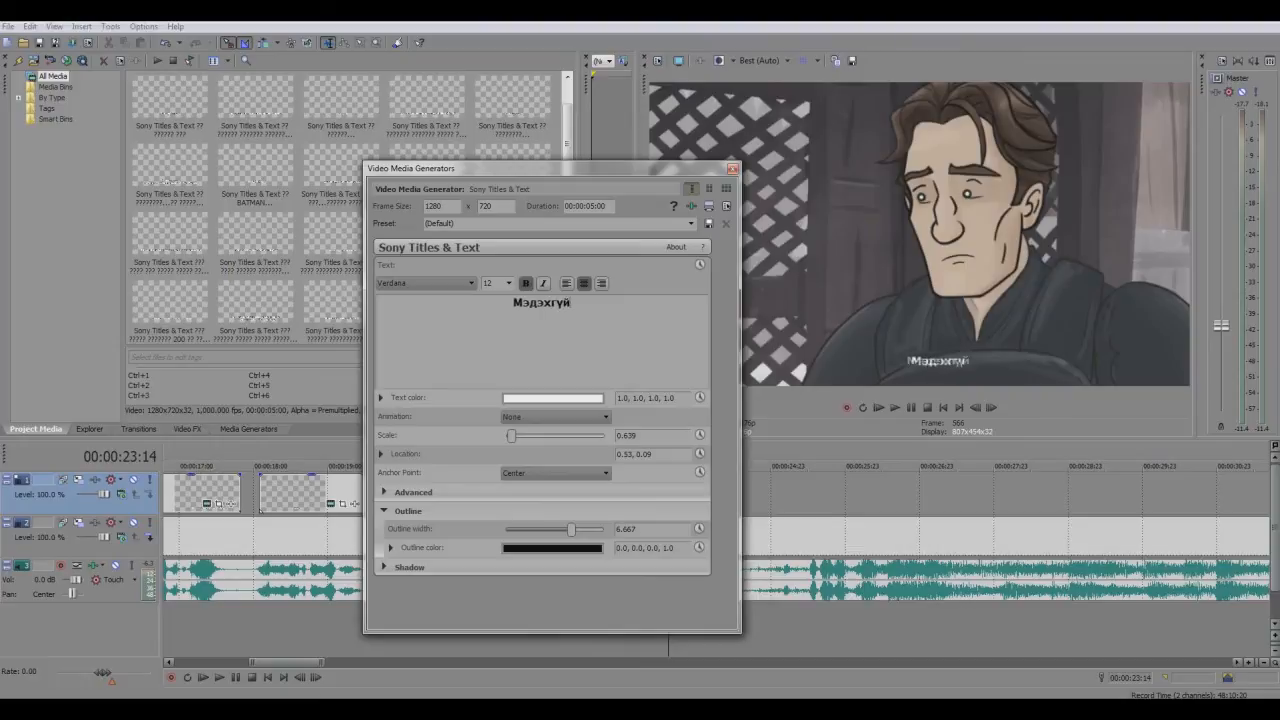
{"action": "type", "text": " ээ.::"}
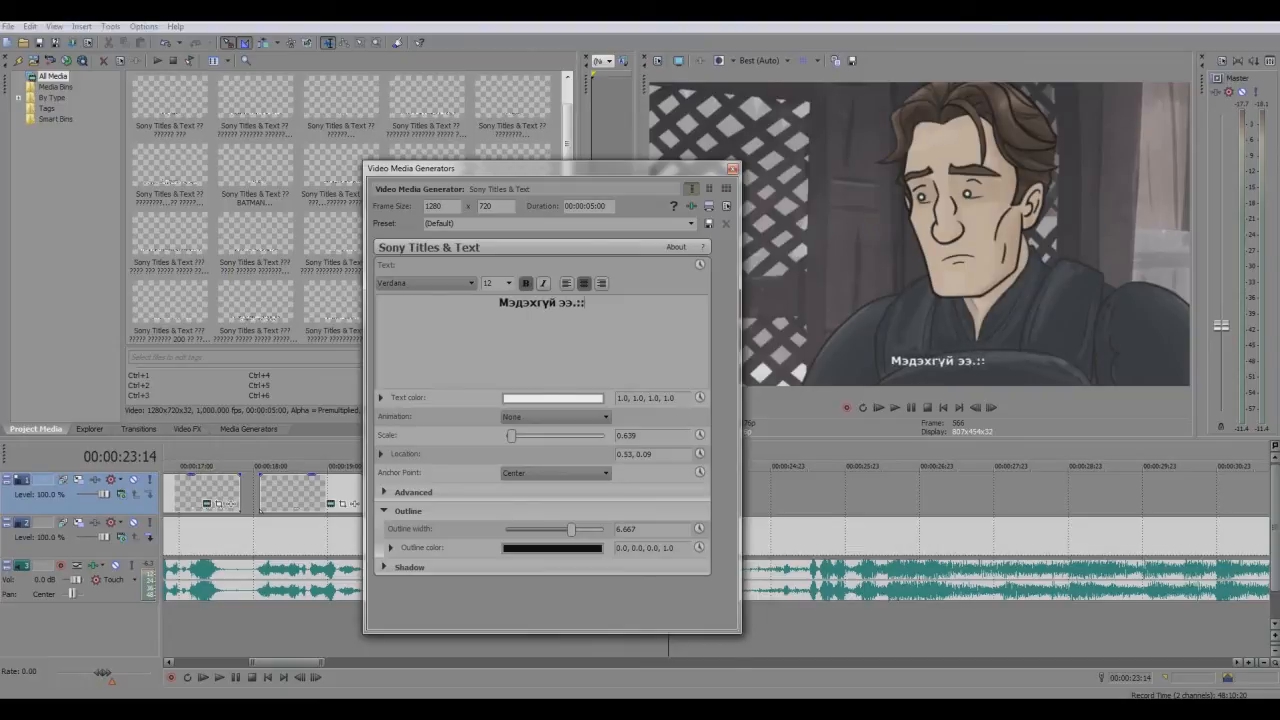
{"action": "key", "text": "BackSpace"}
{"action": "key", "text": "BackSpace"}
{"action": "type", "text": ".."}
{"action": "left_click", "coordinate": [733, 168]}
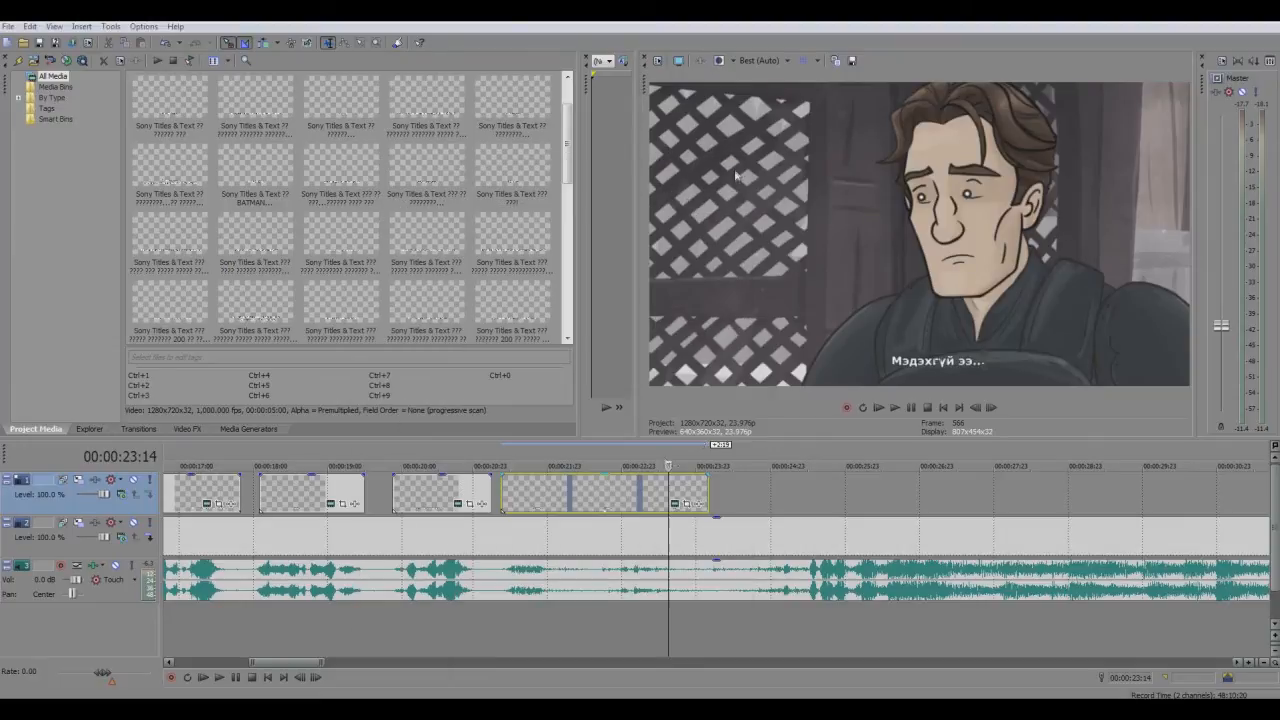
Play the fourth subtitle from its start and trim the end of its event to about 00:00:22:02
{"action": "left_click", "coordinate": [502, 495]}
{"action": "left_click", "coordinate": [894, 407]}
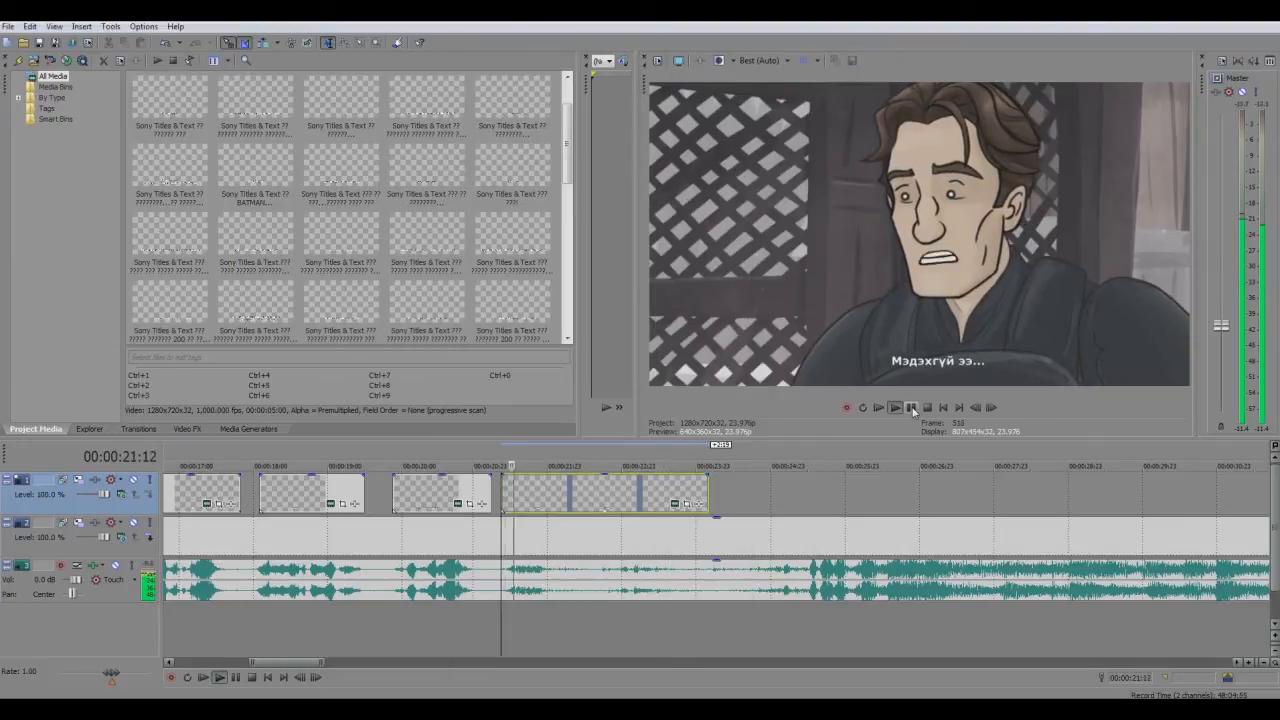
{"action": "left_click", "coordinate": [911, 407]}
{"action": "left_click_drag", "start_coordinate": [708, 494], "coordinate": [557, 494]}
Paste the copied subtitle event at 00:00:22:16 on the upper track as a new copy of the source media
{"action": "left_click", "coordinate": [601, 496]}
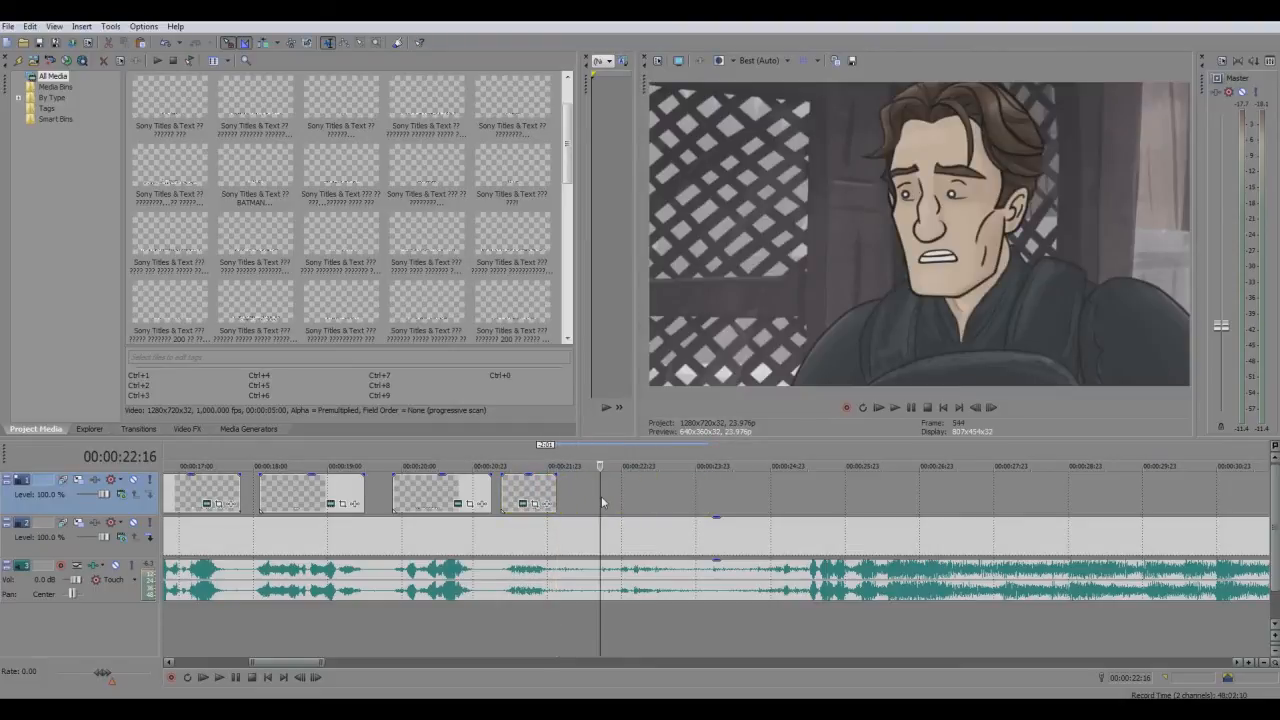
{"action": "key", "text": "ctrl+v"}
{"action": "left_click", "coordinate": [733, 302]}
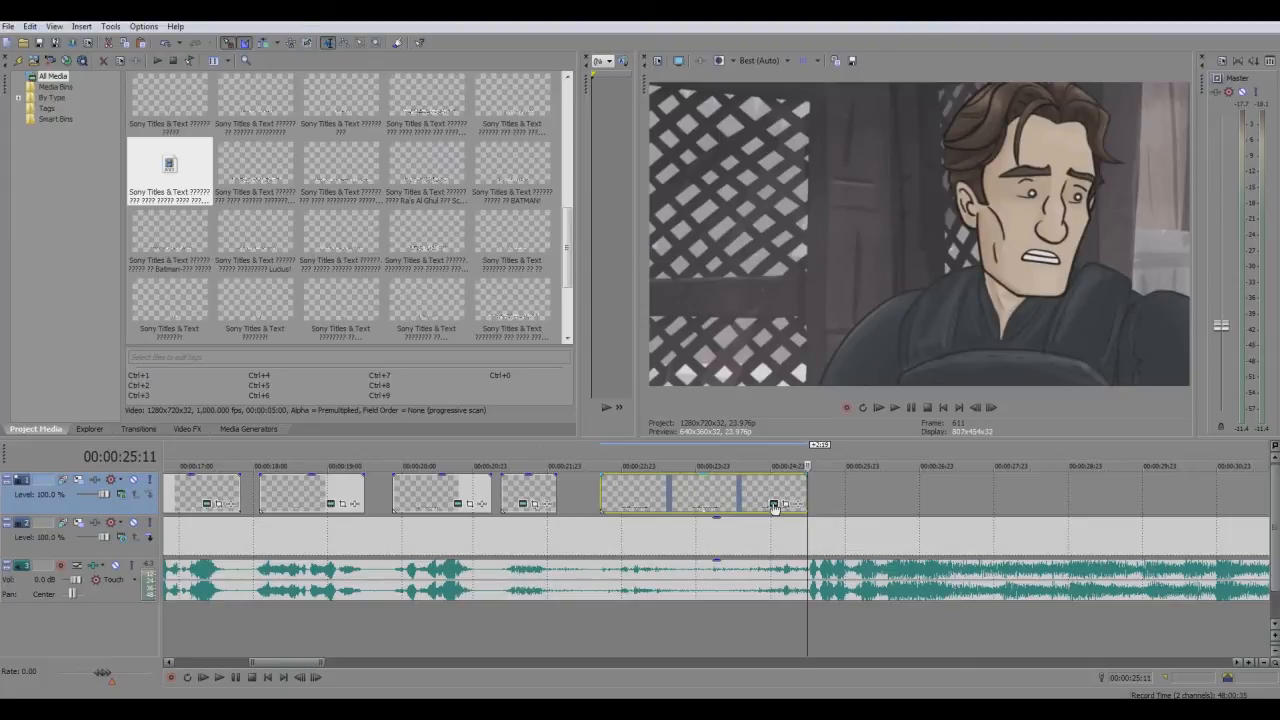
Replace the text of the subtitle event at 00:00:22:16 with "Миний бодлоор..."
{"action": "left_click", "coordinate": [773, 507]}
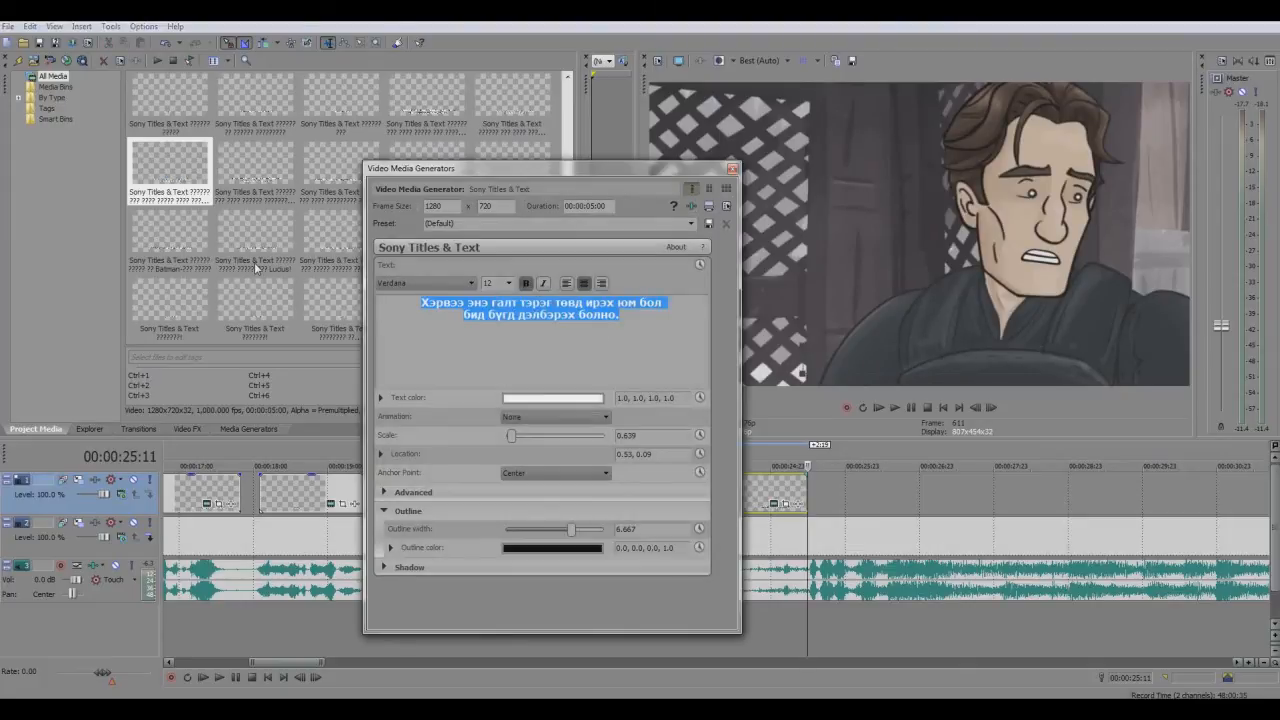
{"action": "type", "text": "Миний бр"}
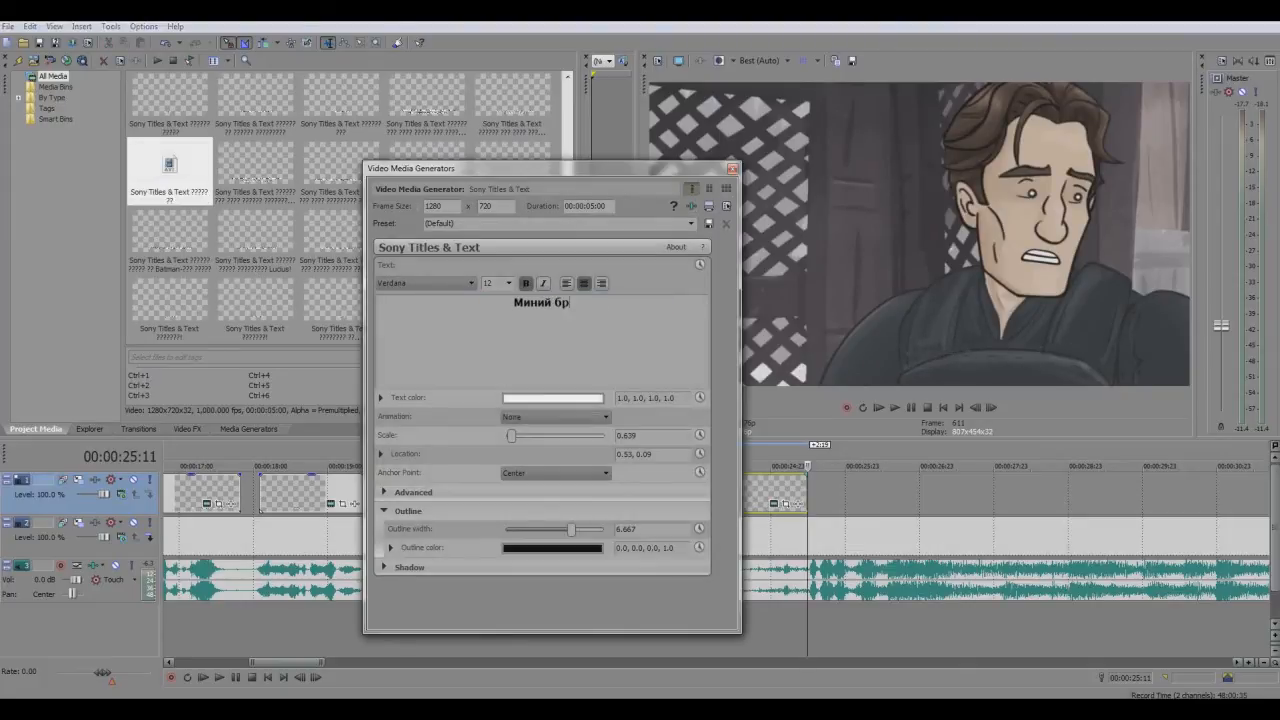
{"action": "key", "text": "BackSpace"}
{"action": "type", "text": "одлоор..."}
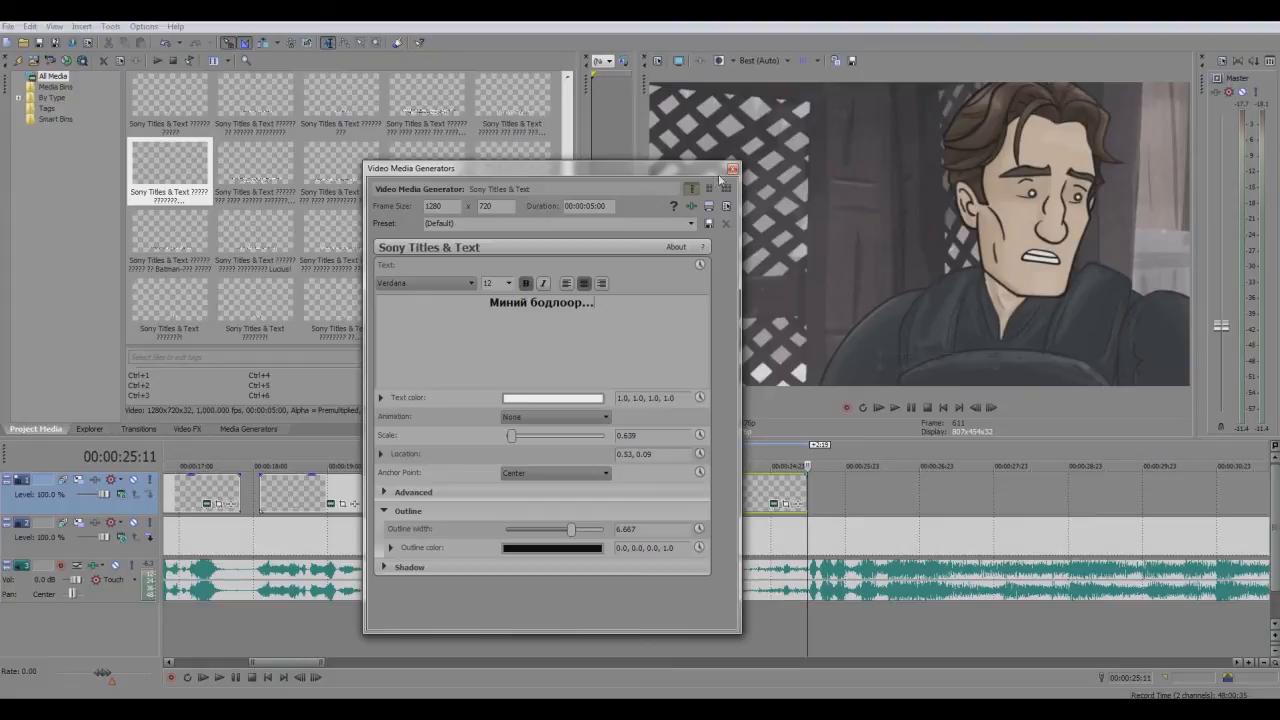
{"action": "left_click", "coordinate": [732, 168]}
Play from the fourth subtitle through the fifth to check their timing against the speech
{"action": "left_click", "coordinate": [531, 488]}
{"action": "left_click", "coordinate": [895, 407]}
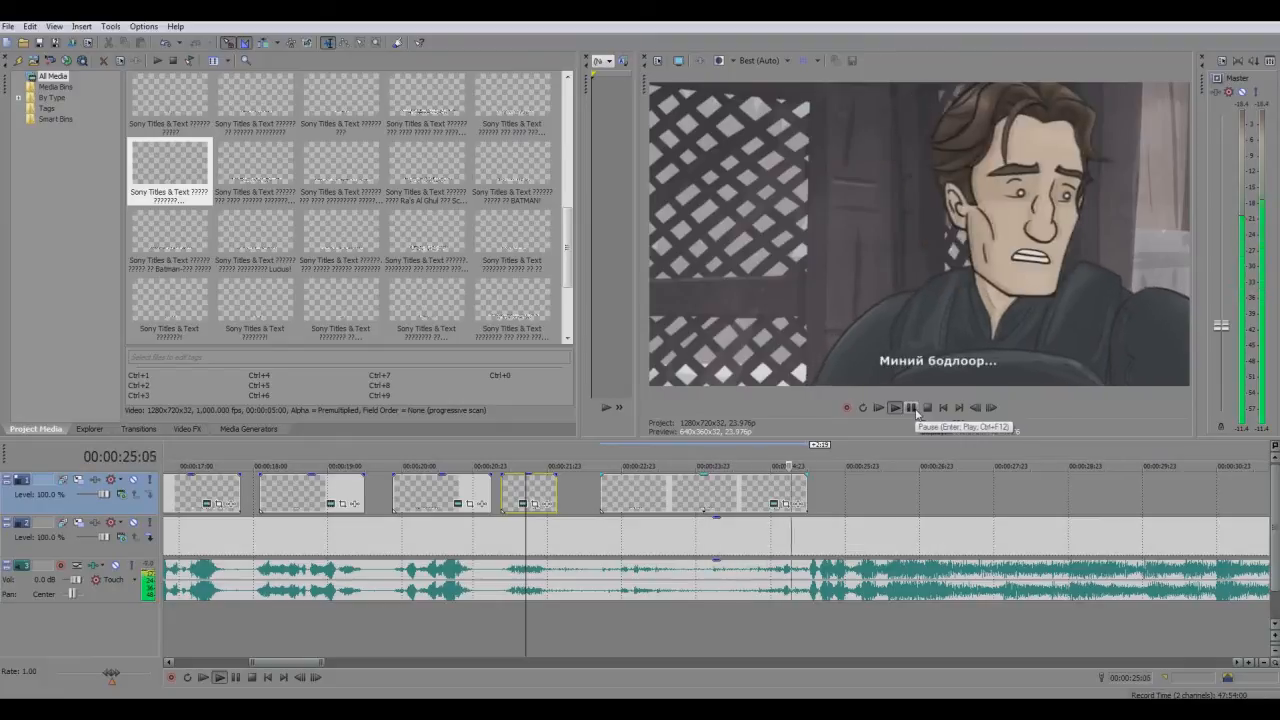
{"action": "left_click", "coordinate": [912, 408]}
Play the whole subtitled section from the first subtitle at 00:00:15:16 to review all five lines
{"action": "scroll", "coordinate": [424, 556], "scroll_direction": "up", "scroll_amount": 3}
{"action": "scroll", "coordinate": [424, 556], "scroll_direction": "down", "scroll_amount": 5}
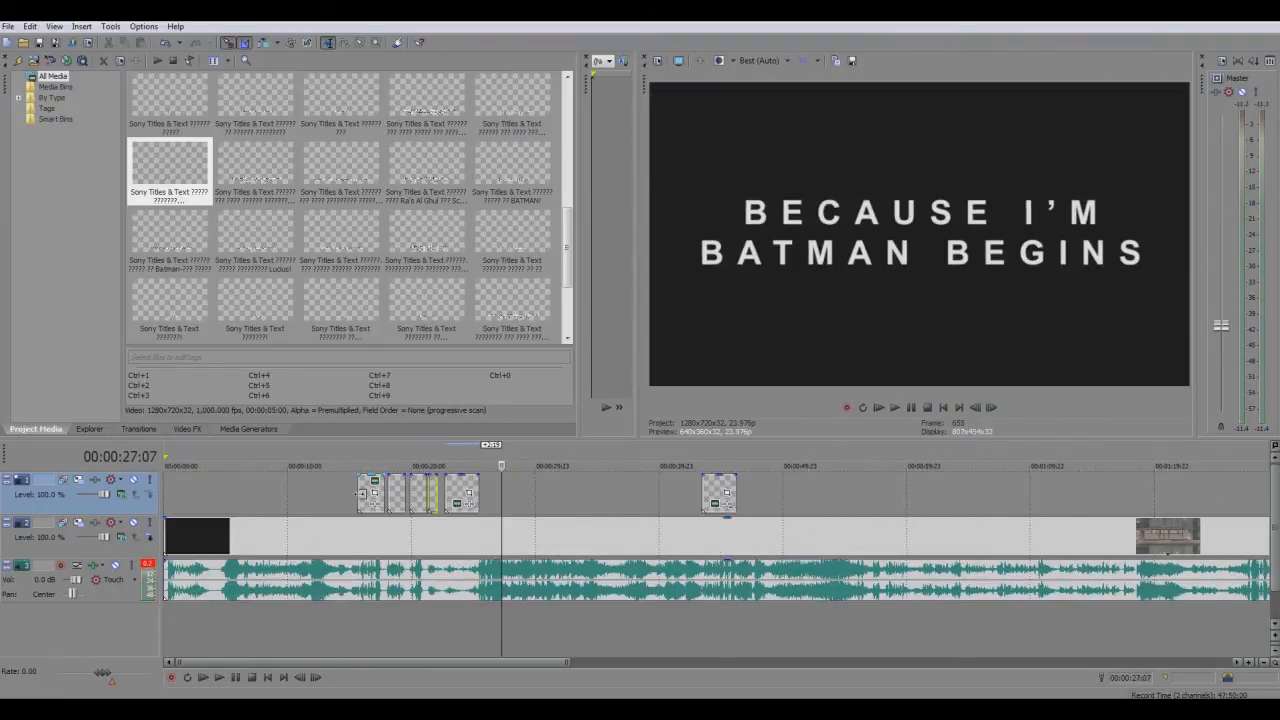
{"action": "left_click", "coordinate": [358, 492]}
{"action": "scroll", "coordinate": [358, 492], "scroll_direction": "up", "scroll_amount": 2}
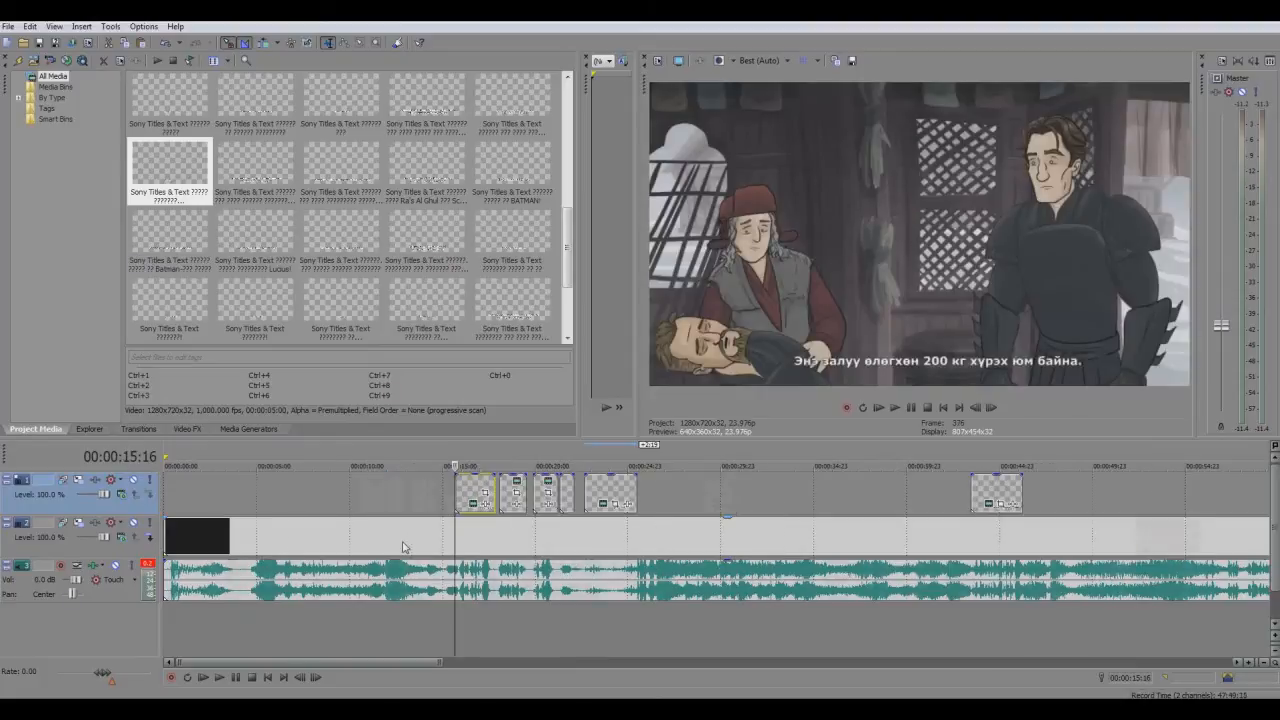
{"action": "left_click", "coordinate": [916, 411]}
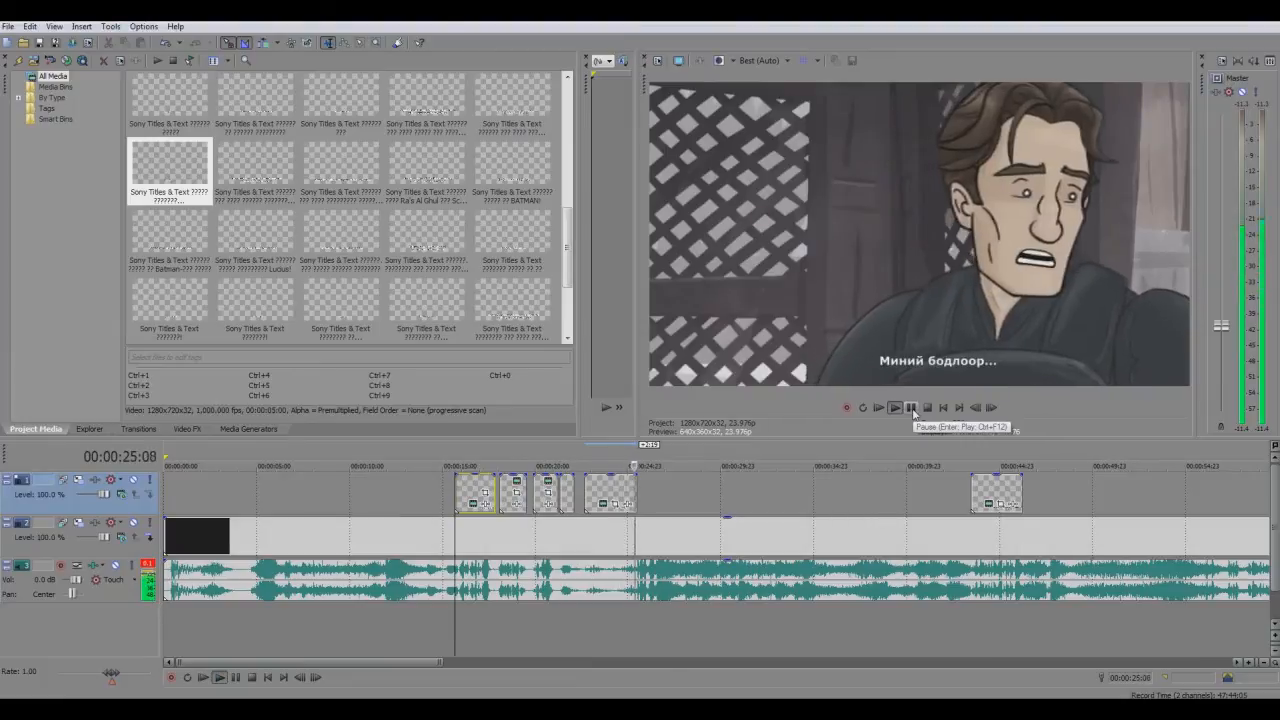
{"action": "left_click", "coordinate": [911, 407]}
Set the loop region over the whole clip from 00:00:00:00 to 00:02:42:03 and select the video event
{"action": "scroll", "coordinate": [672, 590], "scroll_direction": "down", "scroll_amount": 4}
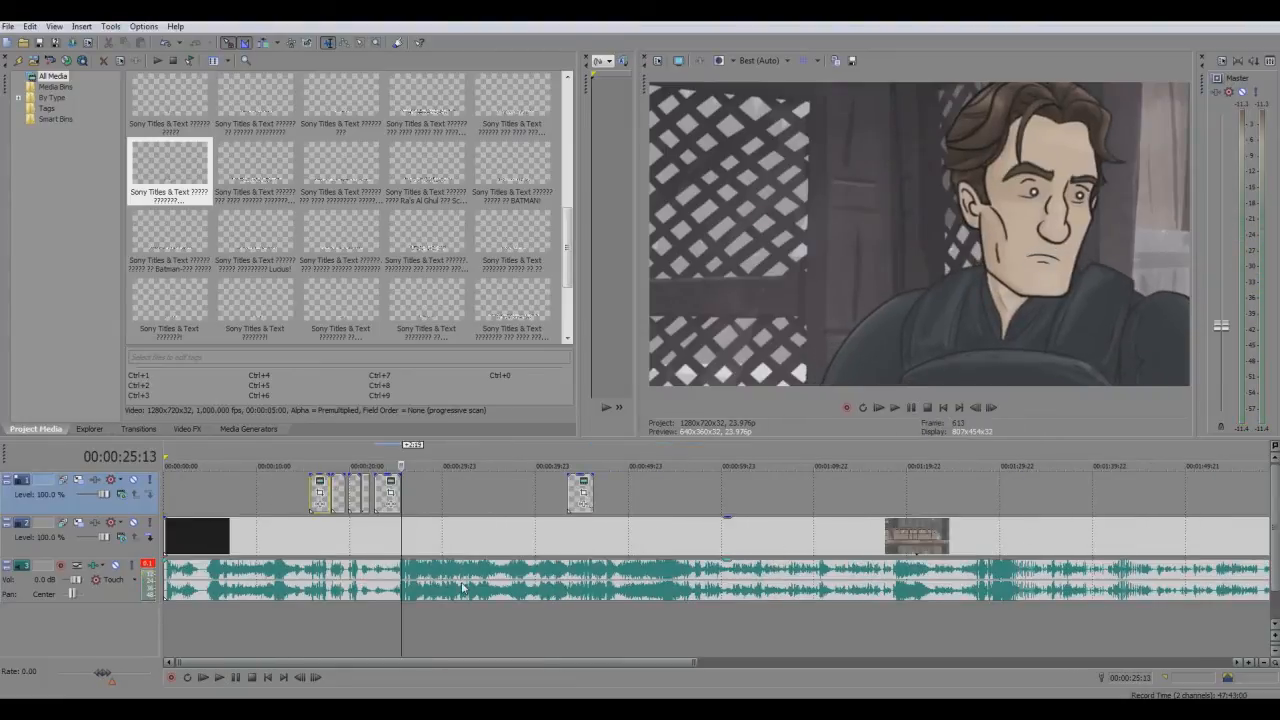
{"action": "scroll", "coordinate": [462, 588], "scroll_direction": "up", "scroll_amount": 3}
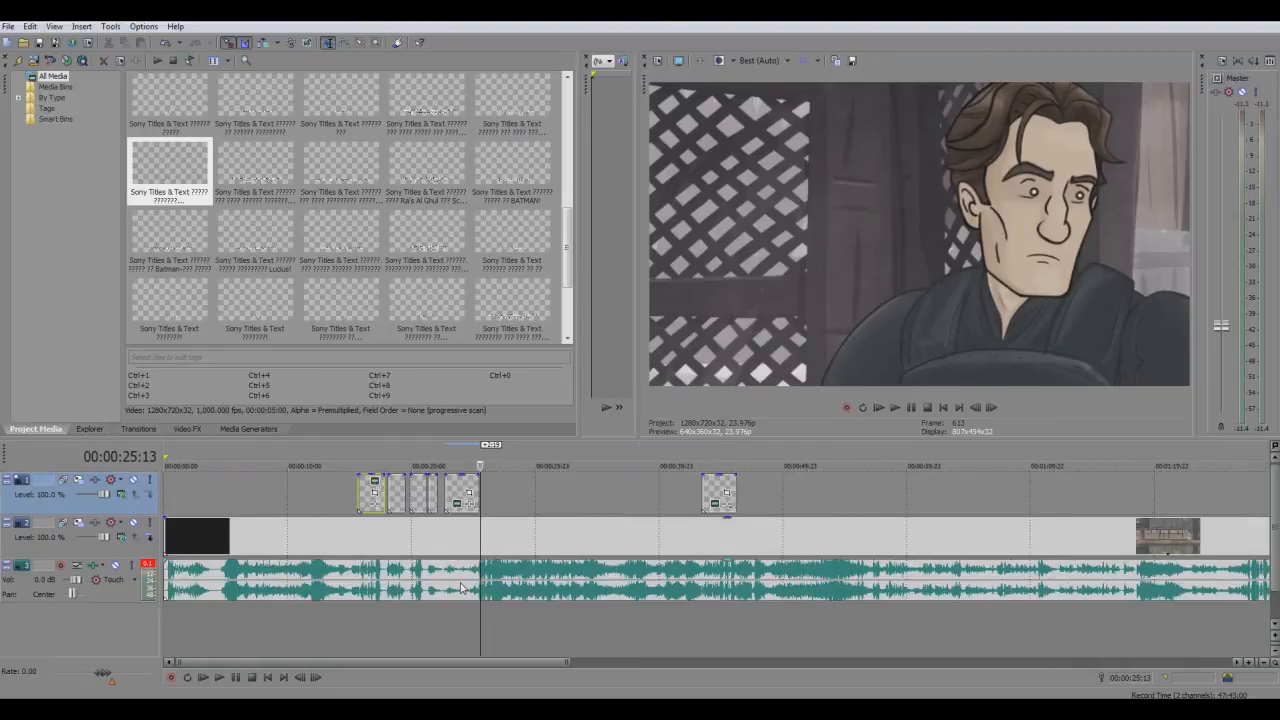
{"action": "scroll", "coordinate": [865, 604], "scroll_direction": "down", "scroll_amount": 5}
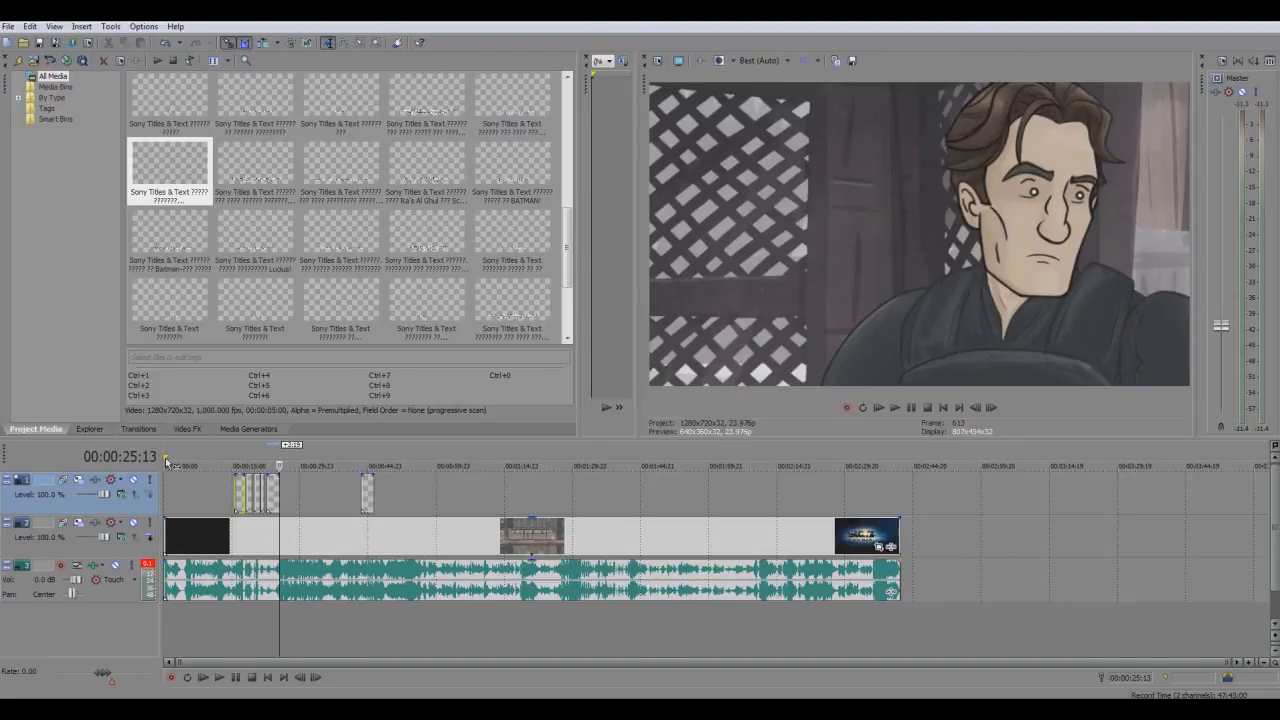
{"action": "left_click_drag", "start_coordinate": [167, 460], "coordinate": [899, 486]}
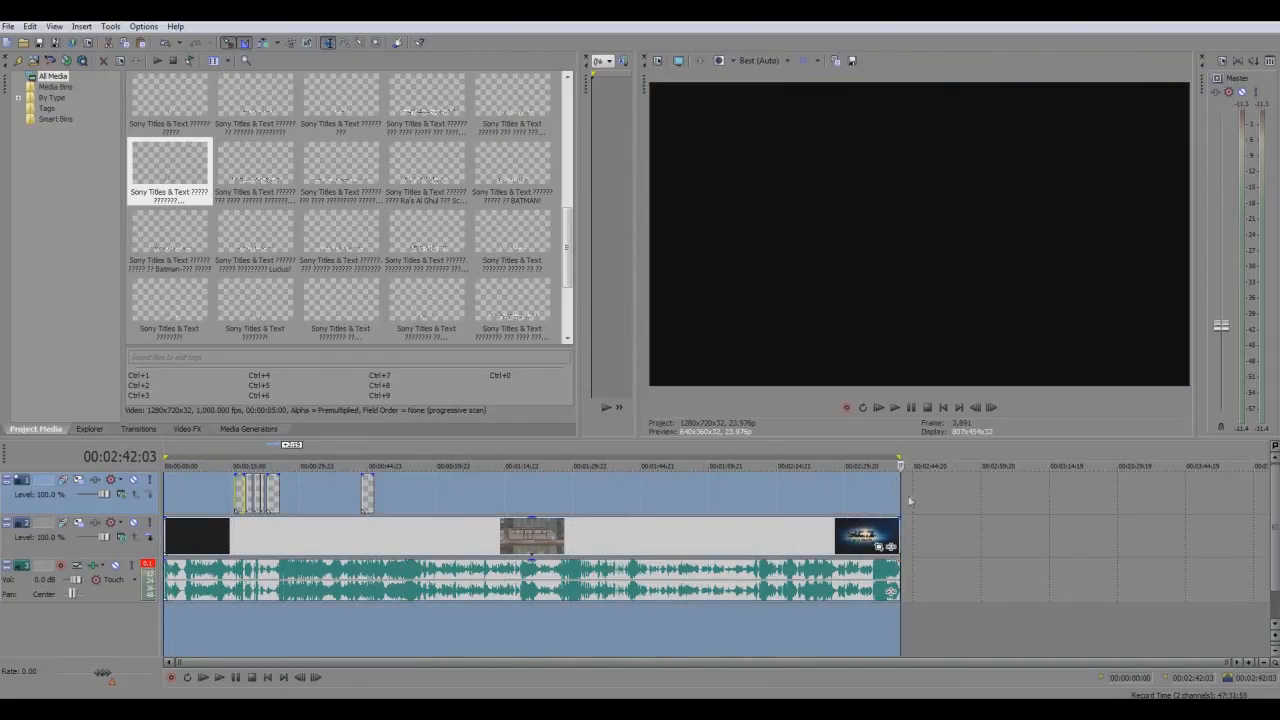
{"action": "left_click", "coordinate": [662, 548]}
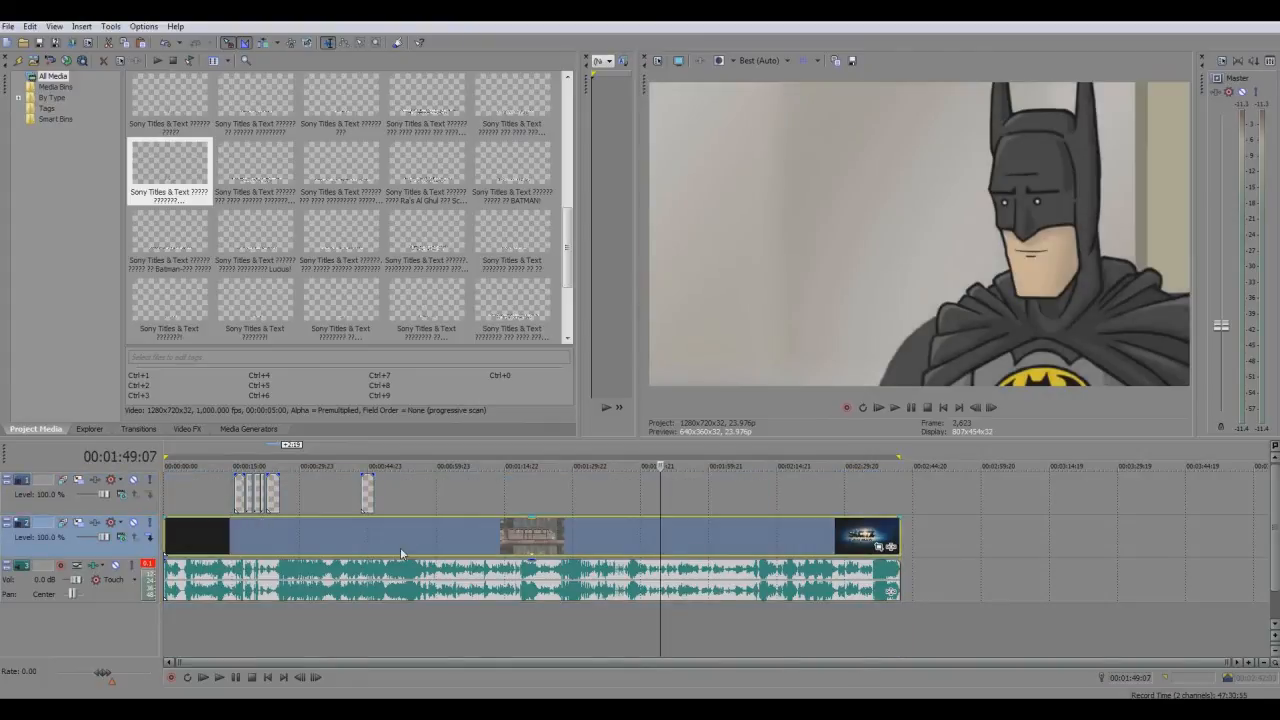
Start rendering the project as Windows Media Video V11 and open the 4.8 Mbps HD 720-24p template for customization
{"action": "left_click", "coordinate": [7, 26]}
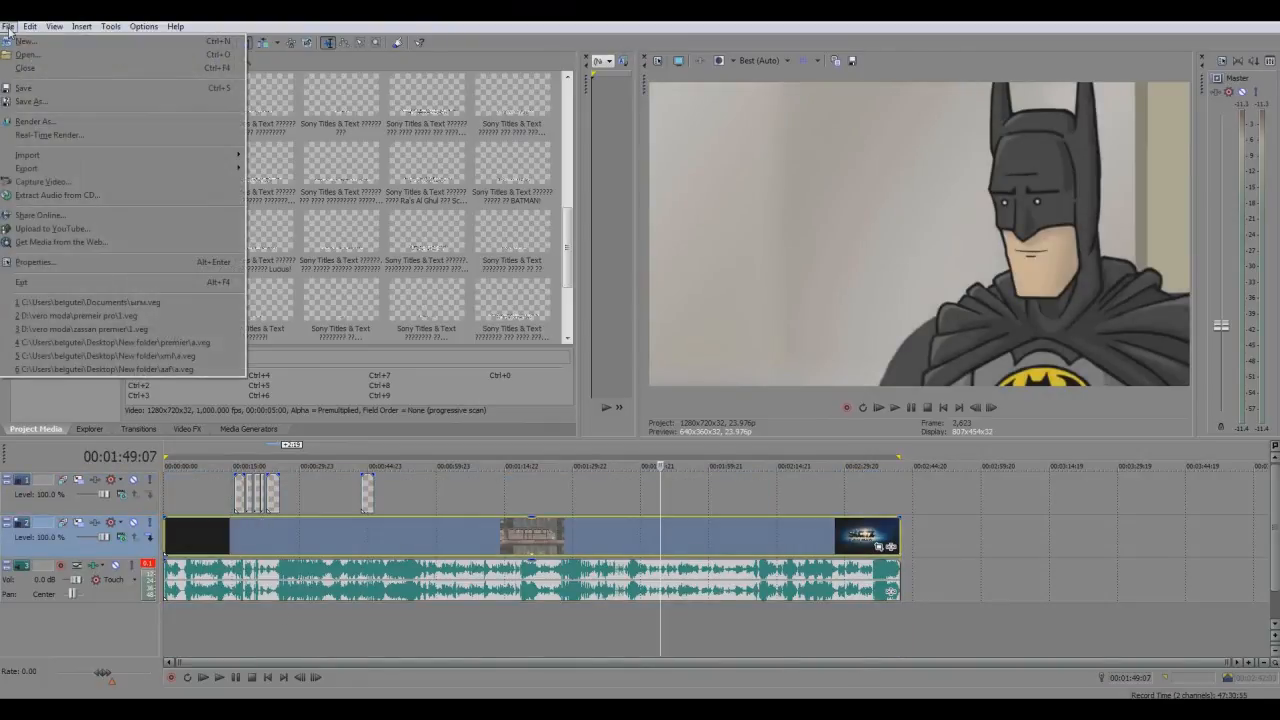
{"action": "left_click", "coordinate": [57, 124]}
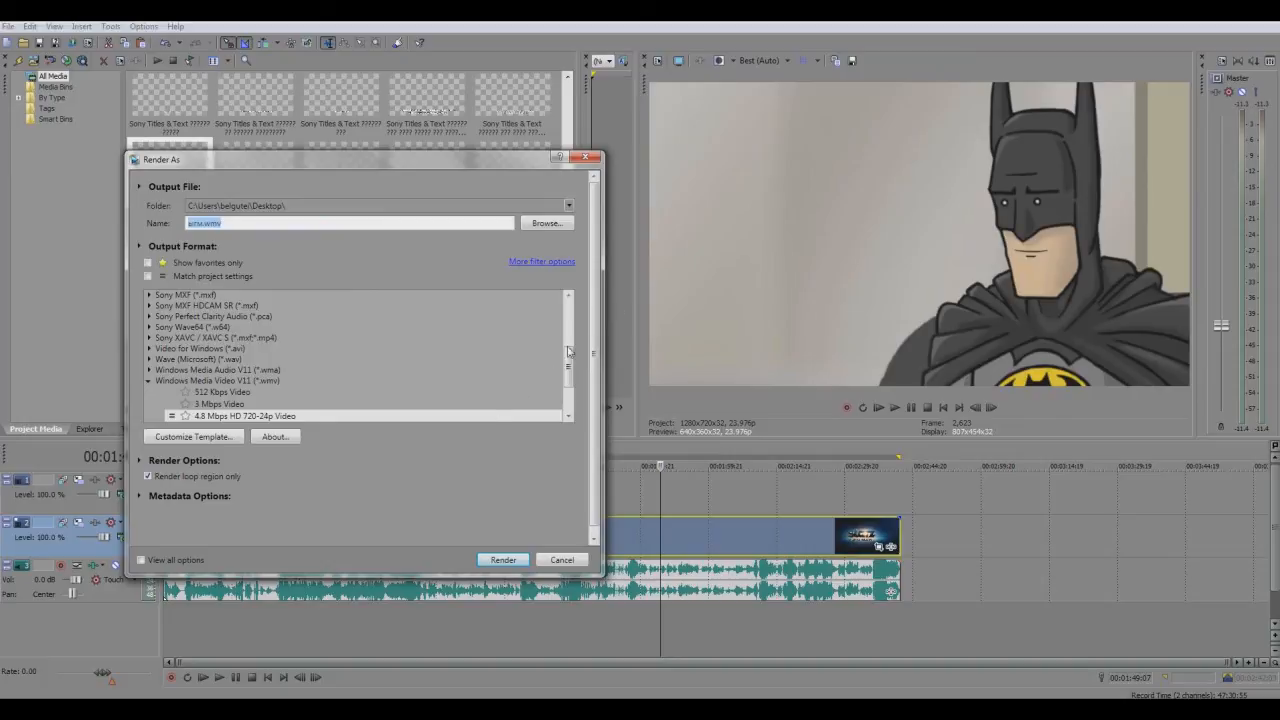
{"action": "left_click_drag", "start_coordinate": [570, 368], "coordinate": [571, 389]}
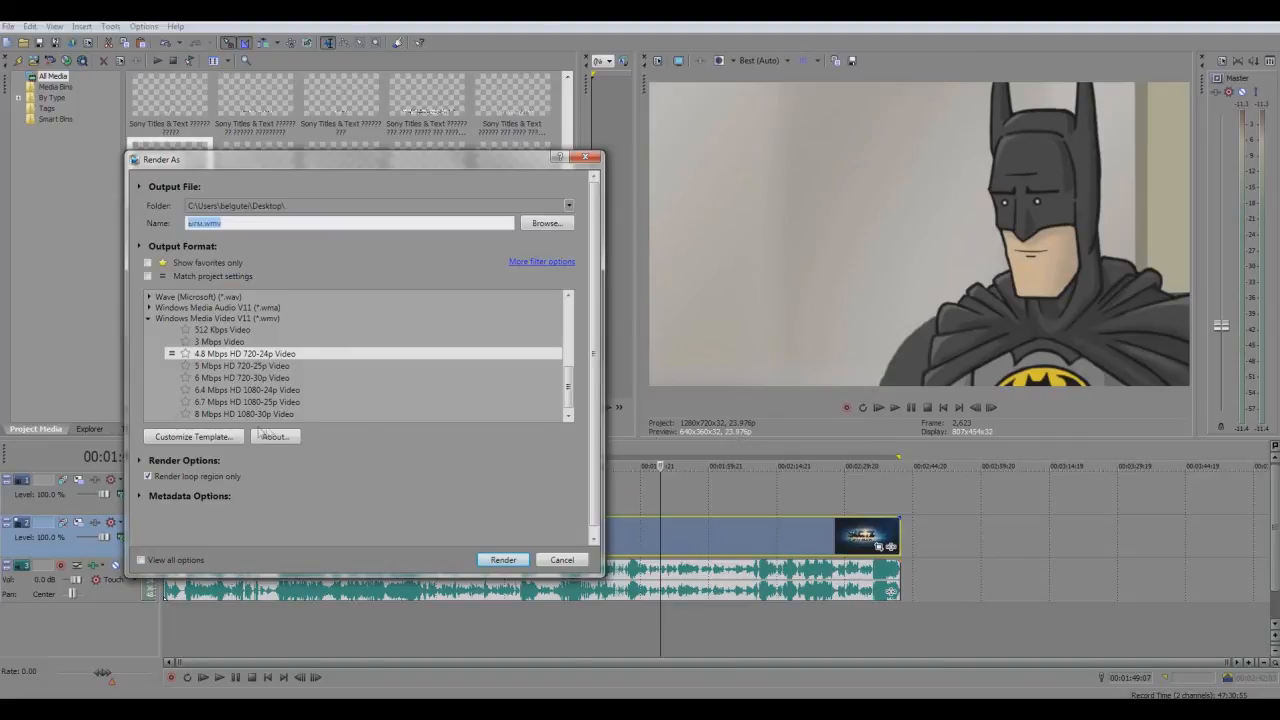
{"action": "left_click", "coordinate": [228, 437]}
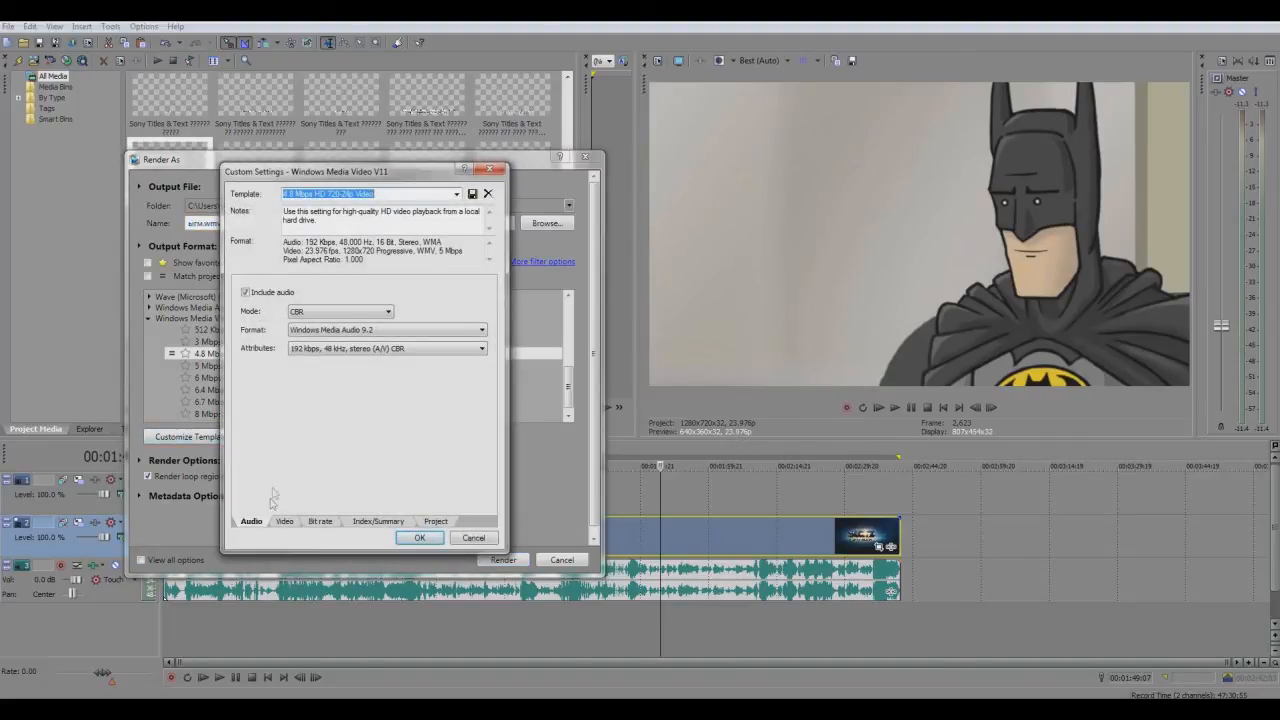
In the template's video settings, keep the 23.976 fps frame rate and raise the video smoothness to its maximum
{"action": "left_click", "coordinate": [284, 521]}
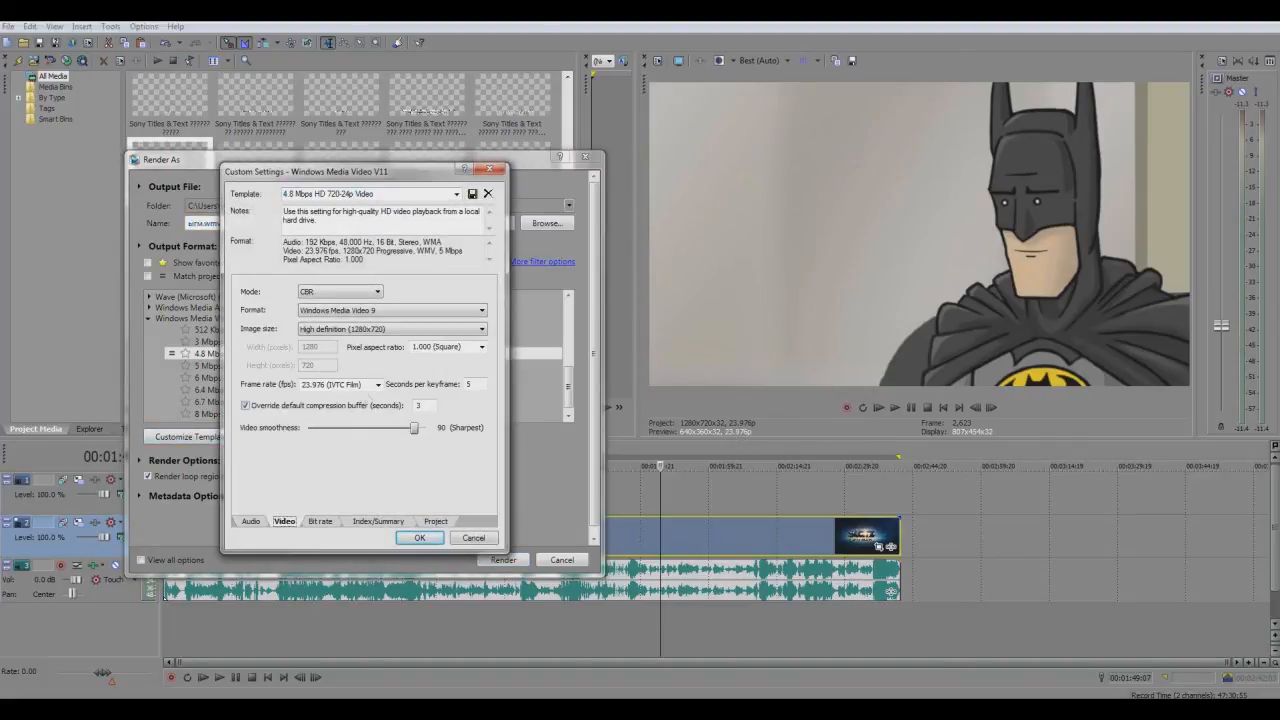
{"action": "left_click", "coordinate": [378, 385]}
{"action": "left_click", "coordinate": [343, 384]}
{"action": "left_click_drag", "start_coordinate": [412, 430], "coordinate": [440, 432]}
Set the template's video rendering quality to Best and accept the custom settings
{"action": "left_click", "coordinate": [436, 521]}
{"action": "left_click", "coordinate": [381, 290]}
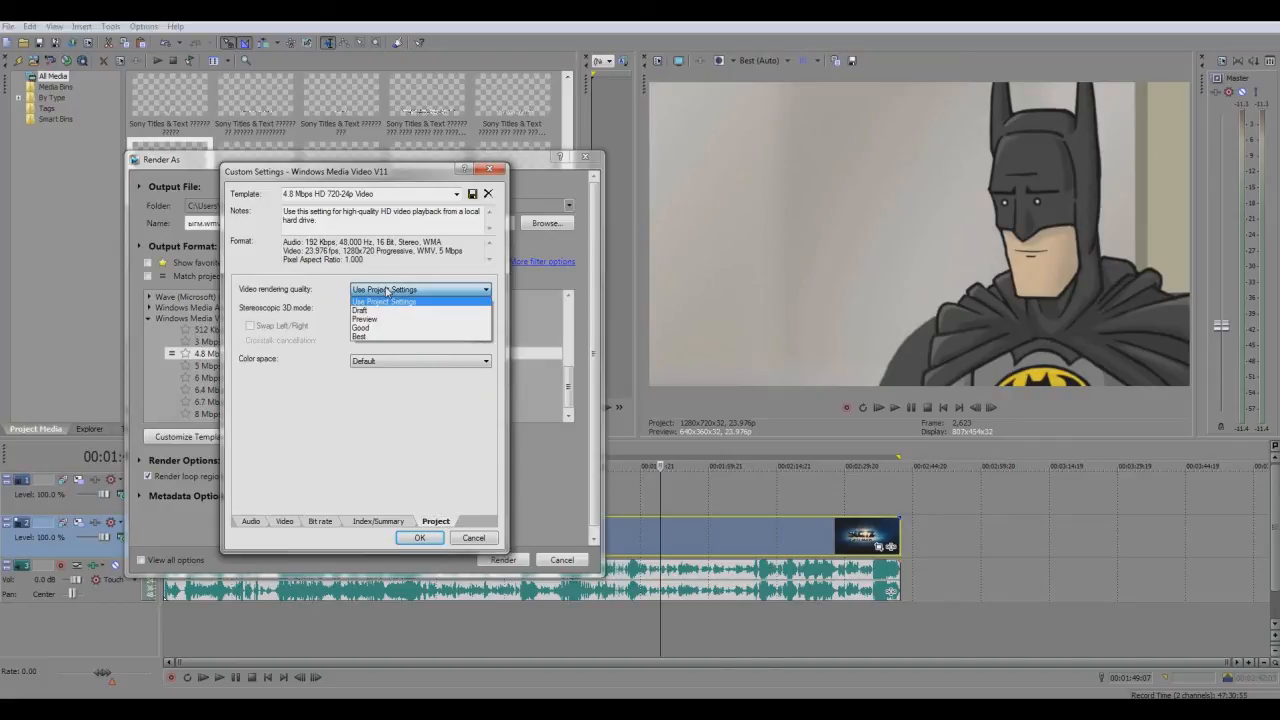
{"action": "left_click", "coordinate": [389, 340]}
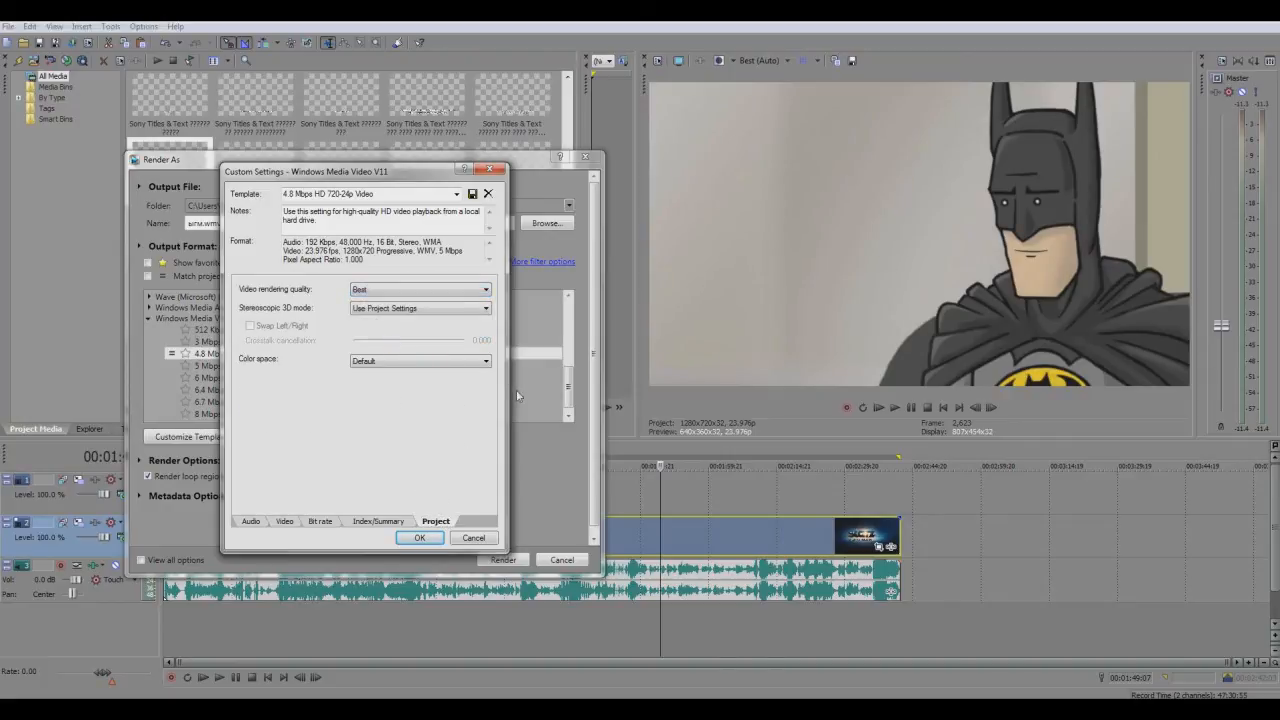
{"action": "left_click", "coordinate": [420, 538]}
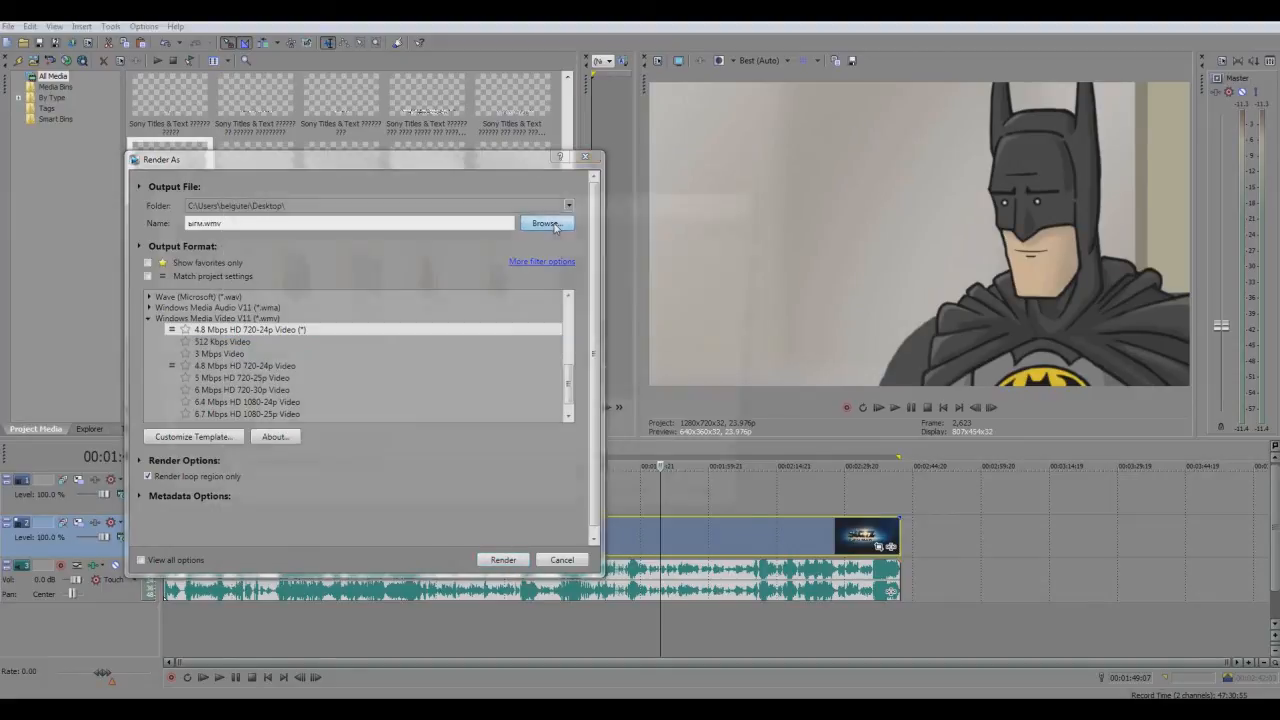
Set the render output to the Desktop with the file name ыыыы and close the render settings without rendering
{"action": "left_click", "coordinate": [547, 223]}
{"action": "left_click", "coordinate": [182, 261]}
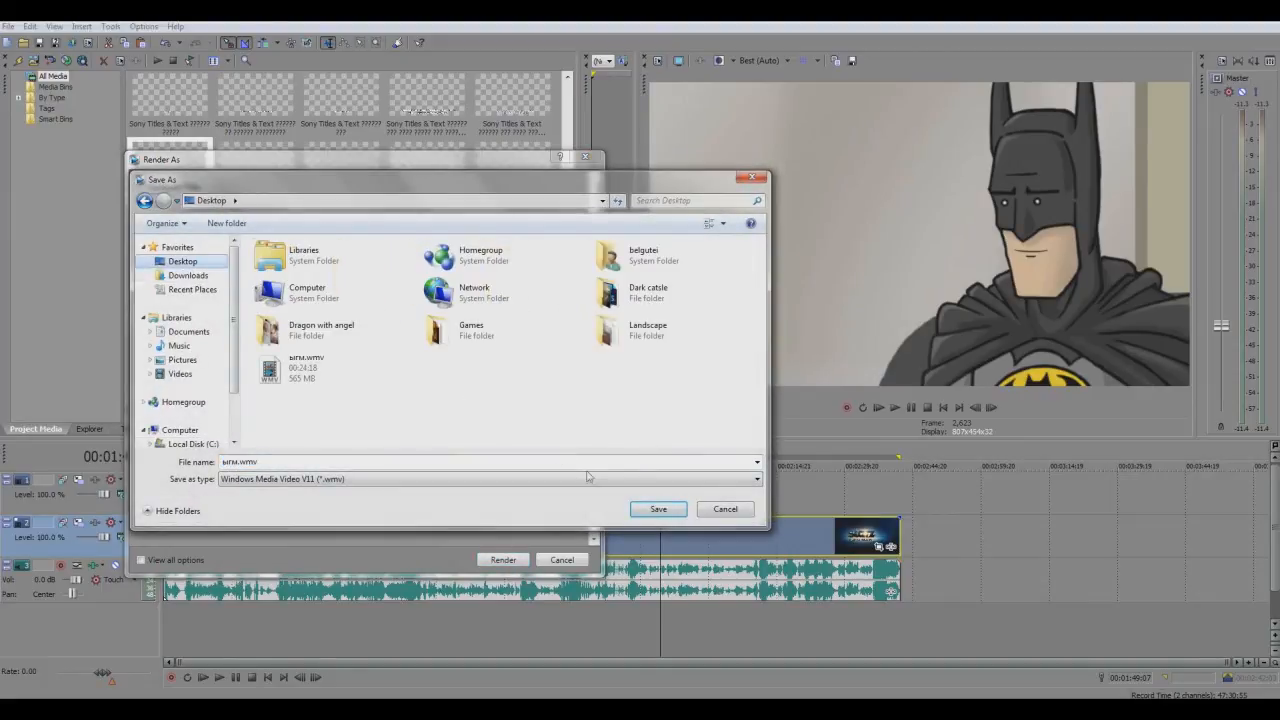
{"action": "left_click", "coordinate": [630, 511]}
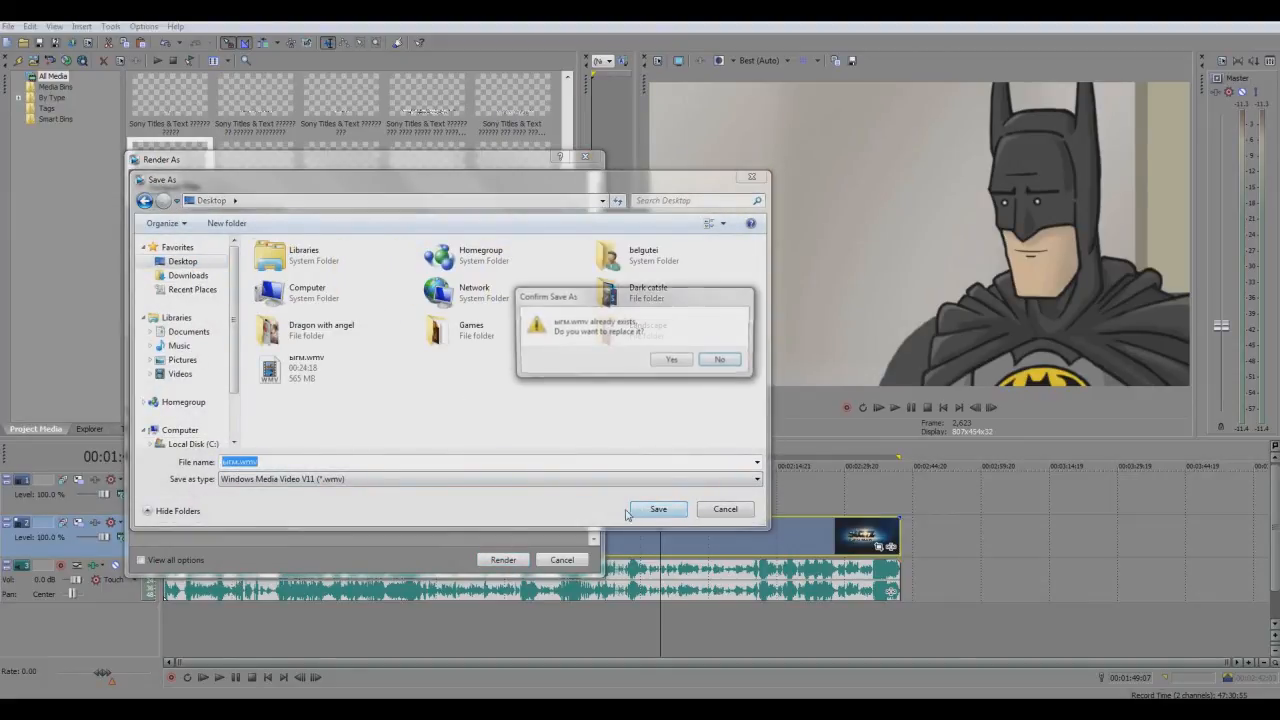
{"action": "left_click", "coordinate": [721, 361]}
{"action": "left_click", "coordinate": [260, 462]}
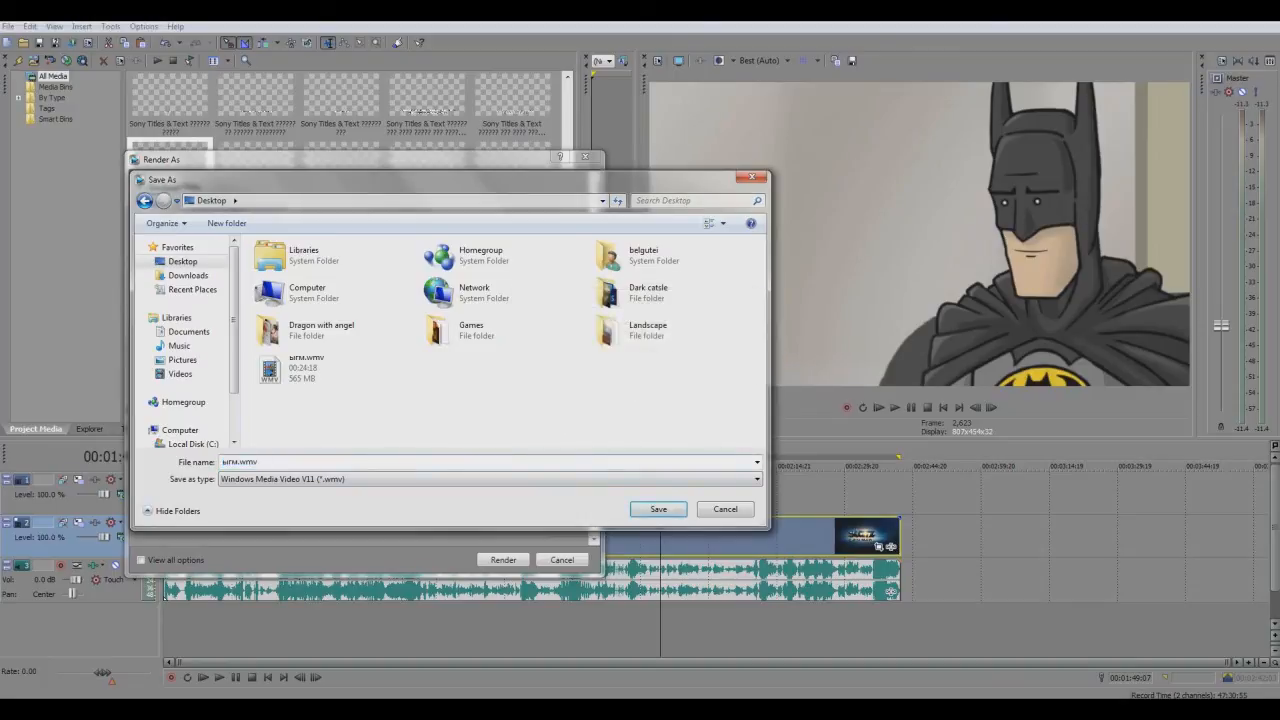
{"action": "left_click_drag", "start_coordinate": [240, 462], "coordinate": [176, 464]}
{"action": "type", "text": "ыыыы"}
{"action": "left_click", "coordinate": [655, 510]}
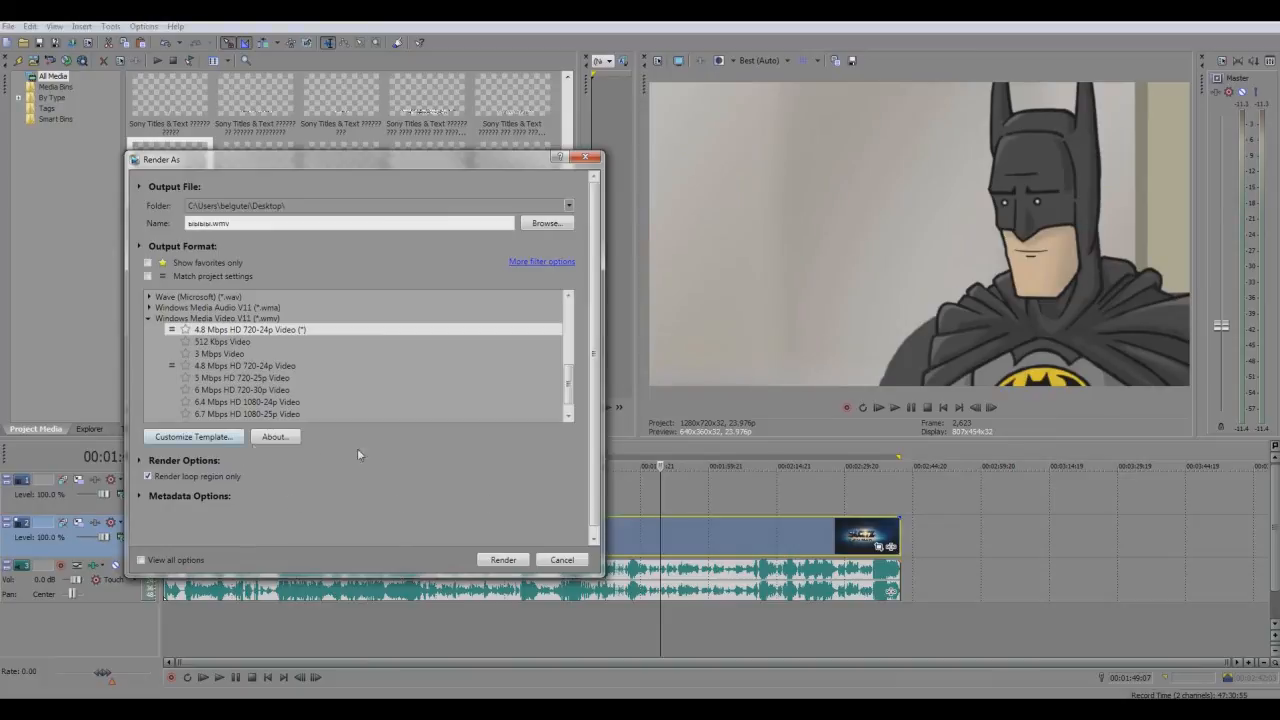
{"action": "left_click", "coordinate": [577, 560]}
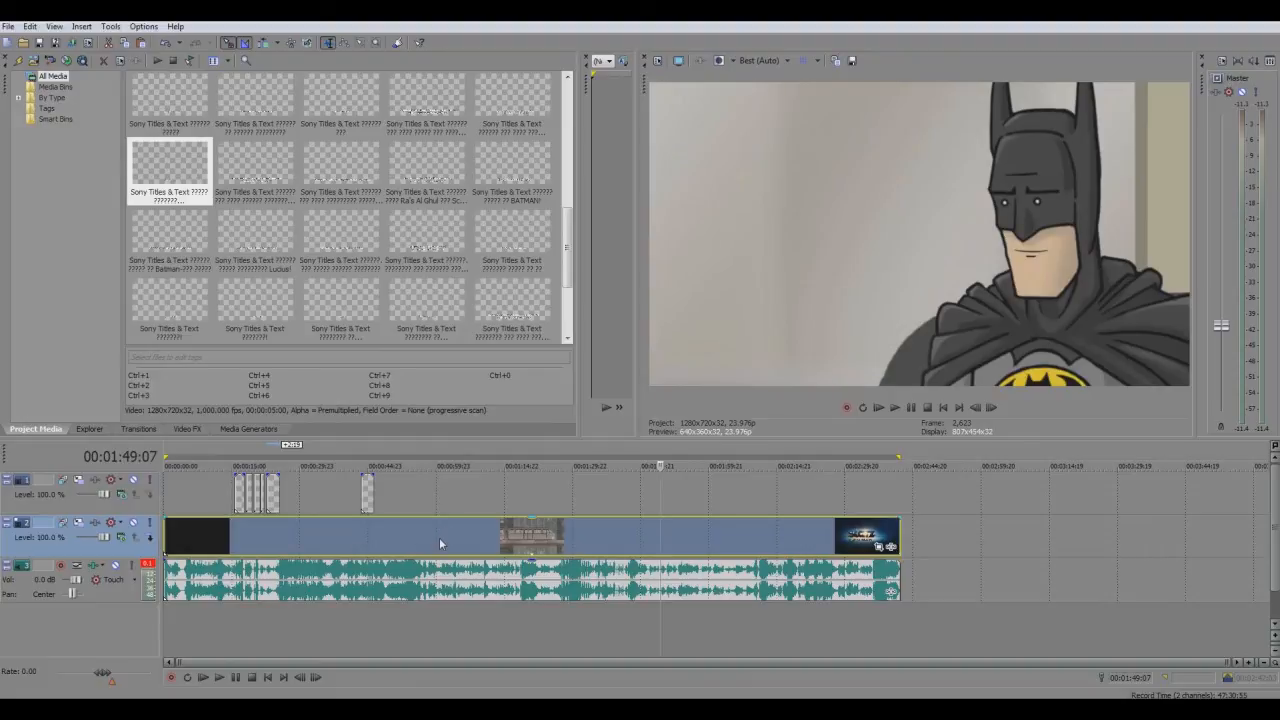
Preview the subtitle events at 00:00:44:19 and 00:00:23:21 on the timeline
{"action": "left_click", "coordinate": [367, 493]}
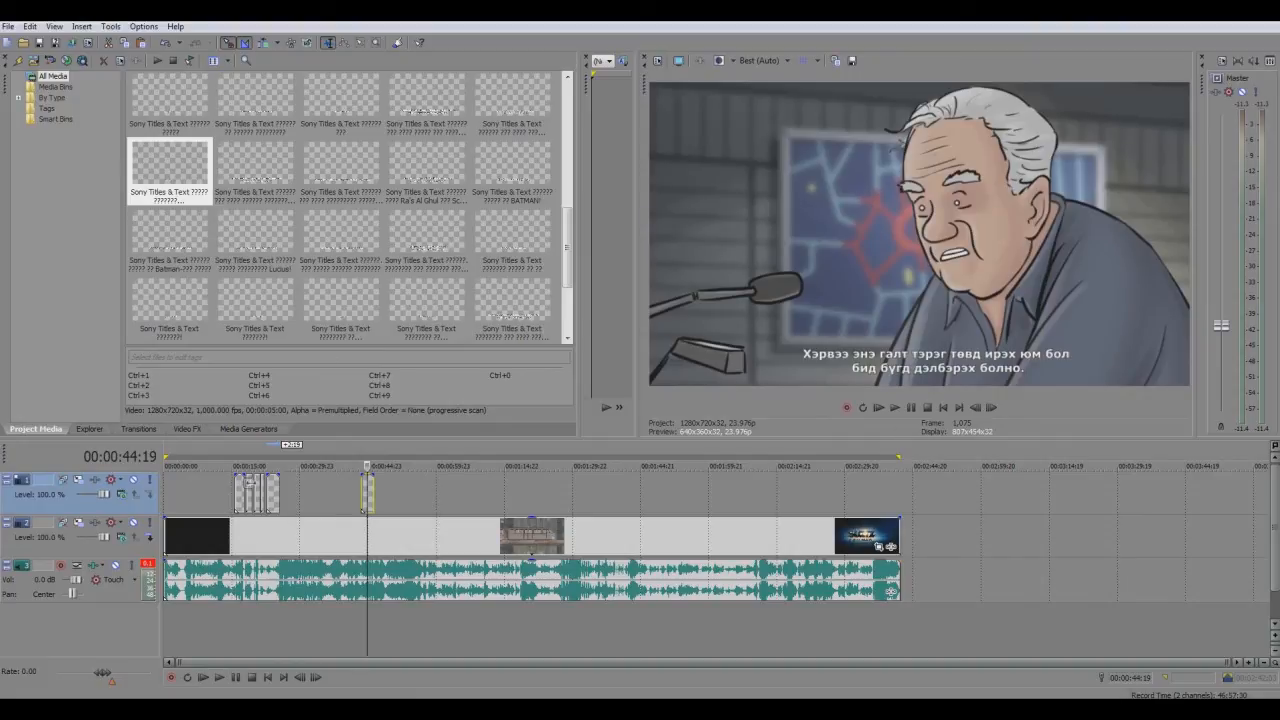
{"action": "left_click", "coordinate": [272, 492]}
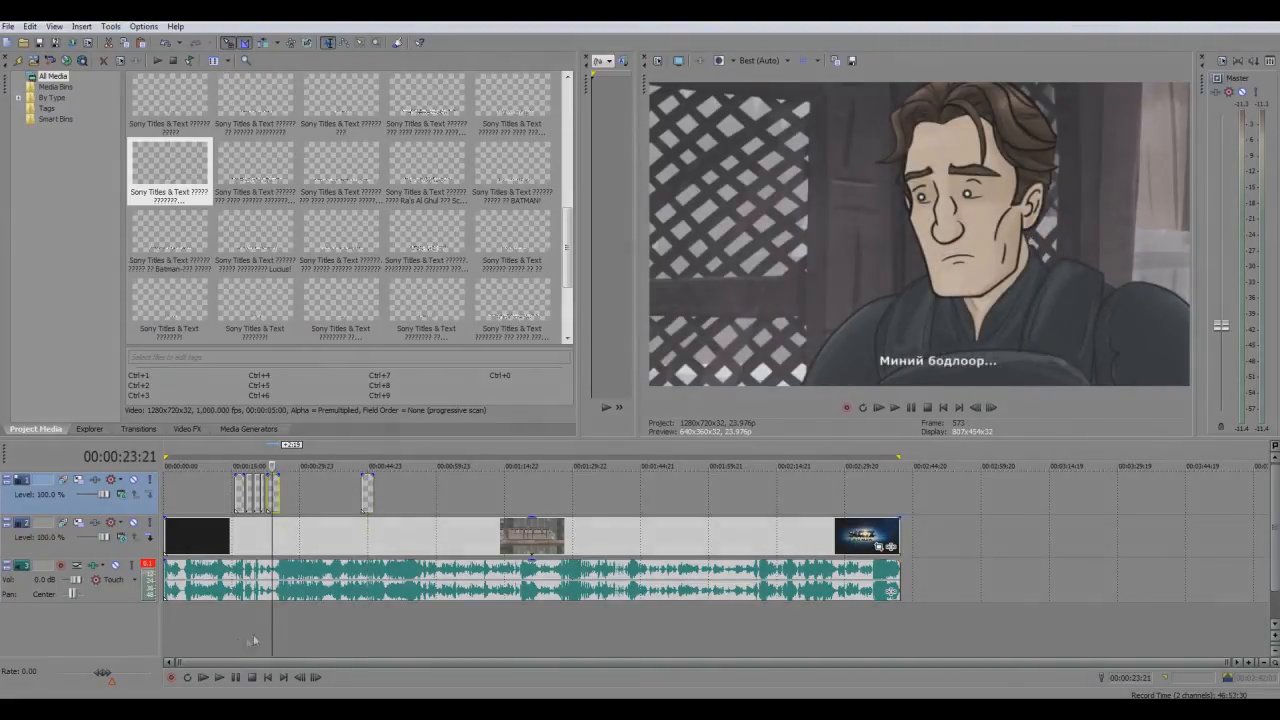
{"action": "scroll", "coordinate": [262, 631], "scroll_direction": "up", "scroll_amount": 4}
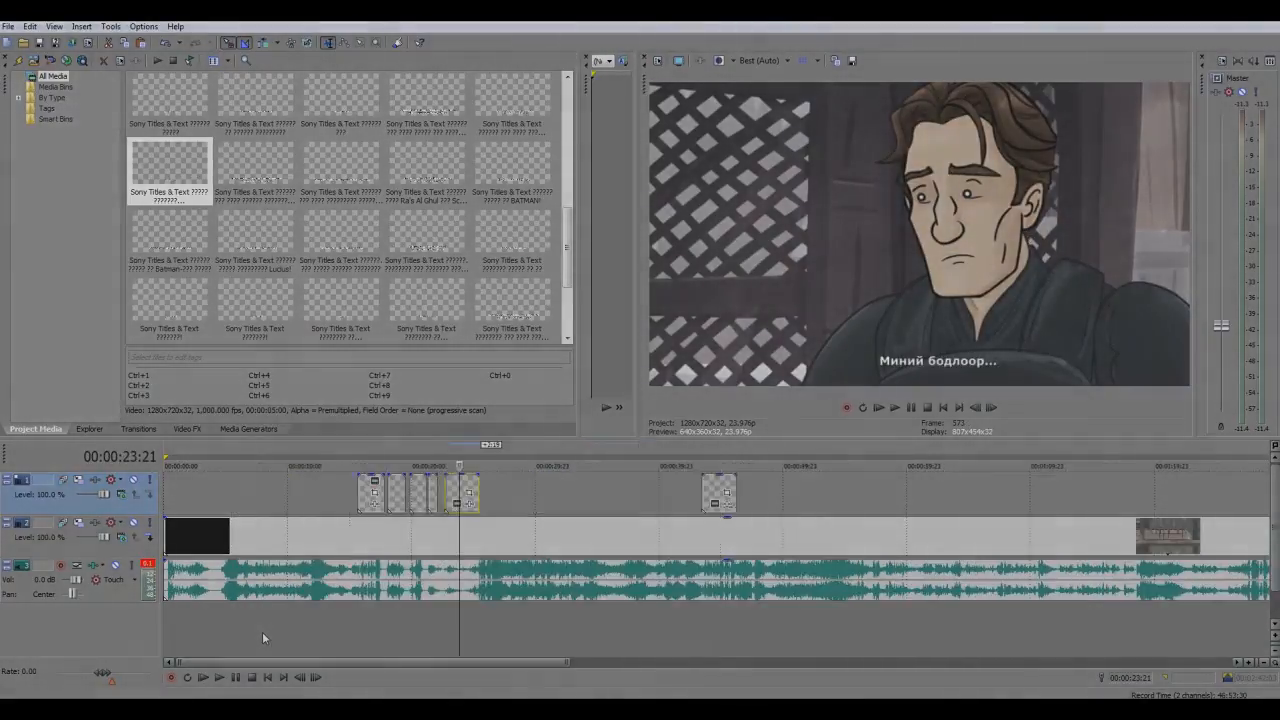
{"action": "scroll", "coordinate": [263, 632], "scroll_direction": "down", "scroll_amount": 2}
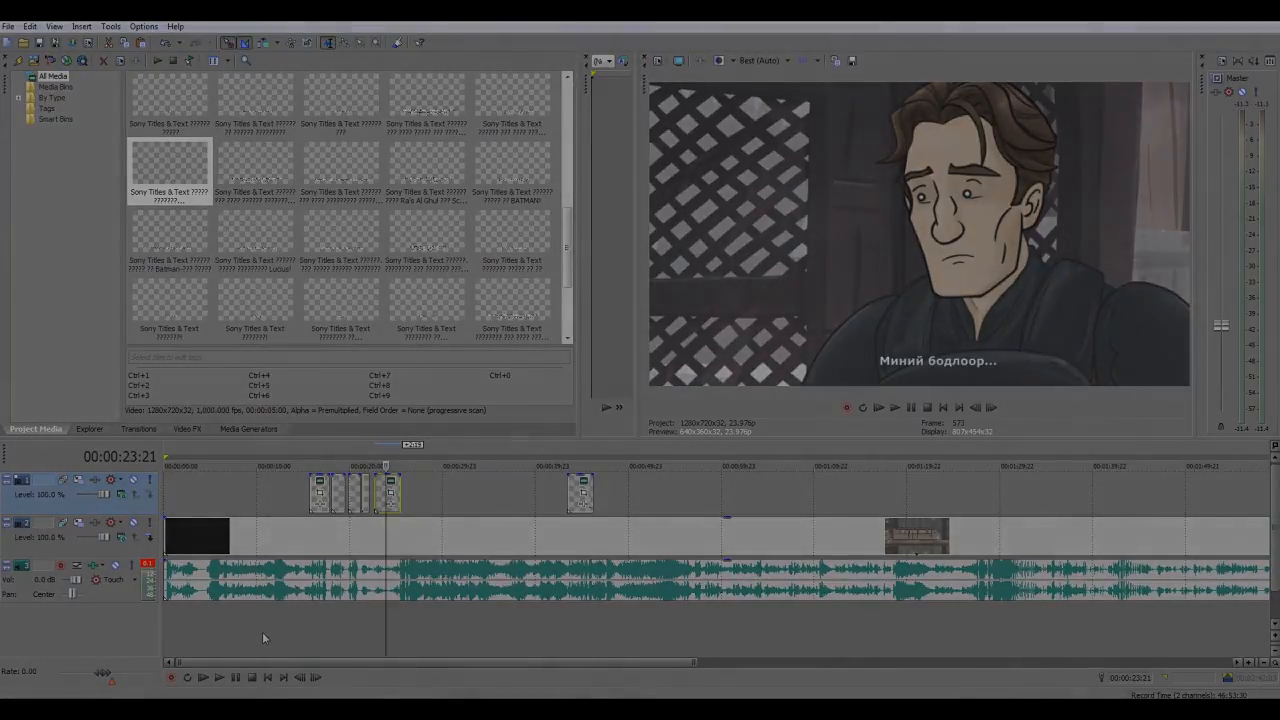